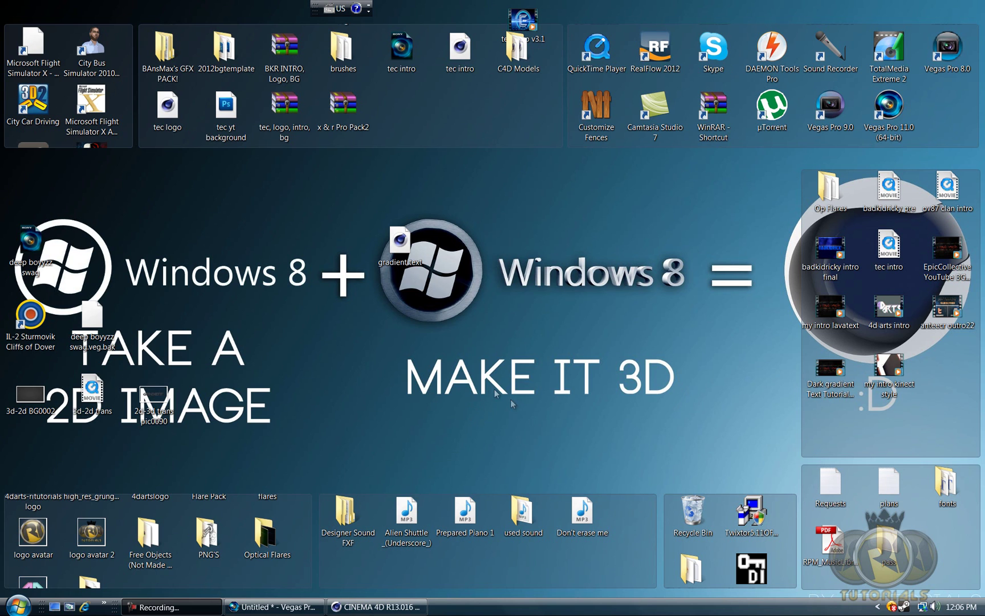
Play the sample video "my intro kinect style" from the desktop, pausing at the 3D title, and close the player
double_click(881, 371)
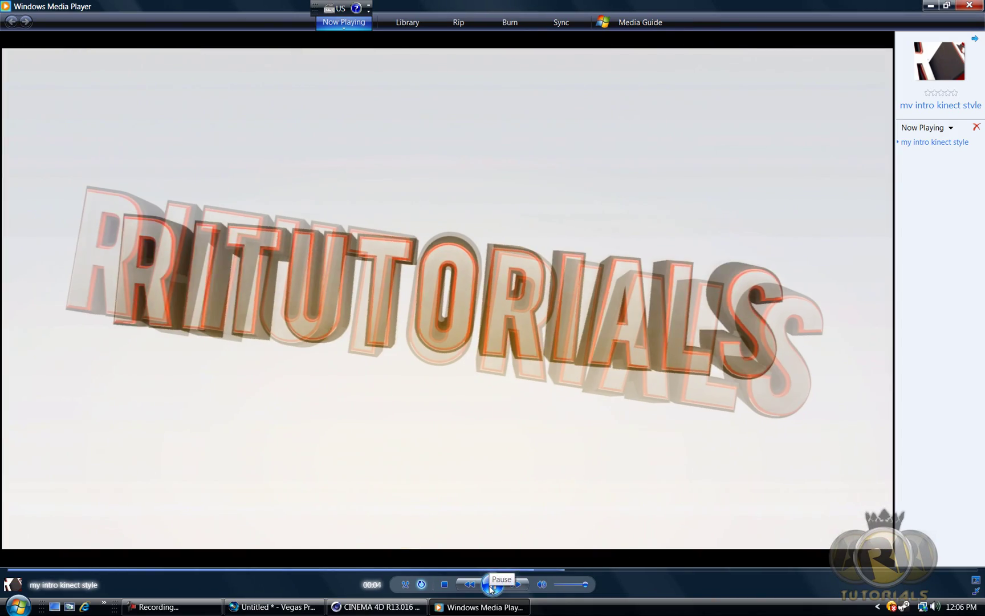
left_click(491, 586)
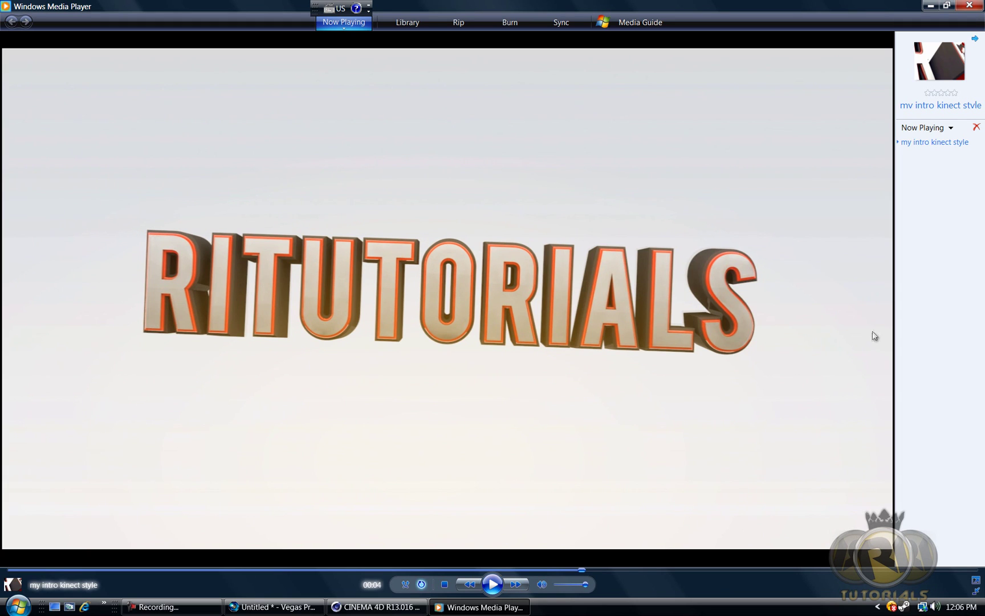
left_click(492, 584)
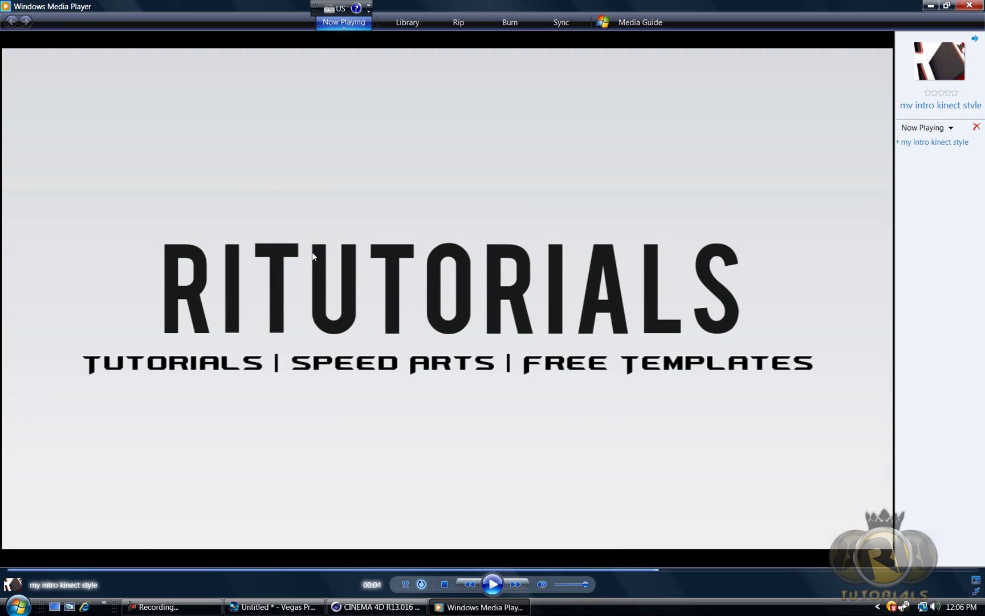
left_click(980, 6)
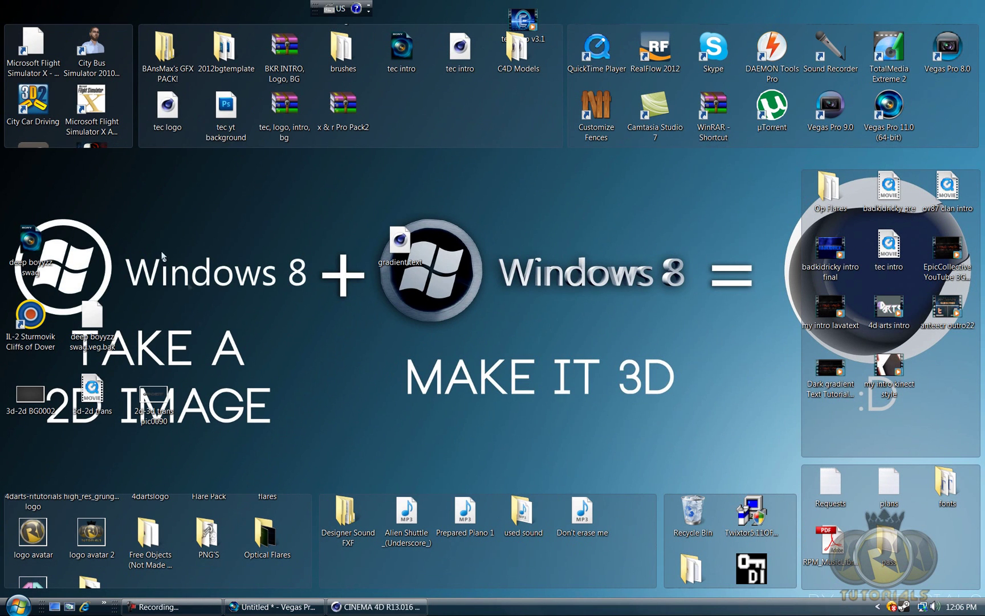
Switch to CINEMA 4D and play the GRADIENT text animation from frame 0, stopping near the end of the timeline
left_click(376, 606)
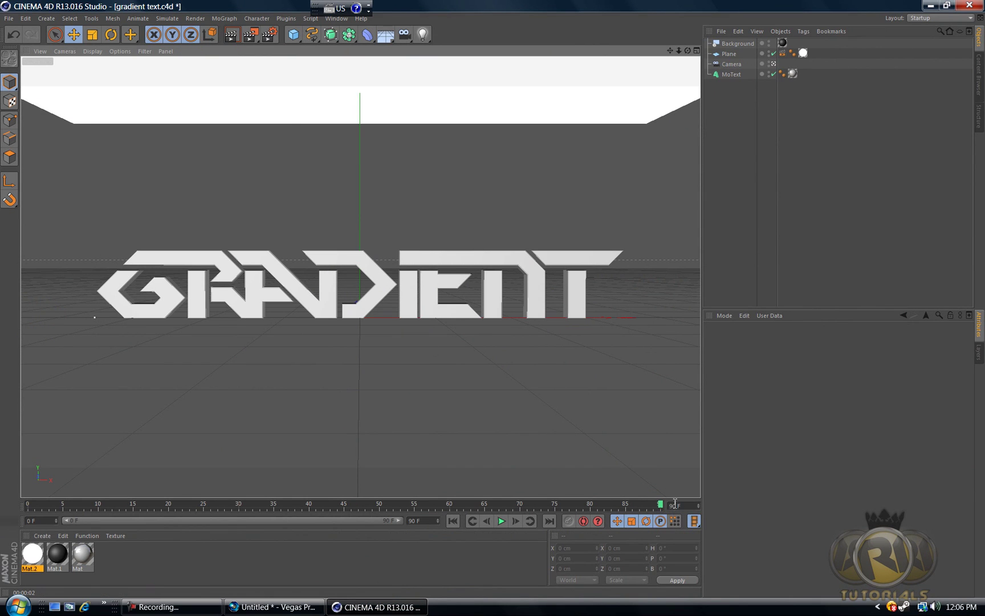
left_click_drag(660, 504, 44, 468)
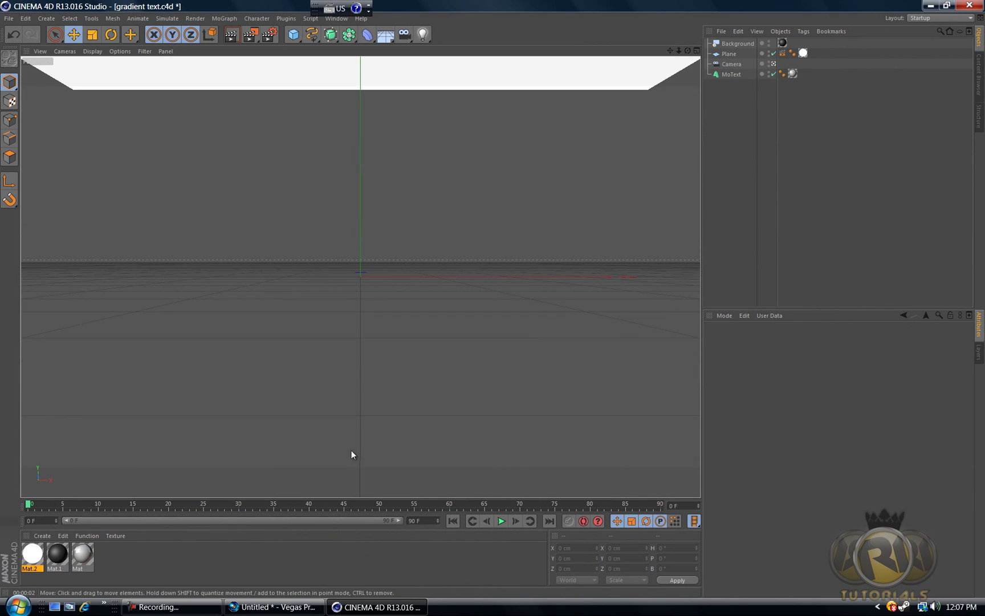
left_click(501, 520)
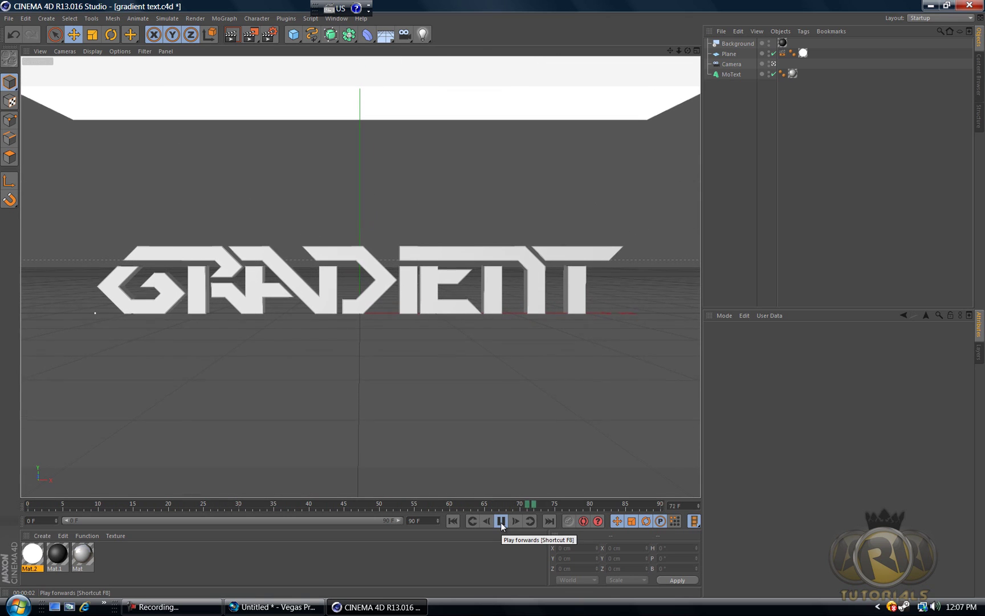
left_click(501, 520)
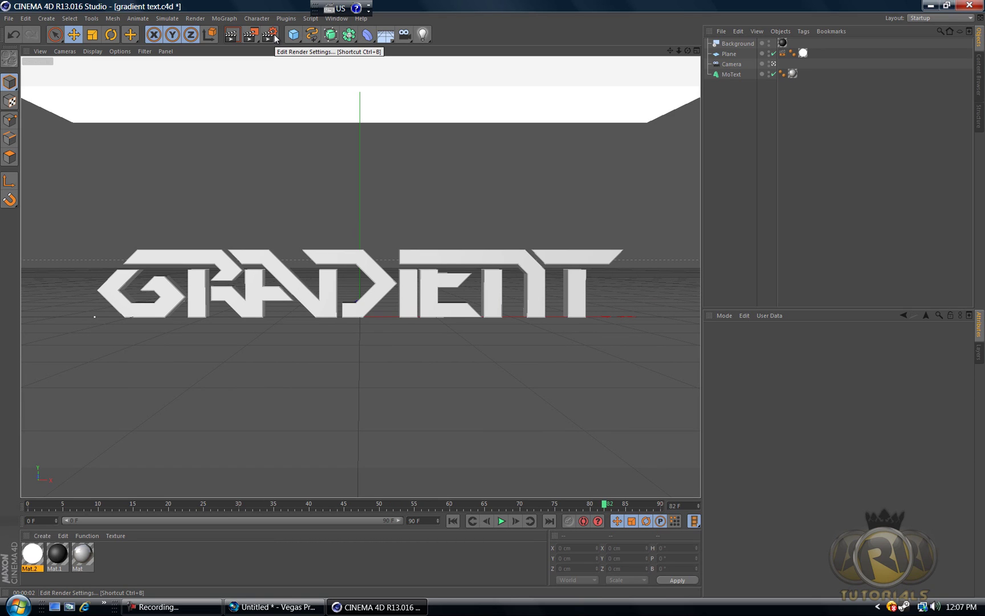
Render a viewport preview of the GRADIENT text, clear it and minimize the program
left_click(230, 36)
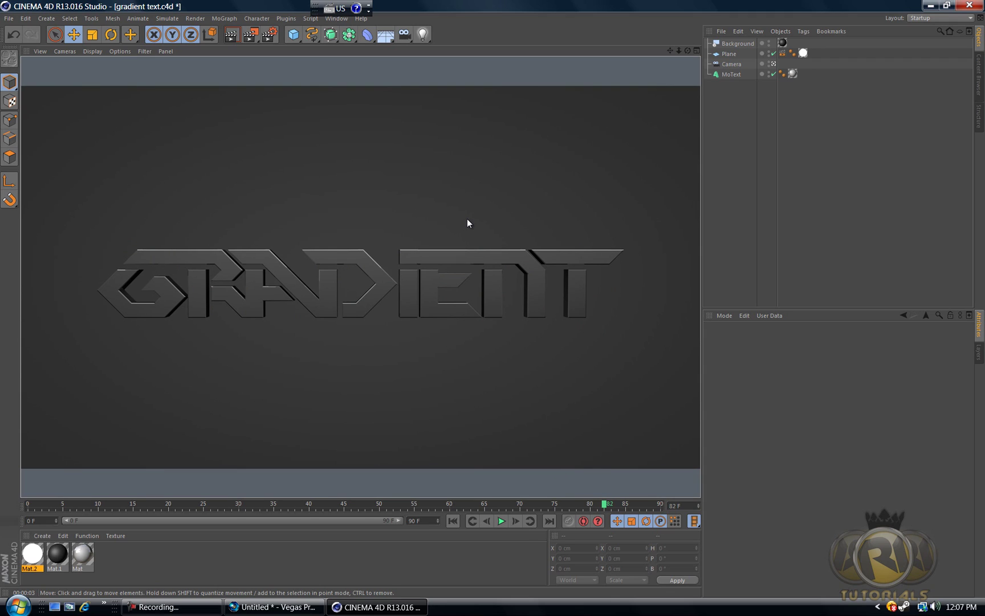
left_click(349, 198)
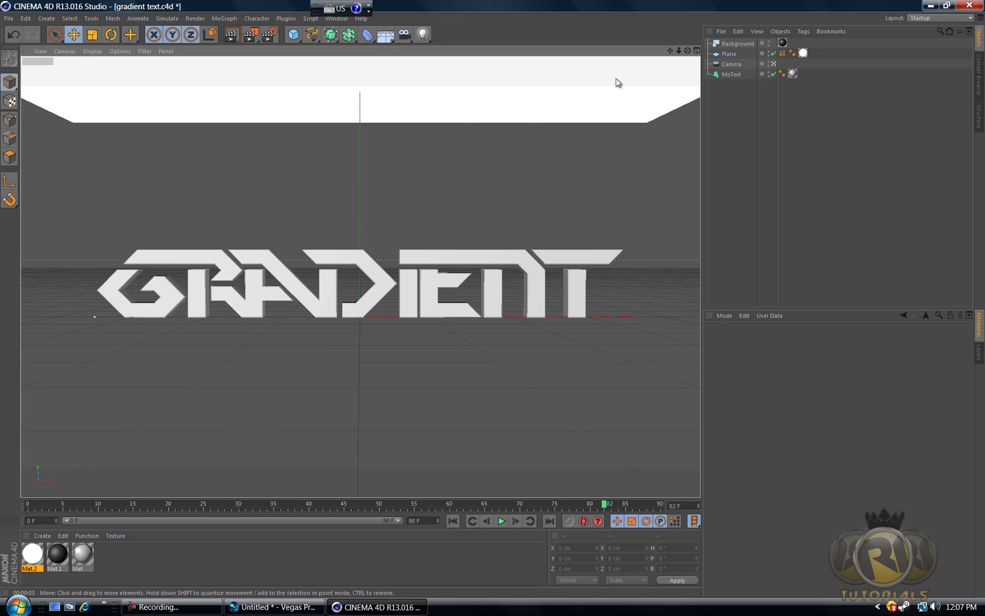
left_click(928, 7)
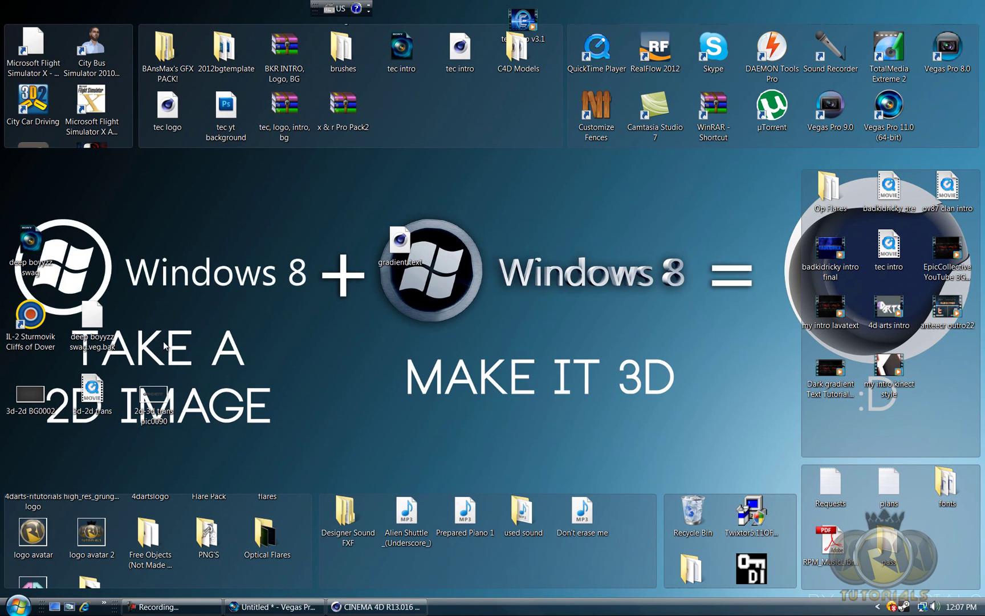
Play the rendered movie "3d-2d trans" from the desktop and close the player
mouse_move(375, 612)
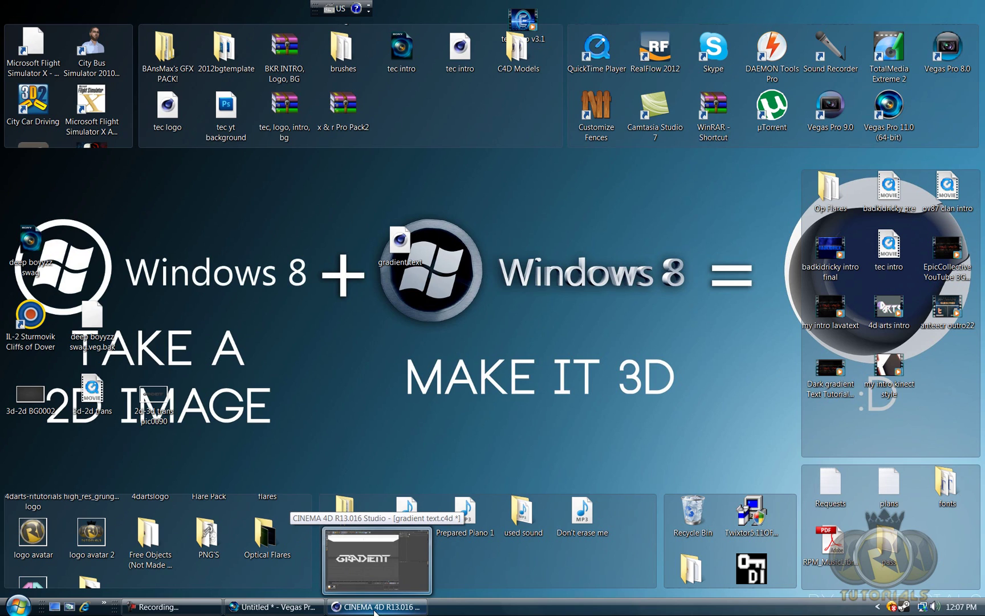
double_click(93, 392)
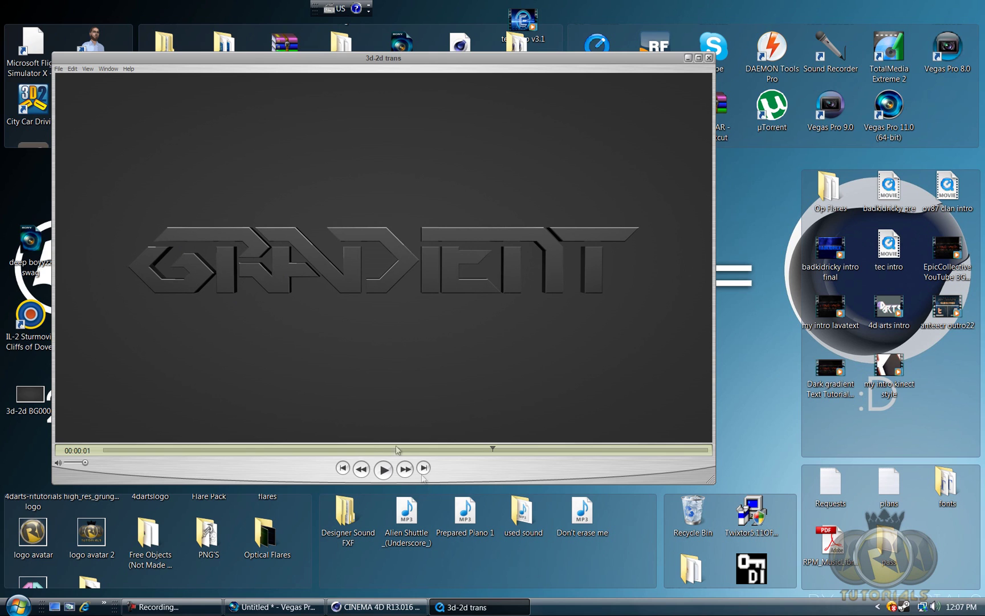
left_click(383, 469)
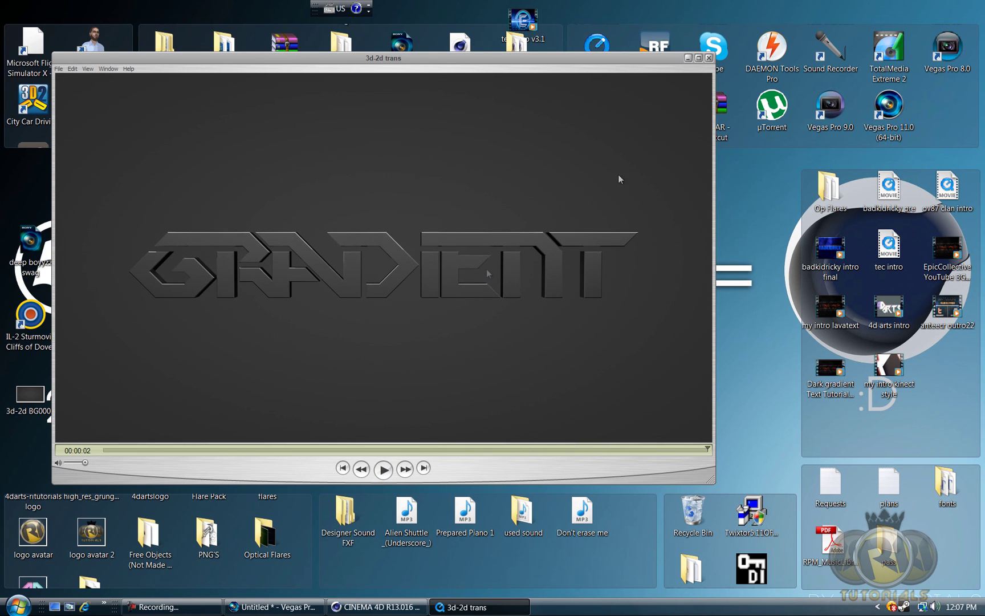
left_click(709, 58)
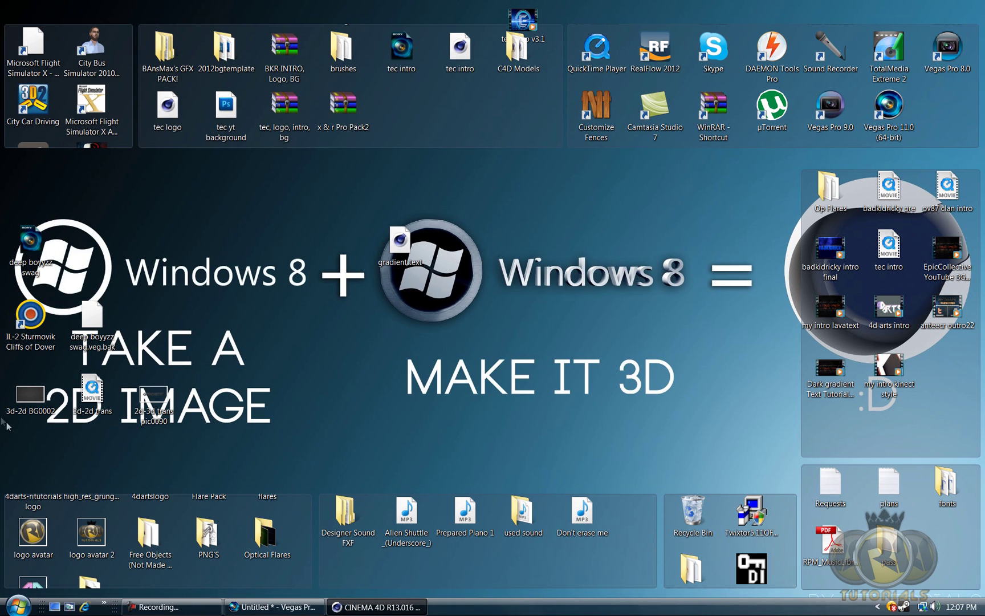
View the background image "3d-2d BG0002" and the text image "2d-3d trans pic0090", closing each one
double_click(25, 395)
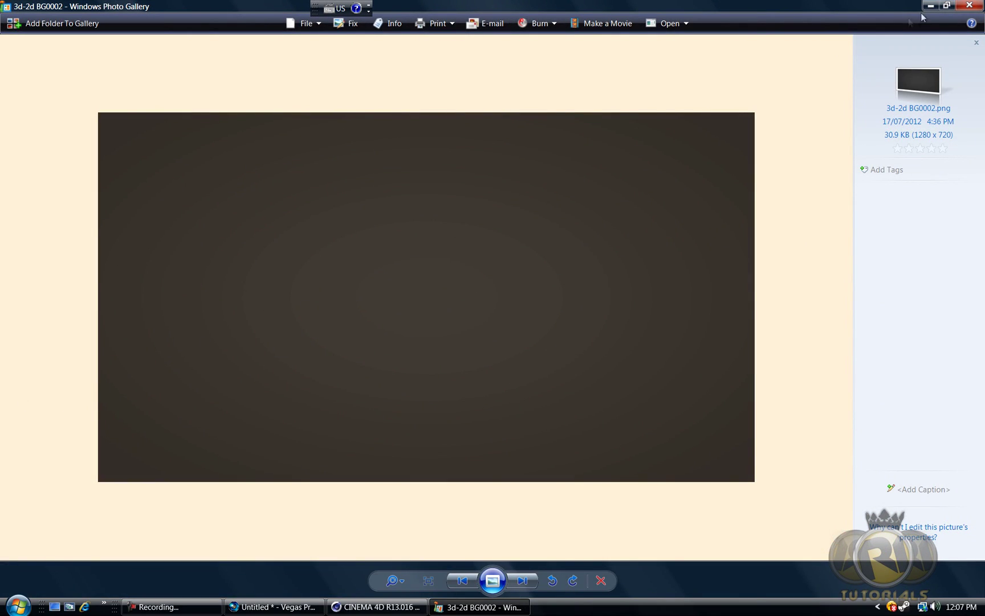
left_click(970, 5)
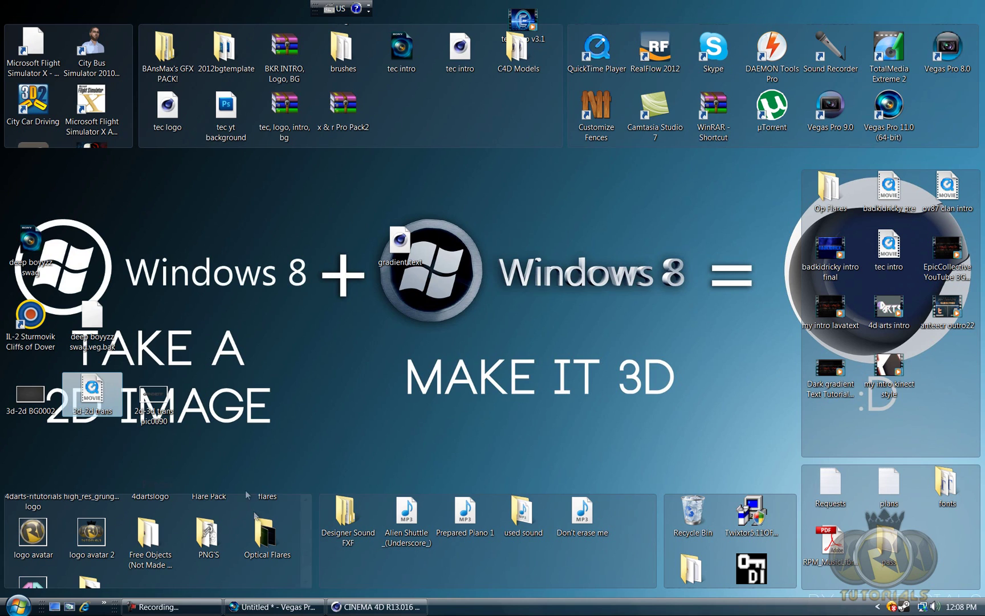
left_click(160, 402)
double_click(159, 402)
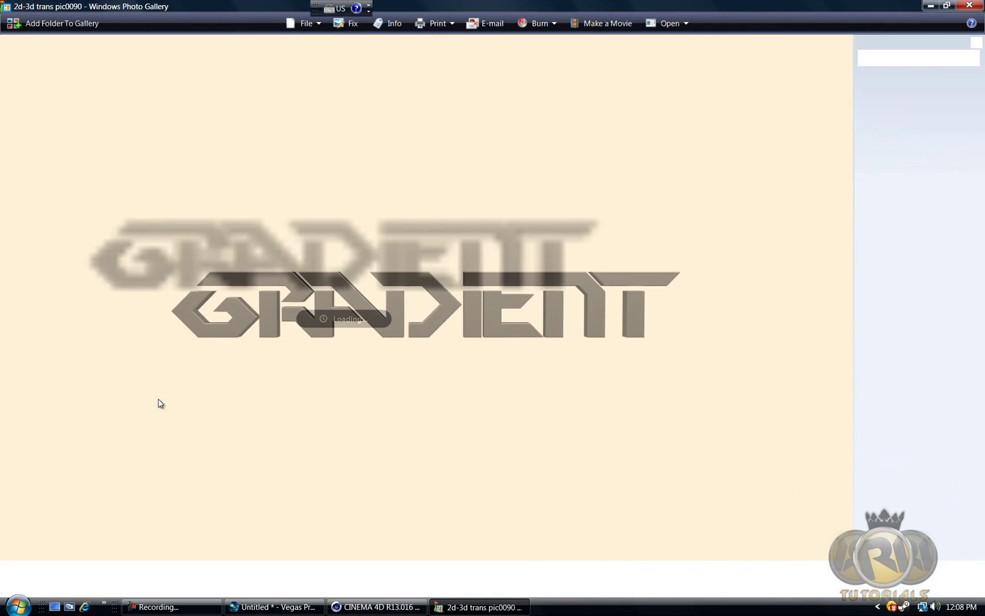
scroll(315, 289, "up", 3)
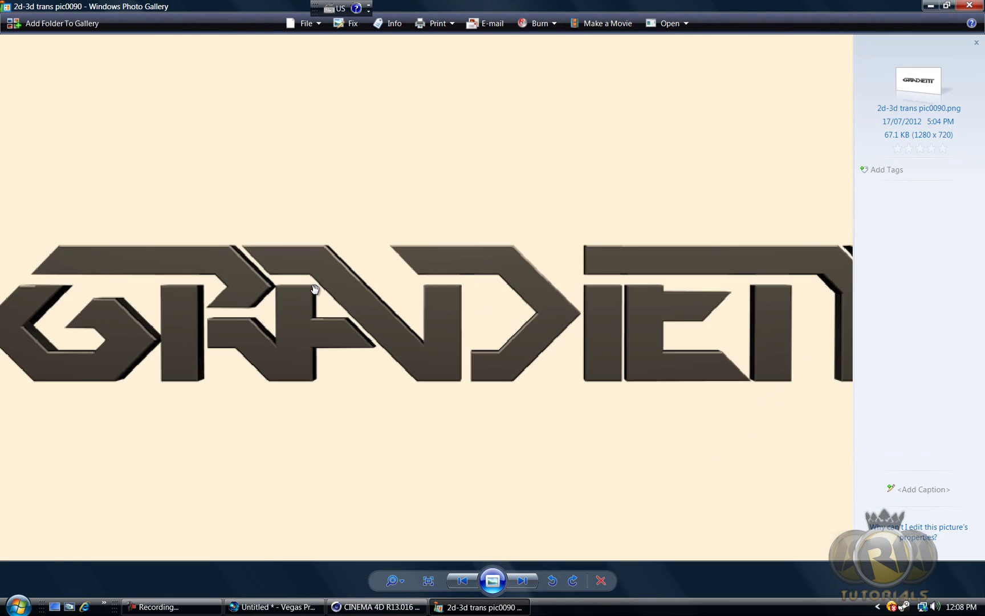
scroll(314, 286, "down", 3)
left_click(969, 4)
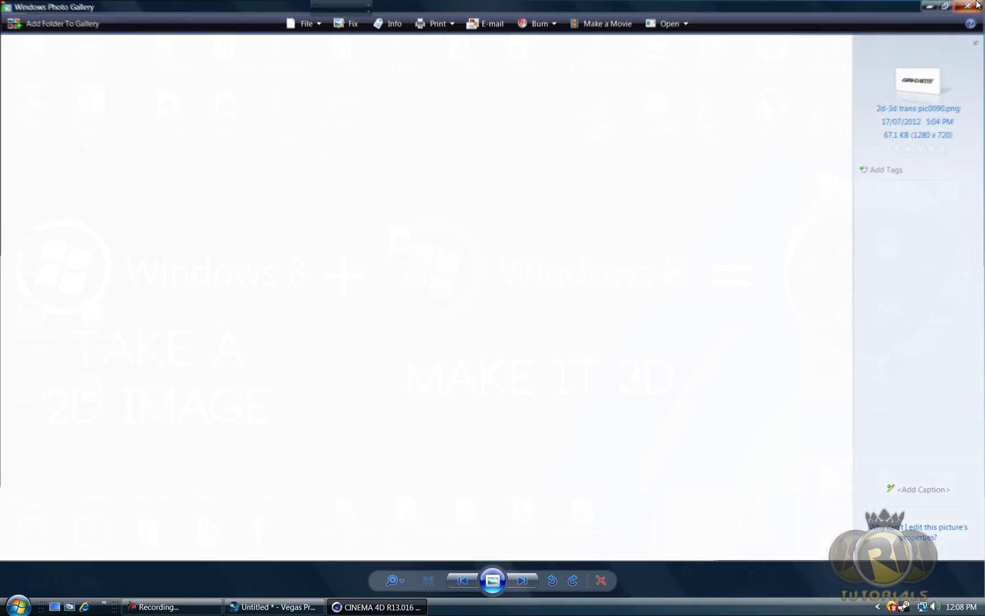
Return to CINEMA 4D and set the save format to PNG in the render settings
left_click(370, 611)
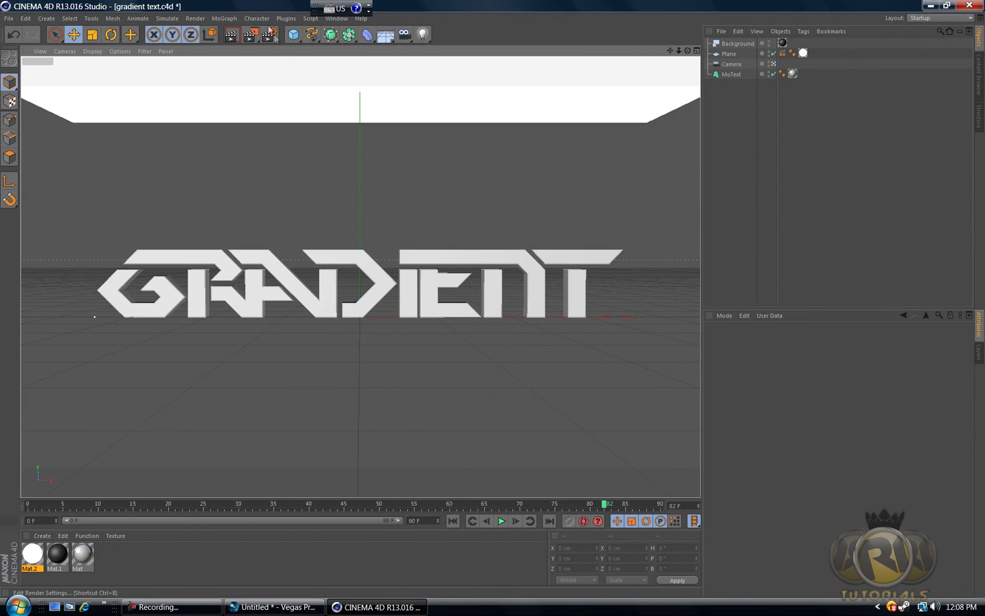
left_click(270, 37)
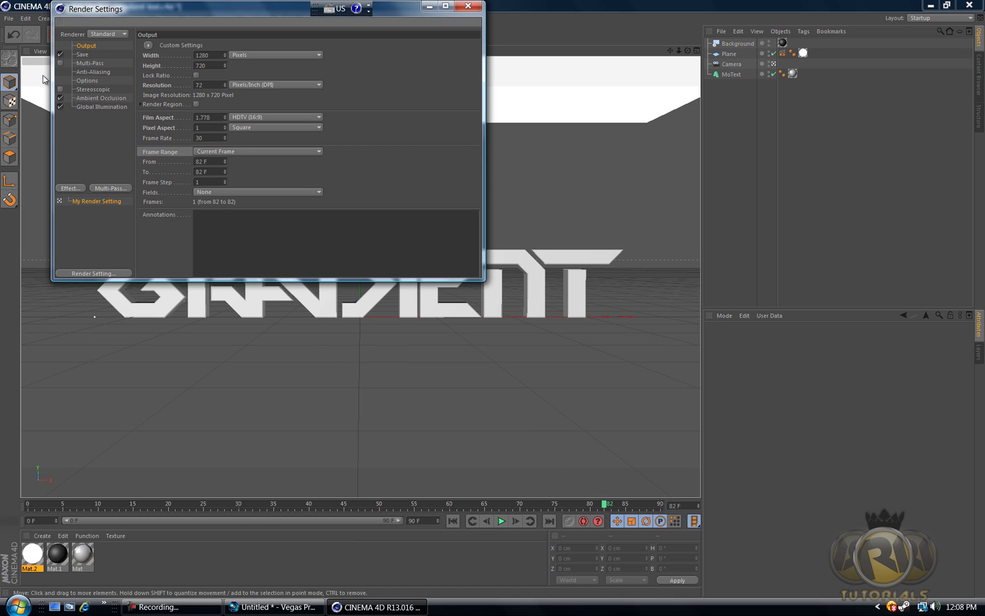
left_click(81, 55)
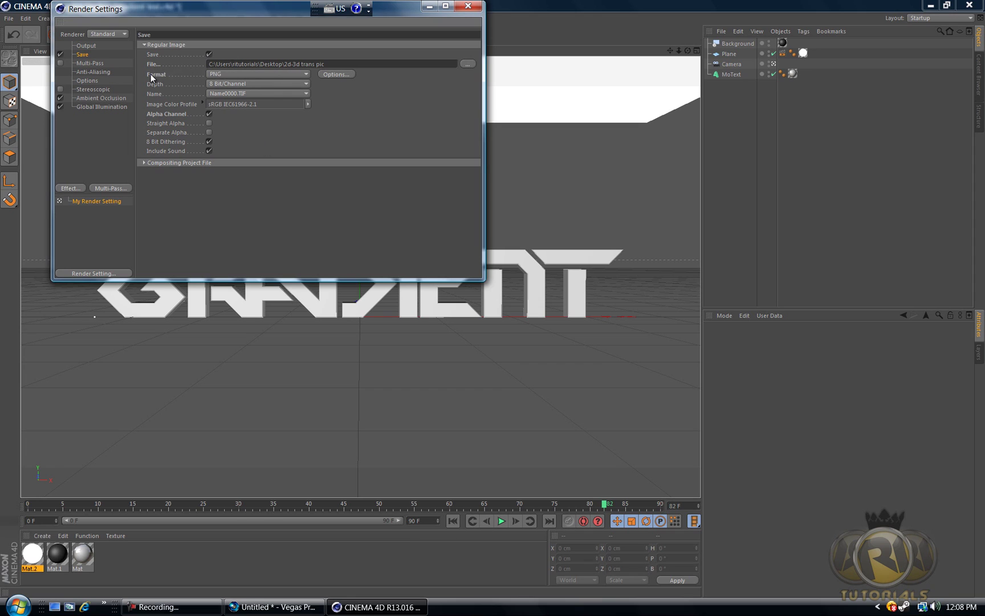
left_click(220, 74)
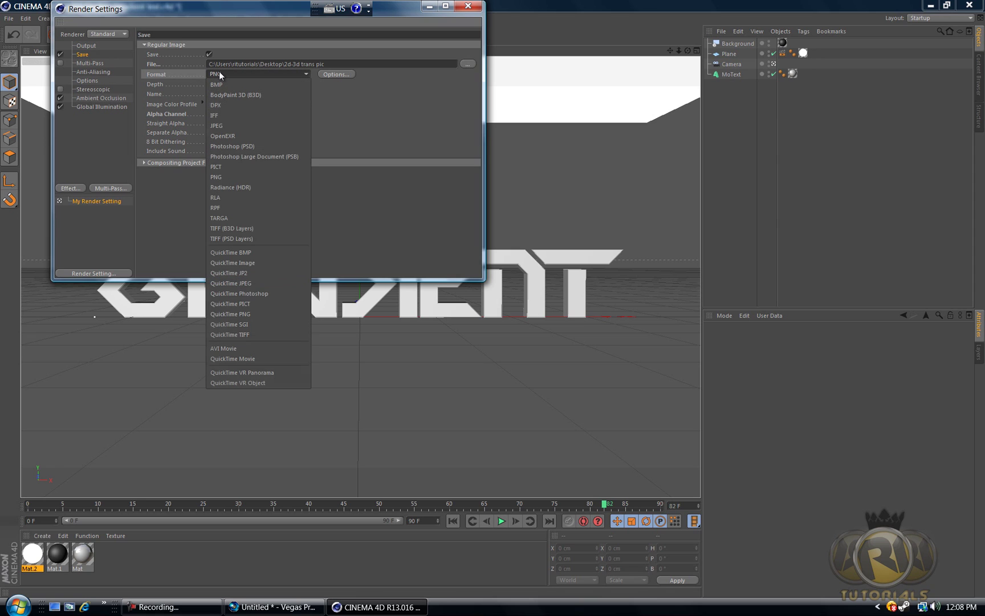
left_click(218, 178)
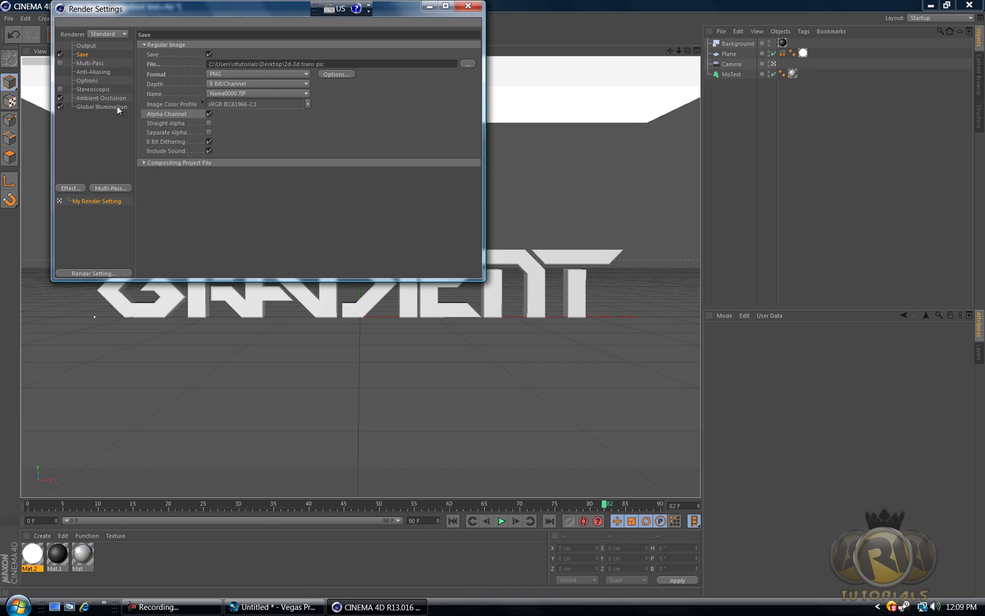
Look through the Multi-Pass, Ambient Occlusion and Global Illumination render settings and close the render settings
left_click(82, 64)
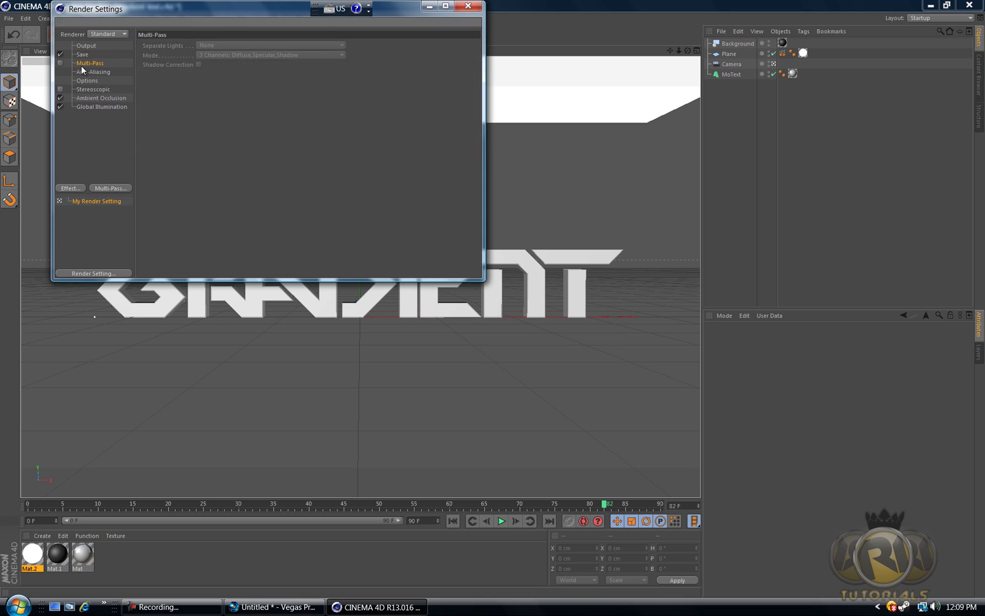
left_click(84, 97)
left_click(90, 107)
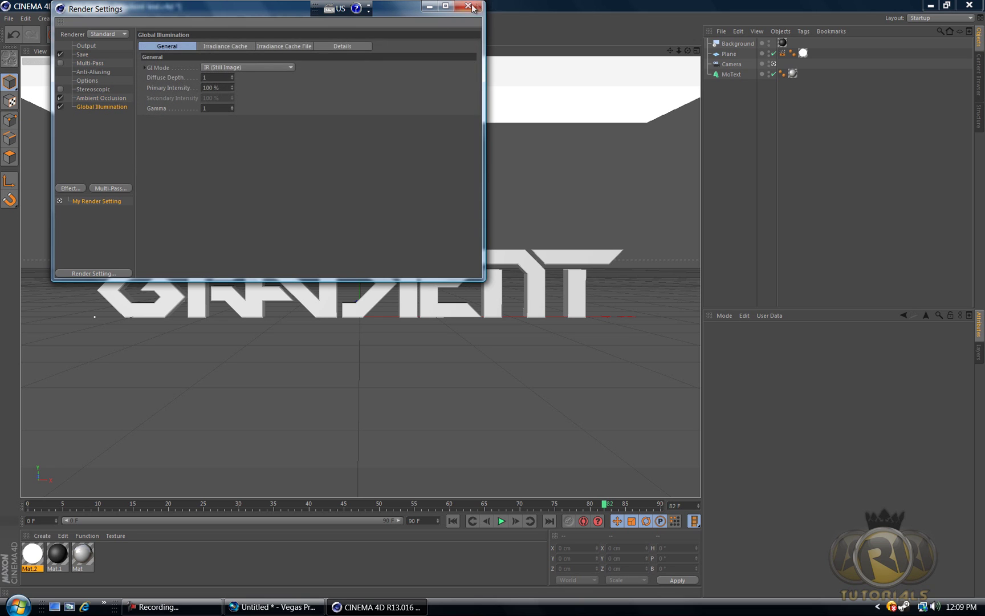
left_click(468, 6)
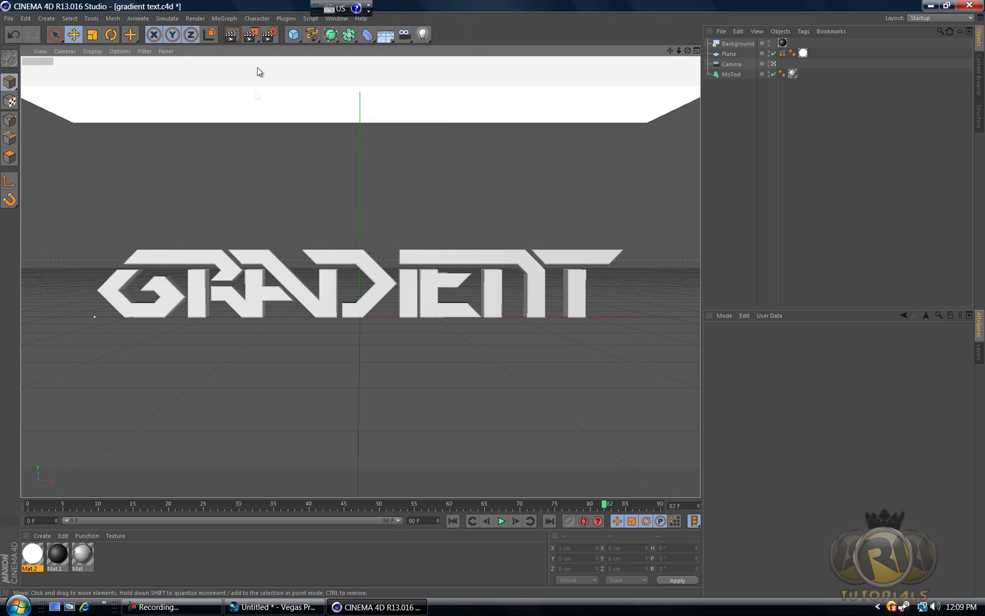
Preview the current frame's render in the viewport and view the exported image "2d-3d trans pic0090" from the desktop
left_click(233, 35)
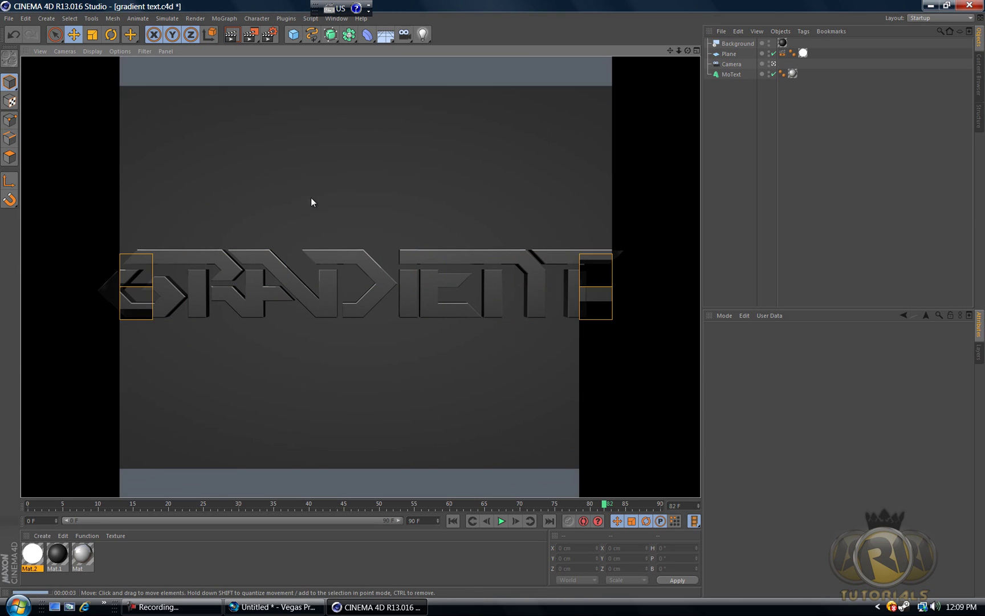
left_click(312, 182)
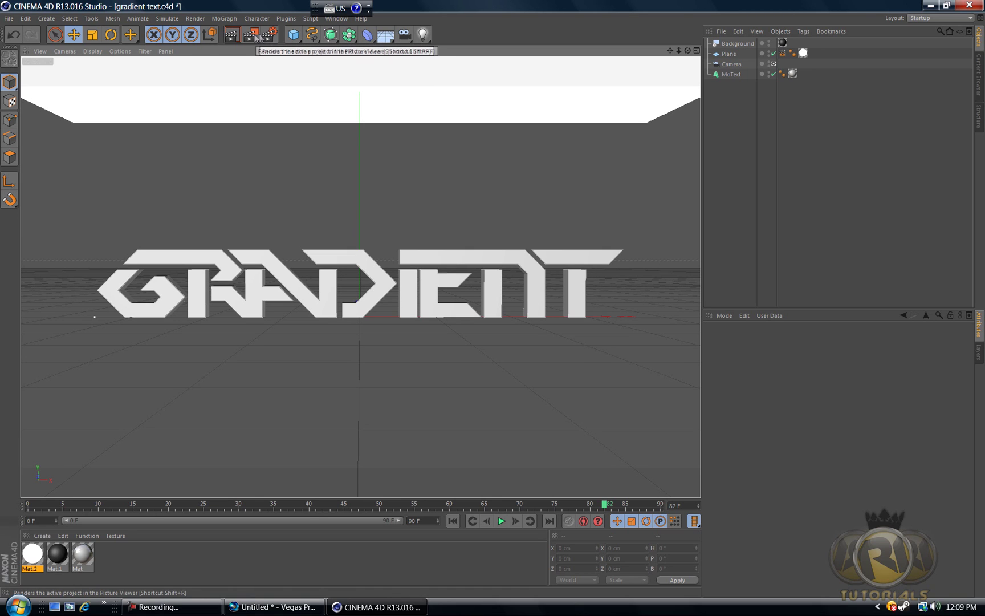
left_click(981, 4)
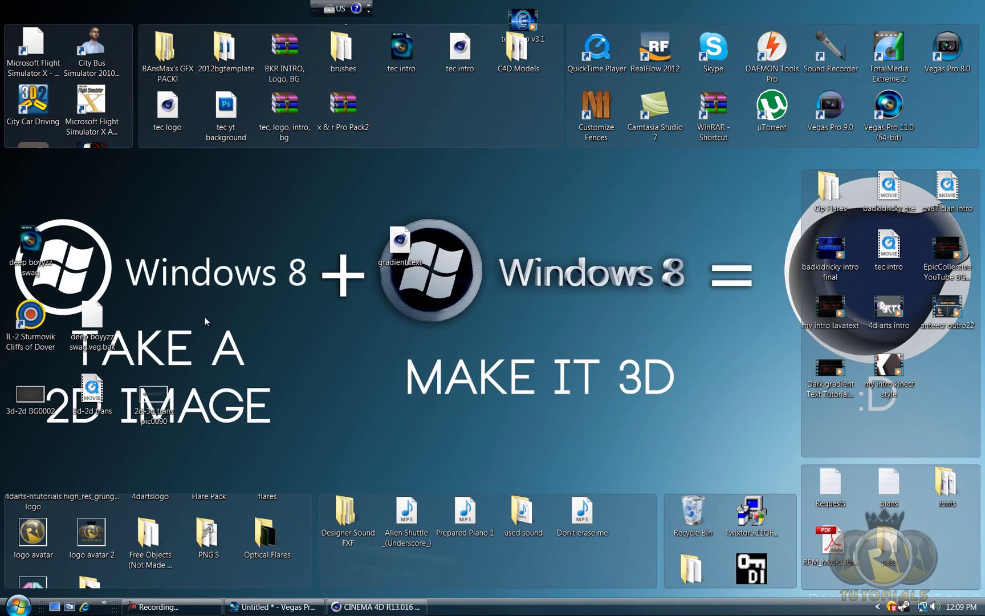
double_click(141, 415)
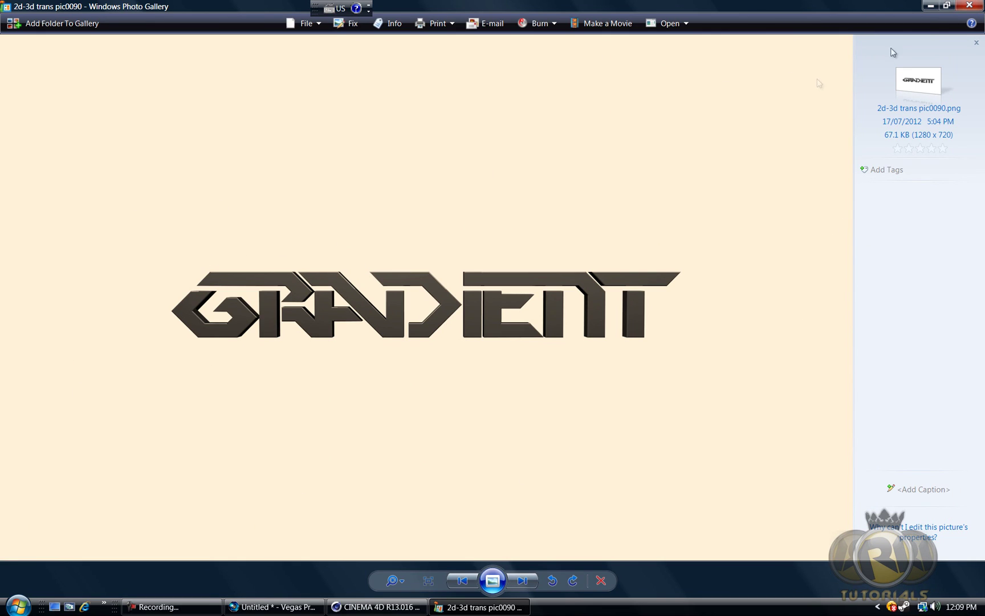
left_click(979, 4)
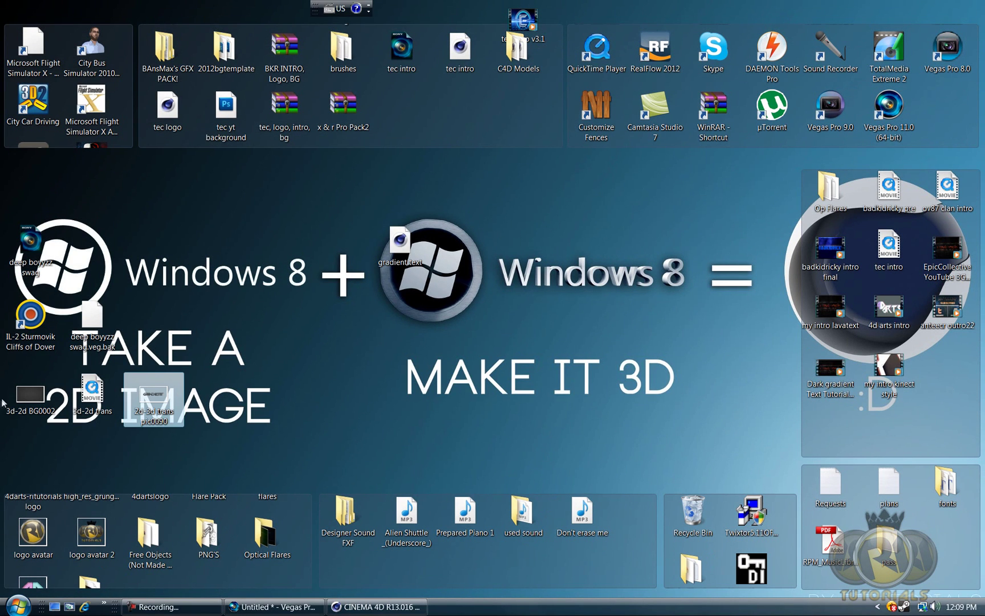
Launch Photoshop CS5 from its desktop folder, using the flagged monitor profile anyway, and open the desktop image "2d-3d trans pic0090" in it
scroll(695, 139, "up", 1)
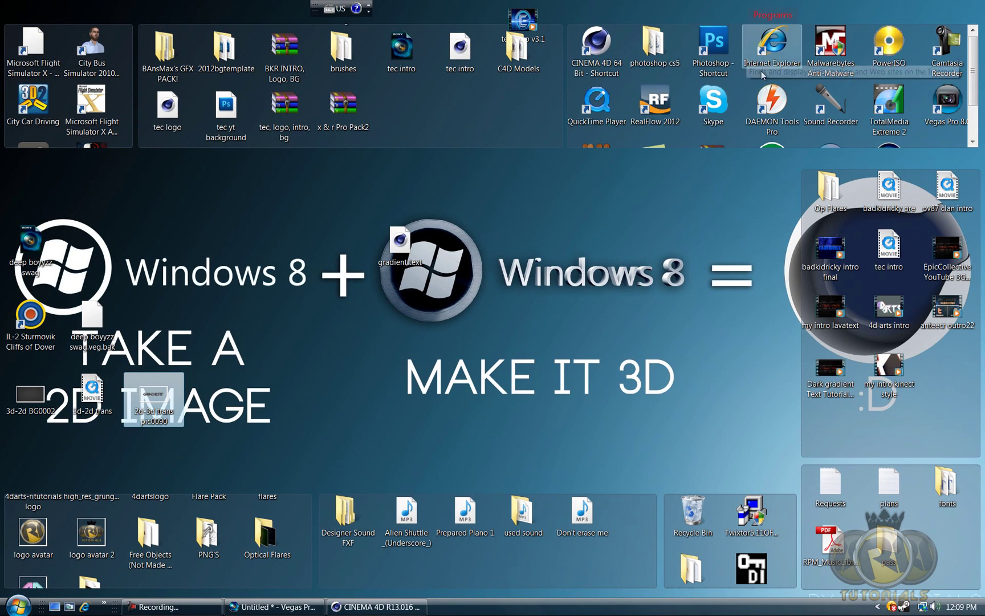
double_click(653, 45)
scroll(365, 216, "down", 18)
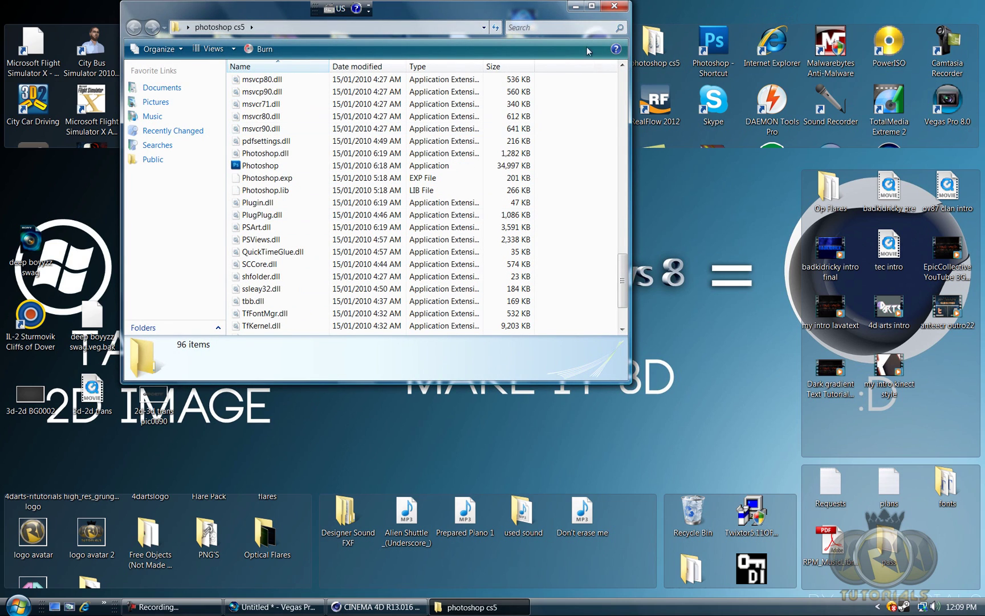
left_click(614, 5)
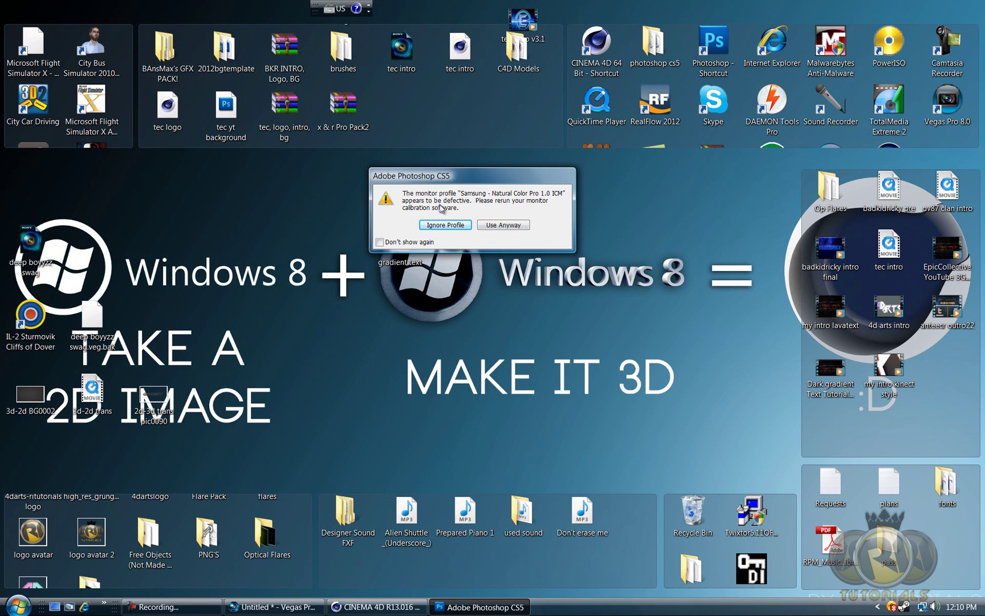
left_click(505, 226)
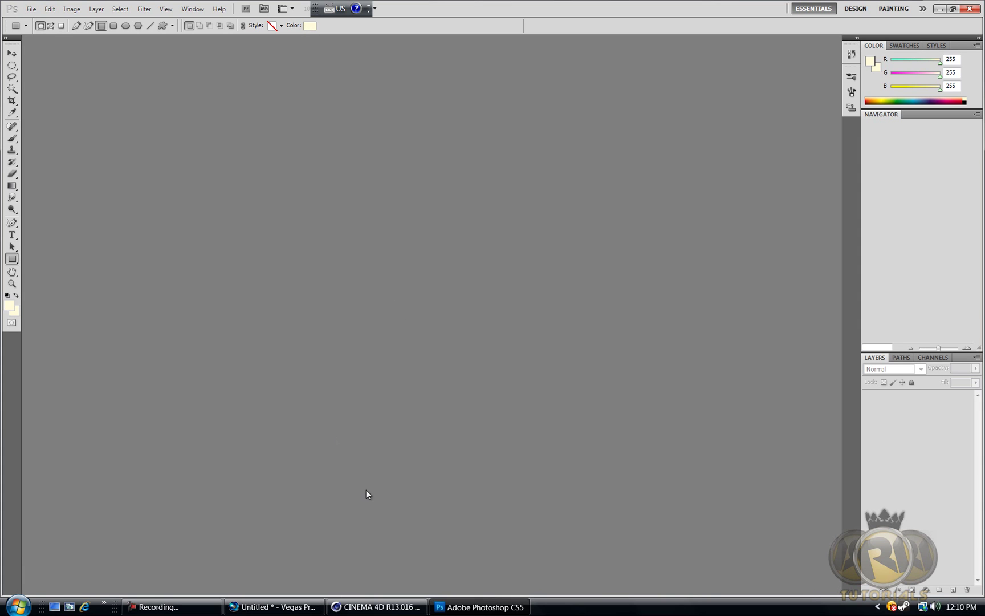
left_click(447, 606)
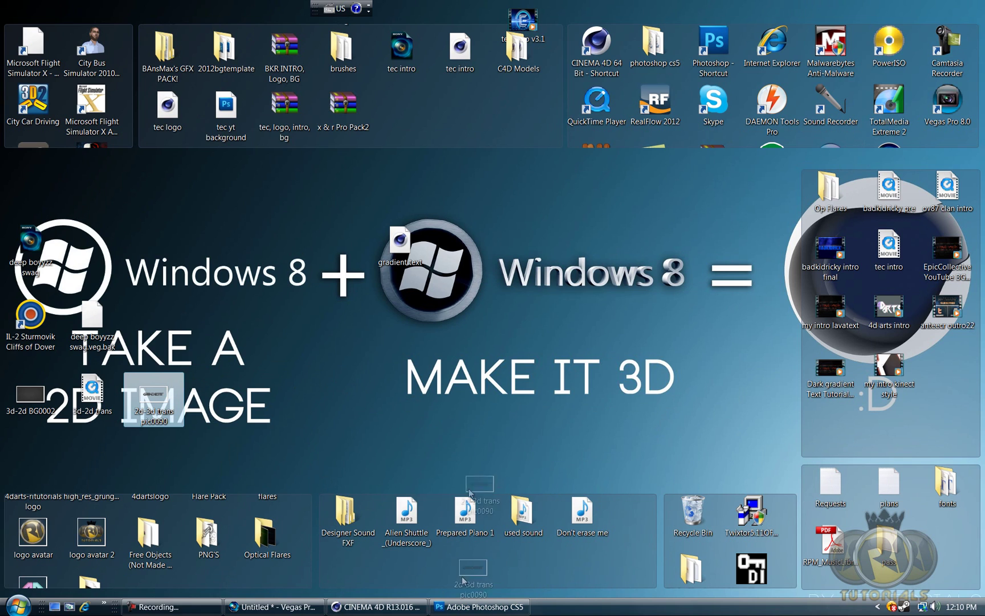
left_click(478, 608)
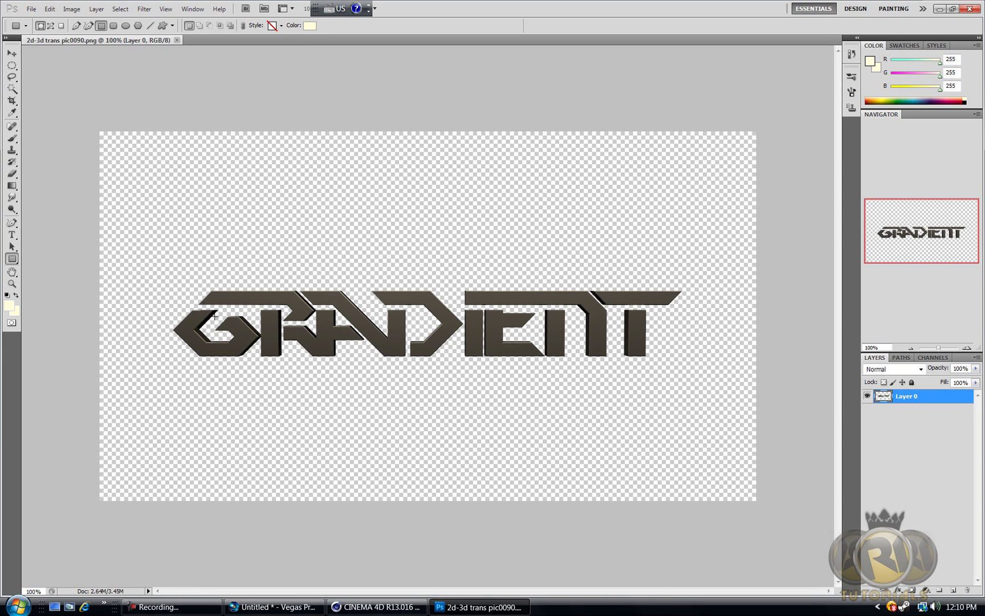
Set the Horizontal Type tool's font to Perfect Dark (BRK) to match the rendered lettering
left_click(11, 235)
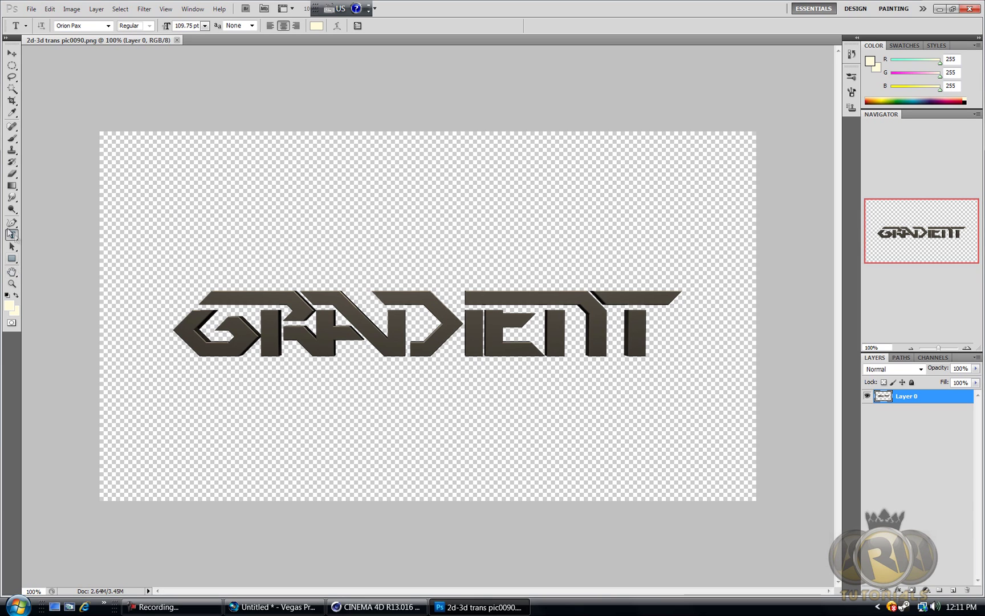
left_click(108, 26)
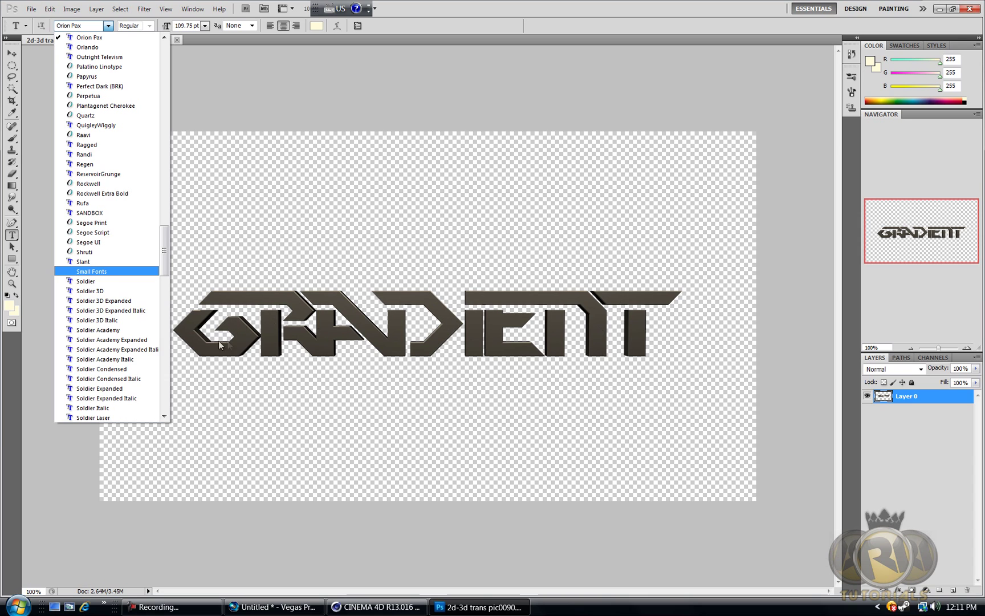
scroll(113, 278, "up", 8)
scroll(113, 278, "down", 15)
scroll(114, 277, "down", 5)
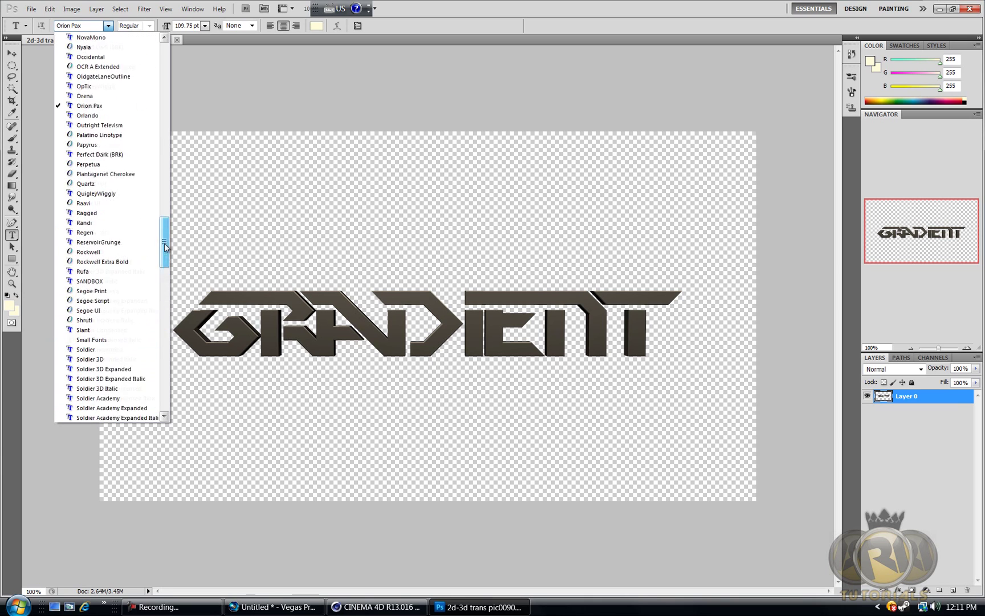
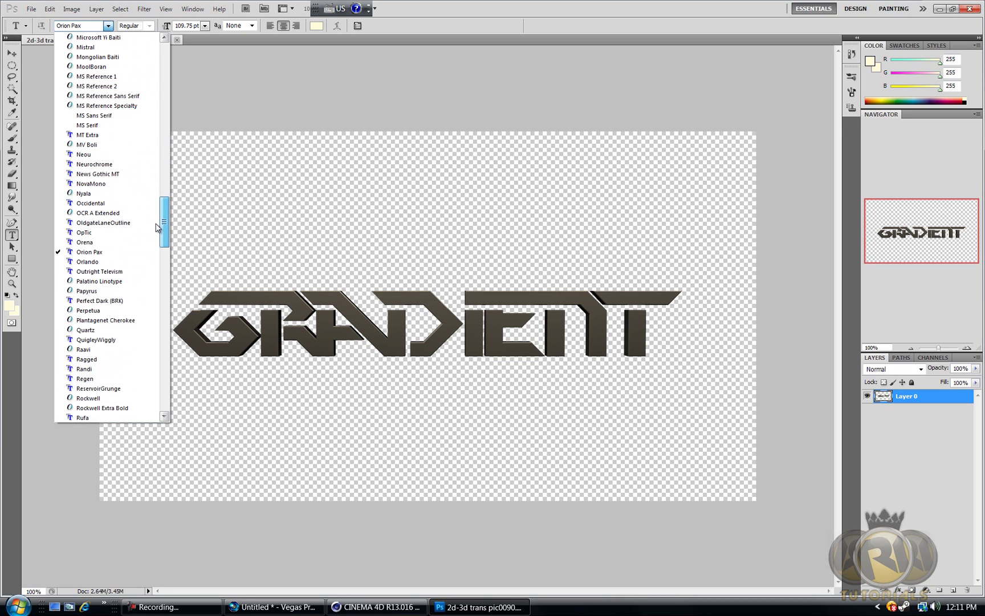
left_click(100, 300)
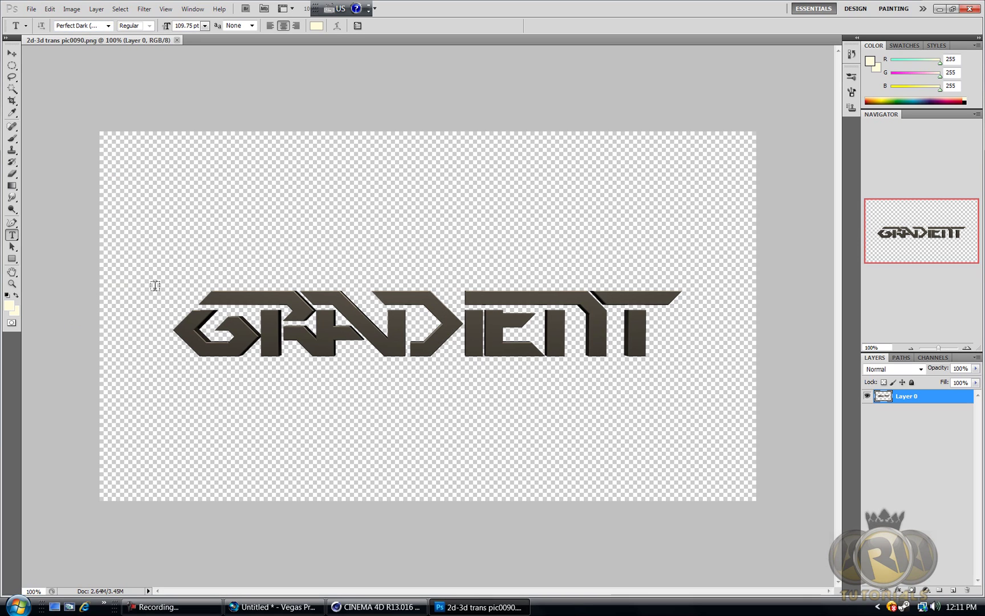
Start a text layer above the rendered word's first letter, set the text colour to black and enter a lowercase "g"
left_click(177, 228)
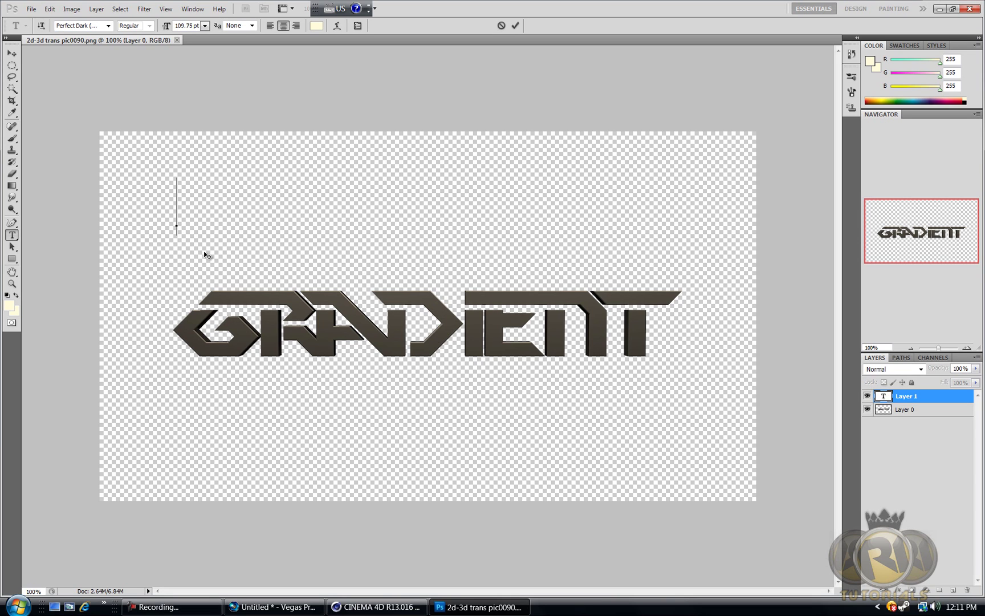
type("G")
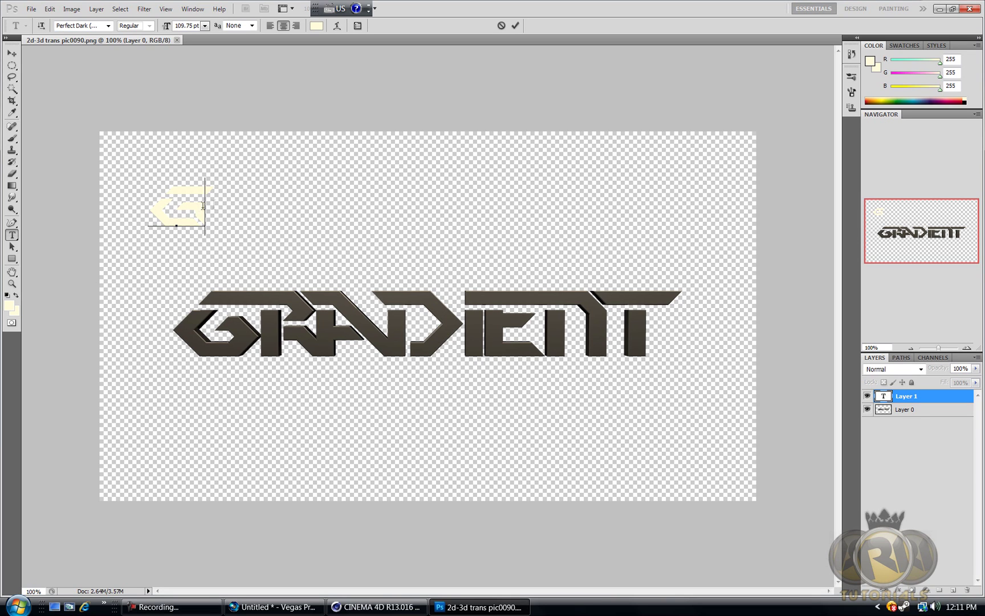
key("ctrl+a")
key("BackSpace")
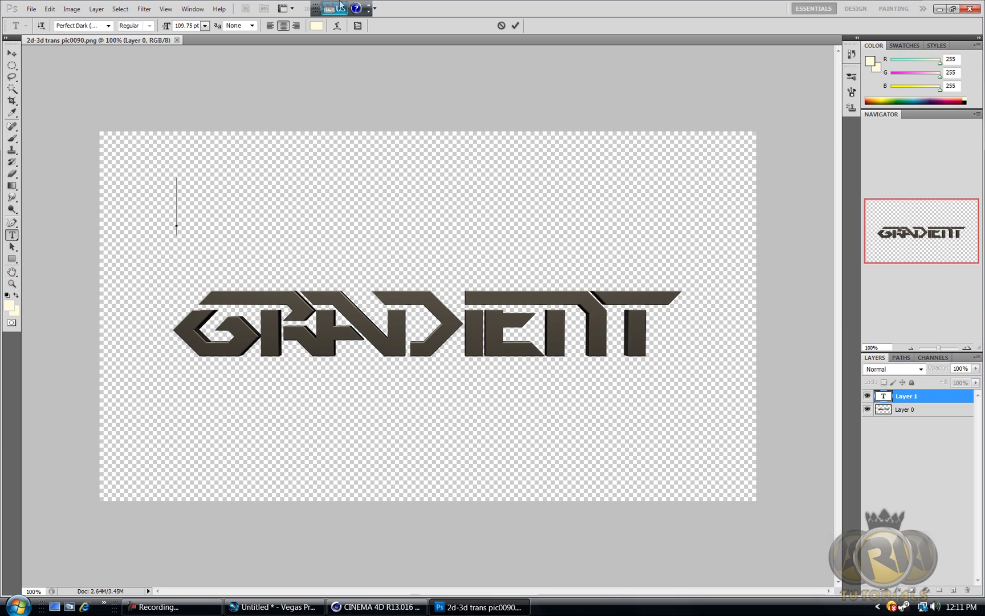
left_click(314, 28)
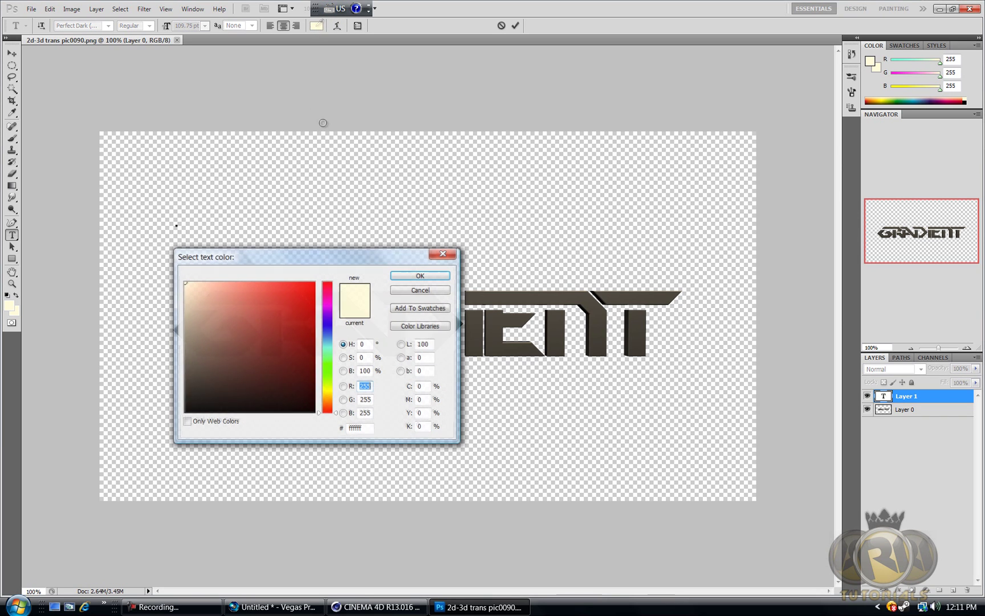
left_click_drag(251, 361, 154, 405)
left_click(415, 277)
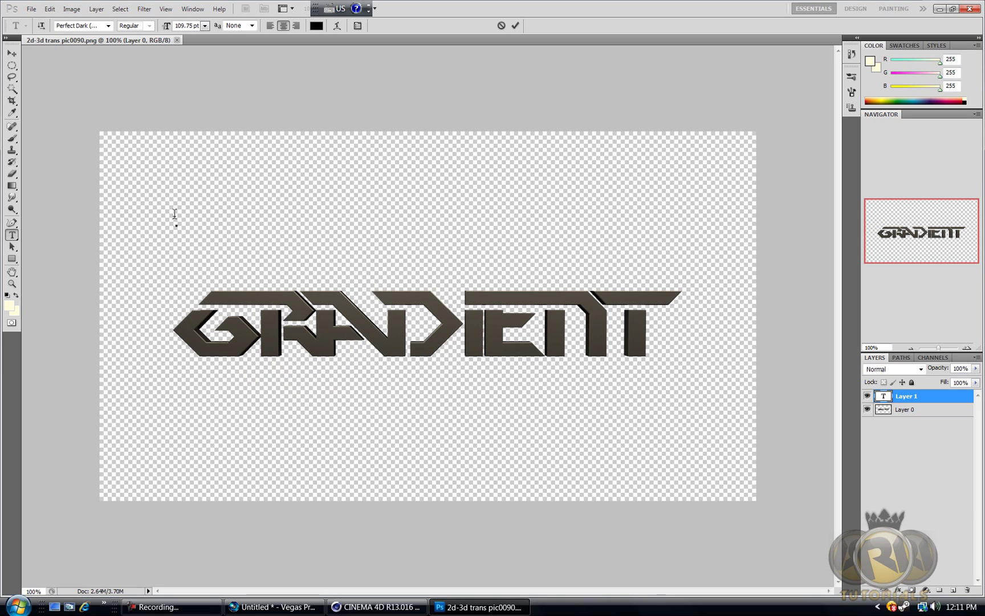
type("g")
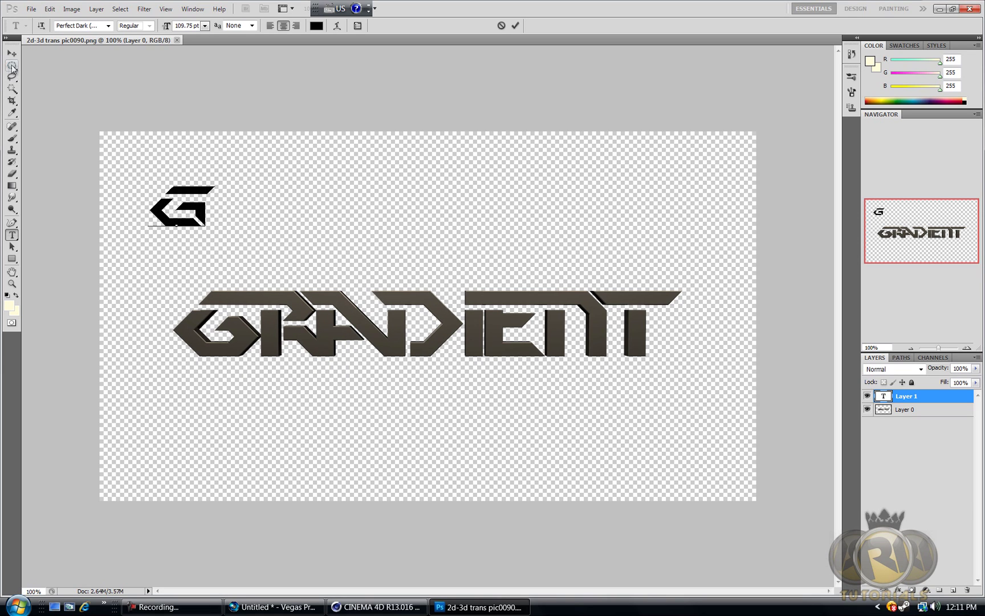
Move the black "g" onto the first letter of the rendered word and try to enlarge it to match
left_click(11, 53)
left_click_drag(205, 218, 235, 330)
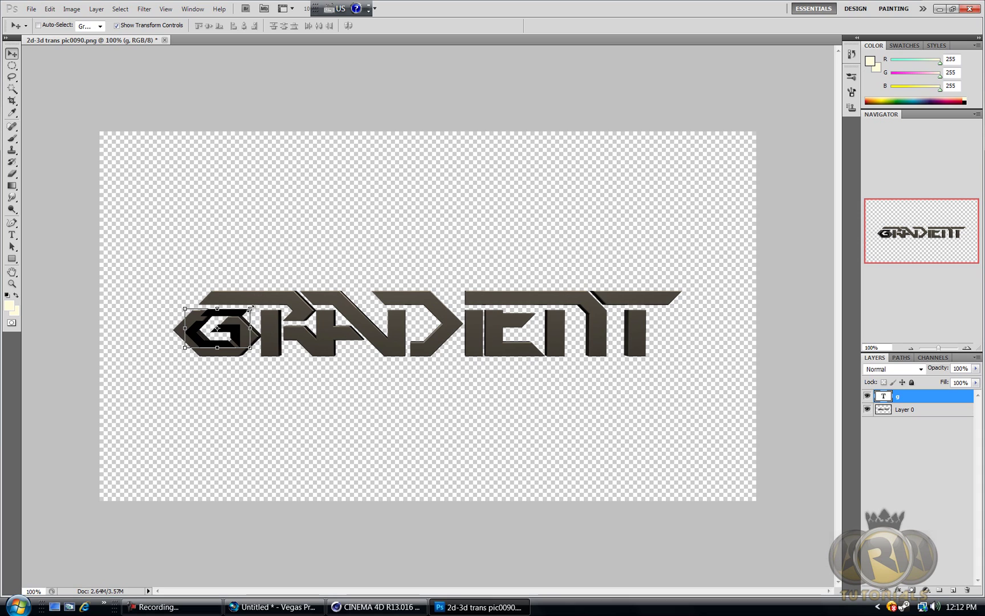
left_click_drag(251, 308, 267, 290)
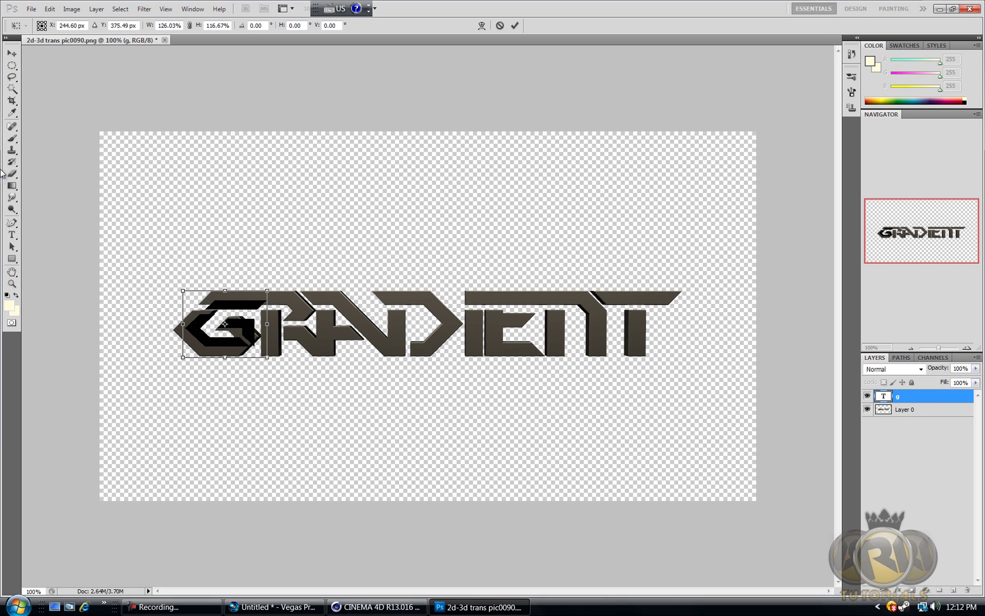
key("ctrl+z")
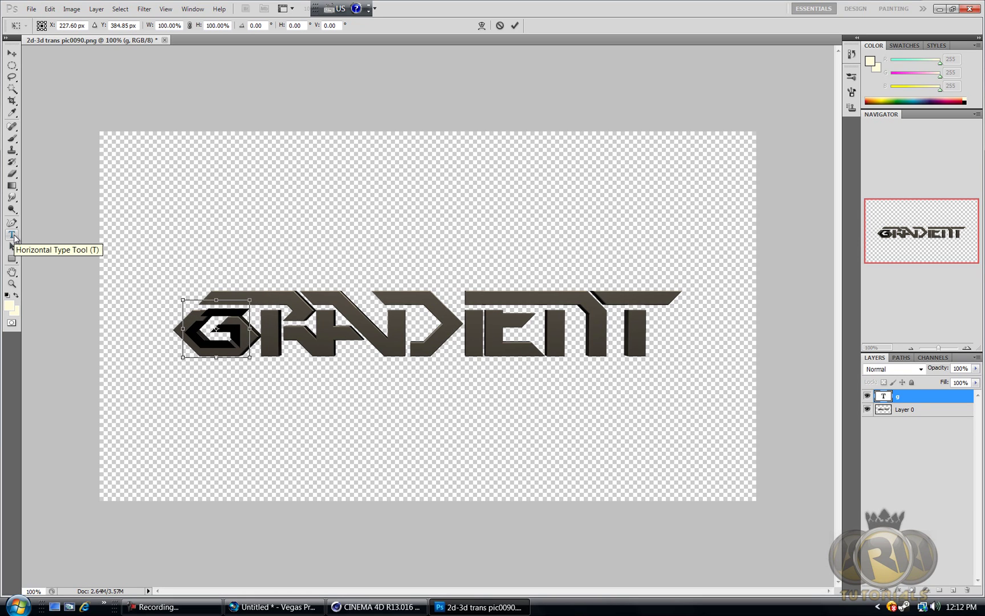
Replace the lowercase "g" in the text layer with a capital "G"
left_click(12, 234)
left_click(242, 328)
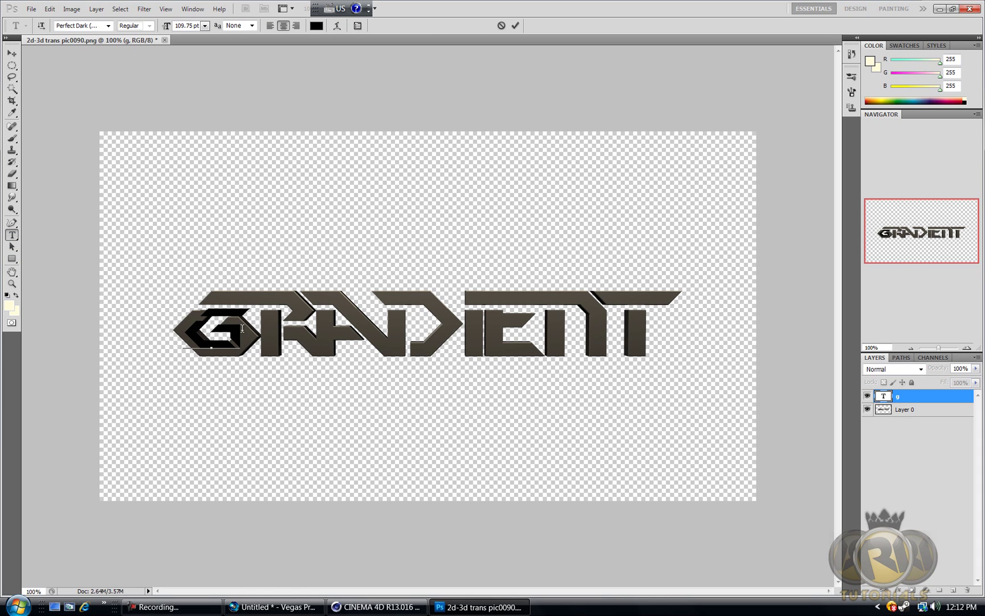
key("BackSpace")
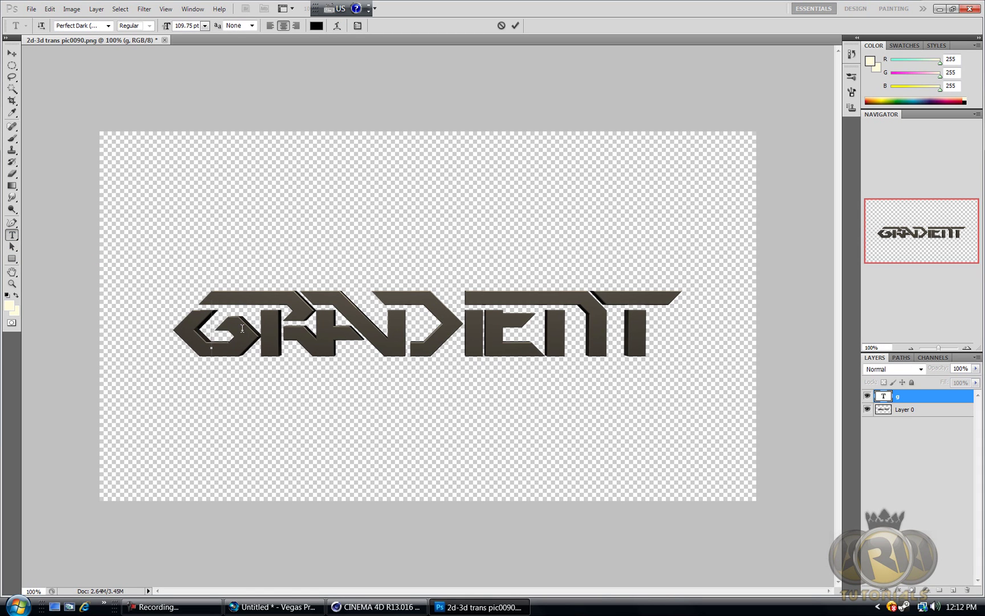
type("g")
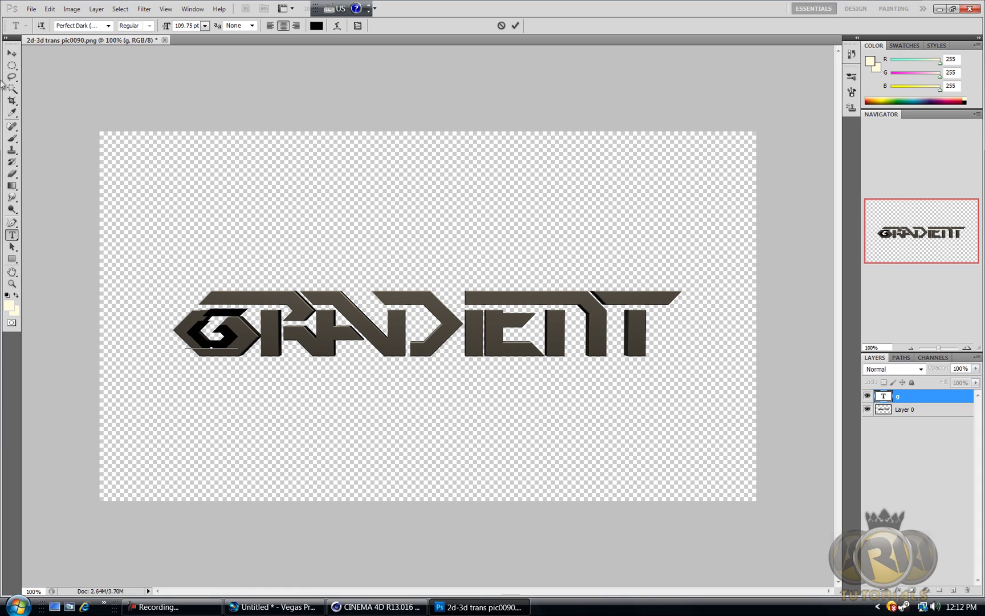
Position the capital G over the rendered G and scale it to about 158% width and 162% height to cover that letter
left_click(12, 53)
left_click_drag(236, 345, 273, 329)
key("ctrl+t")
left_click_drag(230, 300, 229, 279)
left_click_drag(190, 320, 176, 318)
left_click_drag(222, 357, 223, 369)
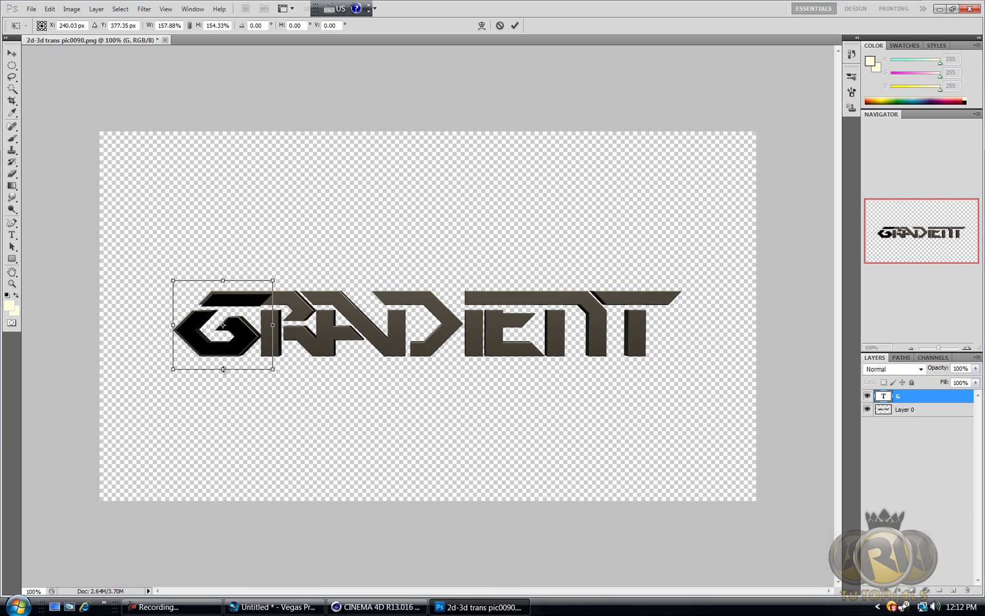
left_click_drag(223, 278, 224, 276)
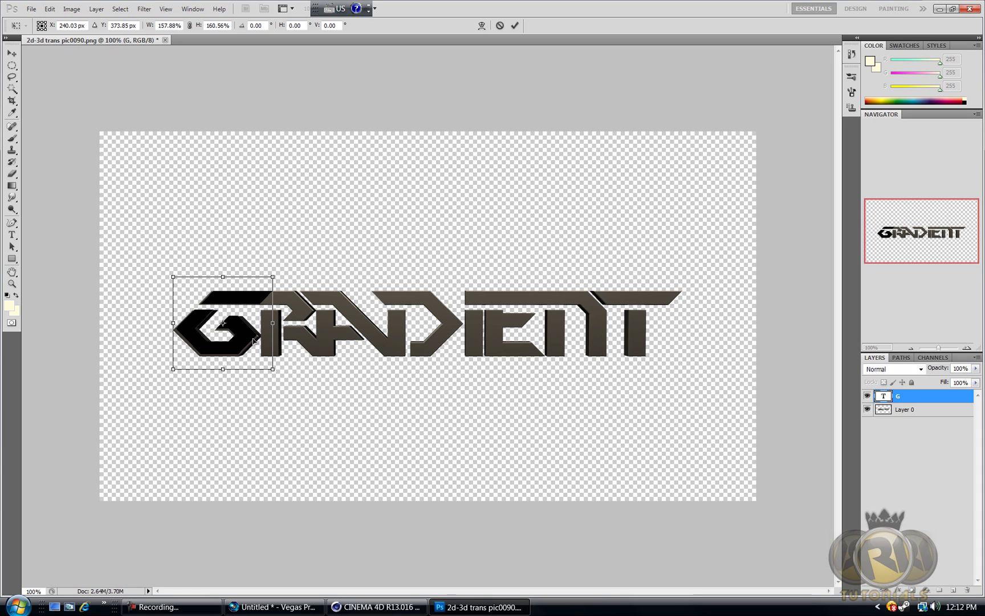
left_click_drag(222, 368, 223, 370)
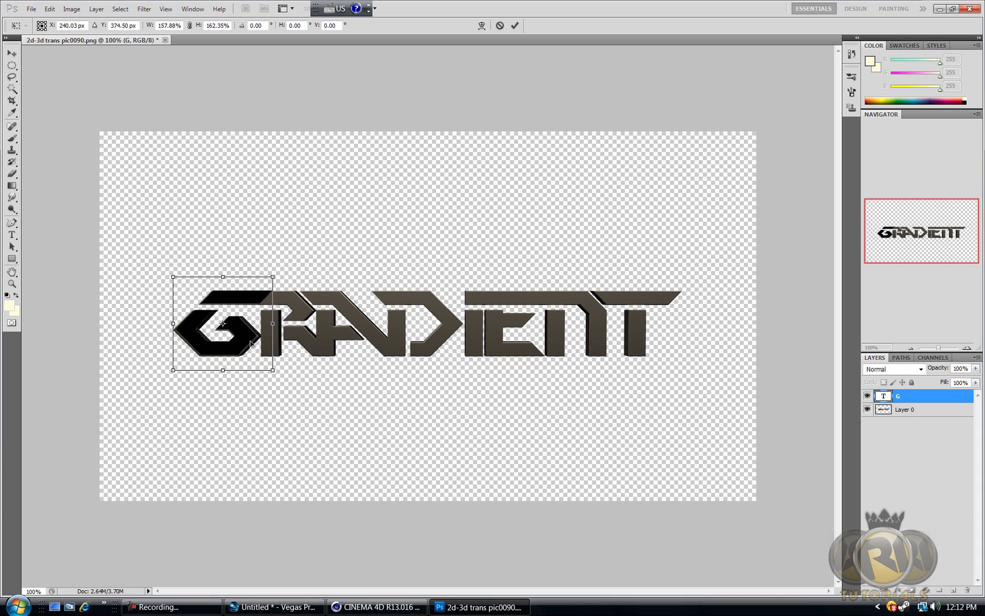
key("Return")
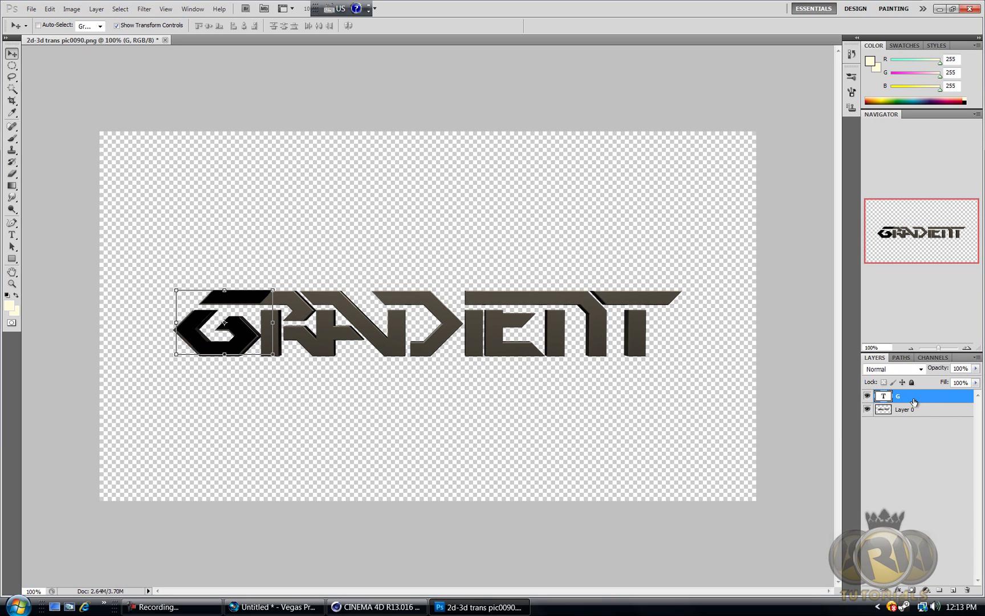
Duplicate the G text layer and move the copy over the R of the rendered word
right_click(935, 403)
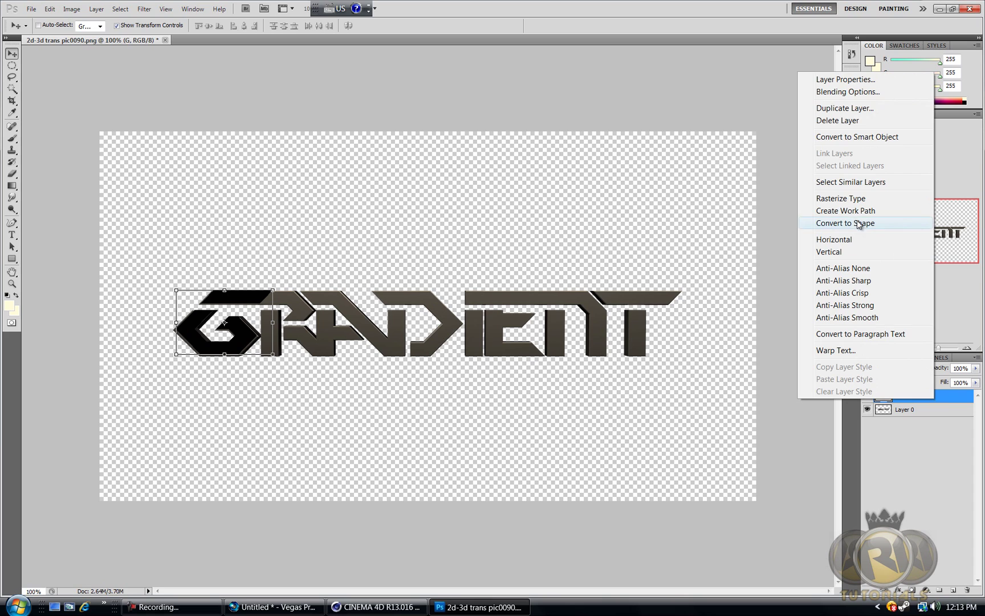
left_click(868, 113)
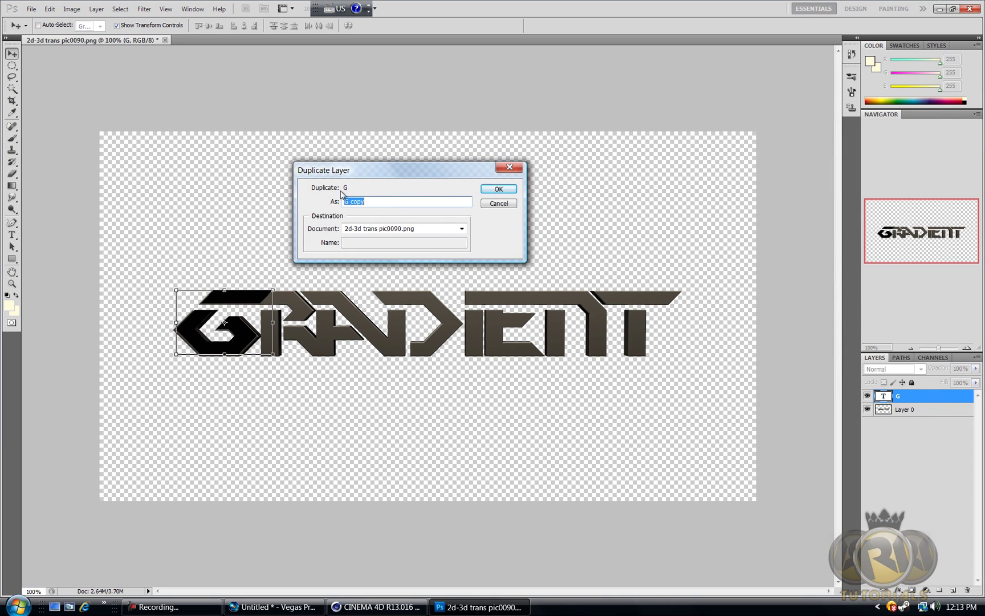
left_click(499, 189)
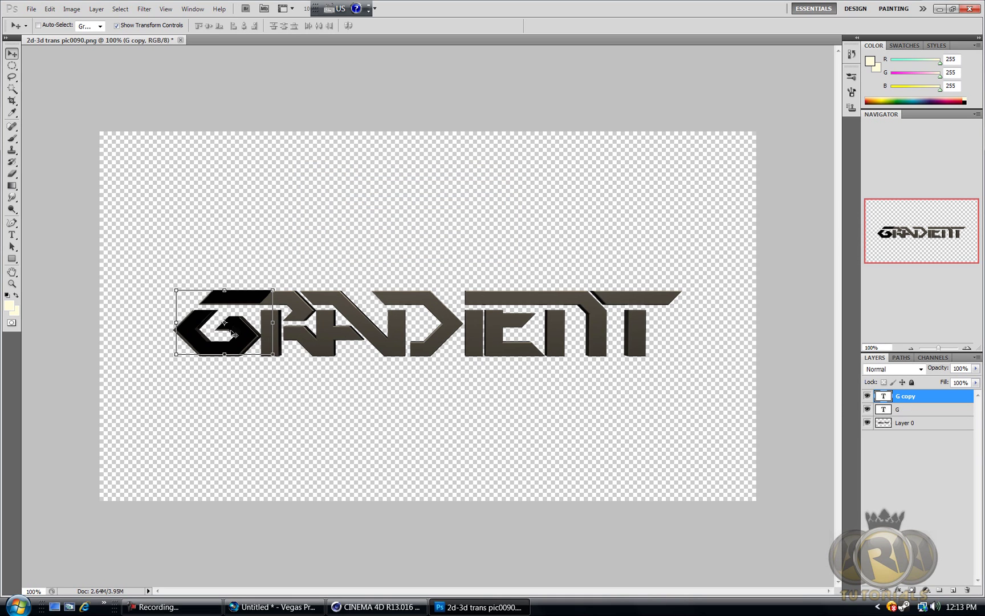
left_click_drag(235, 336, 317, 341)
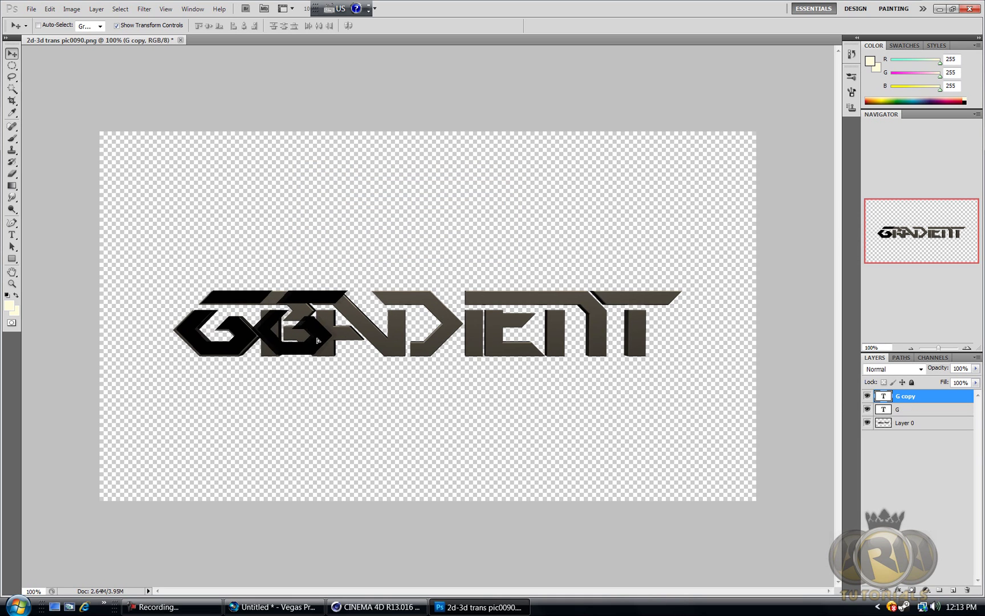
Replace the letter in the duplicated text layer with a capital "R"
left_click(14, 235)
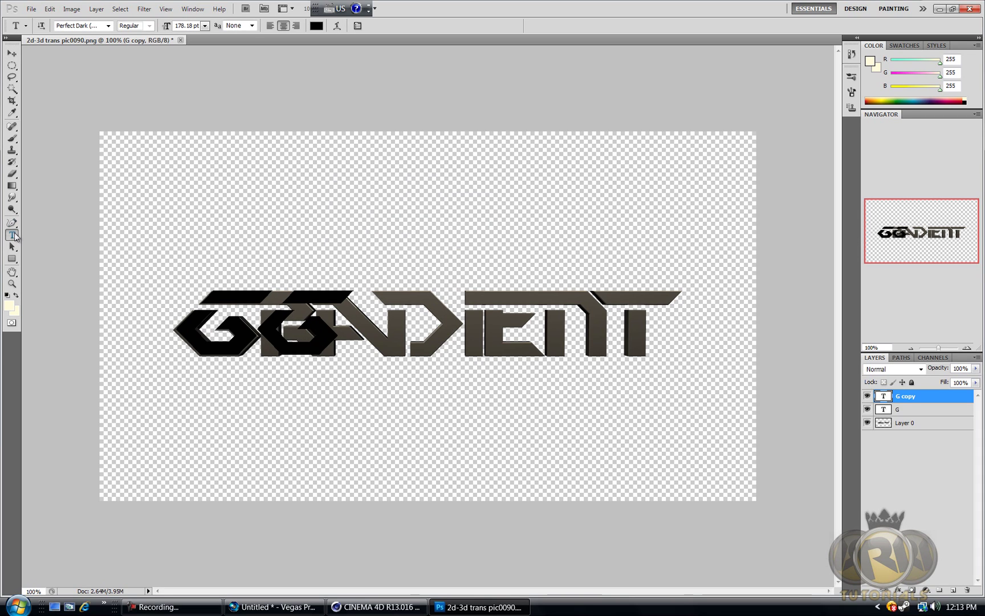
left_click(315, 317)
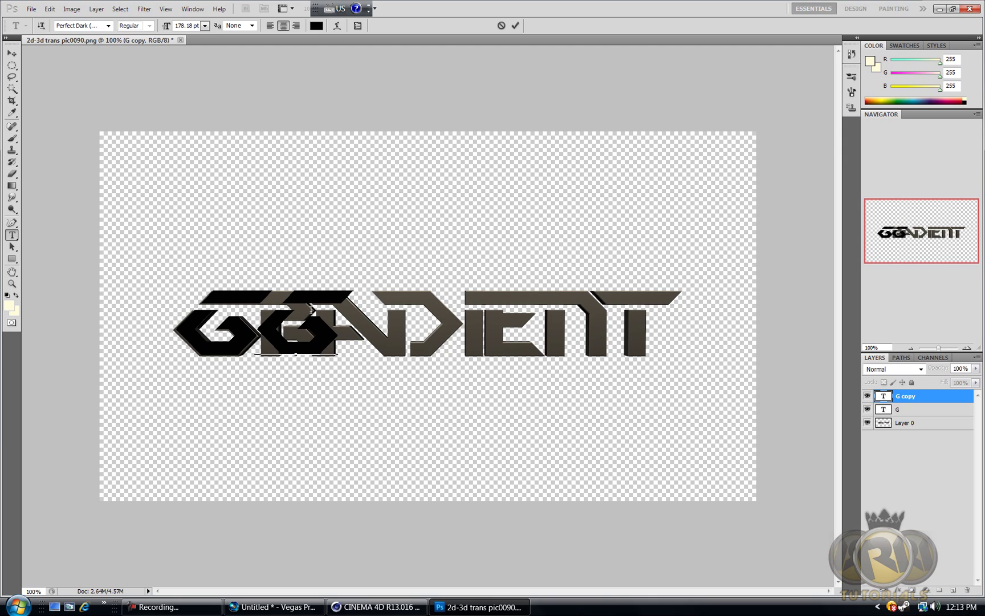
key("BackSpace")
type("R")
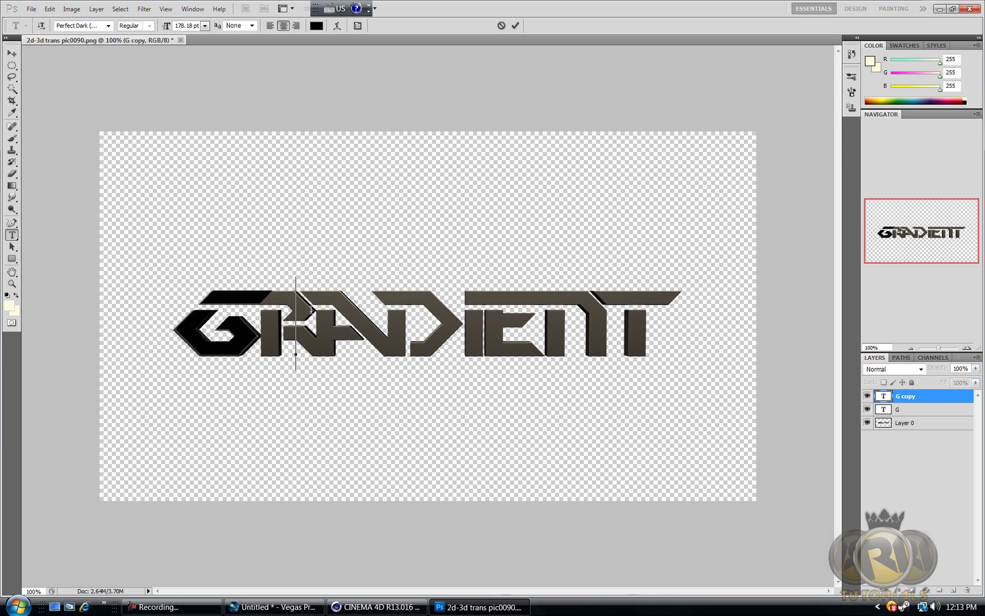
key("ctrl+a")
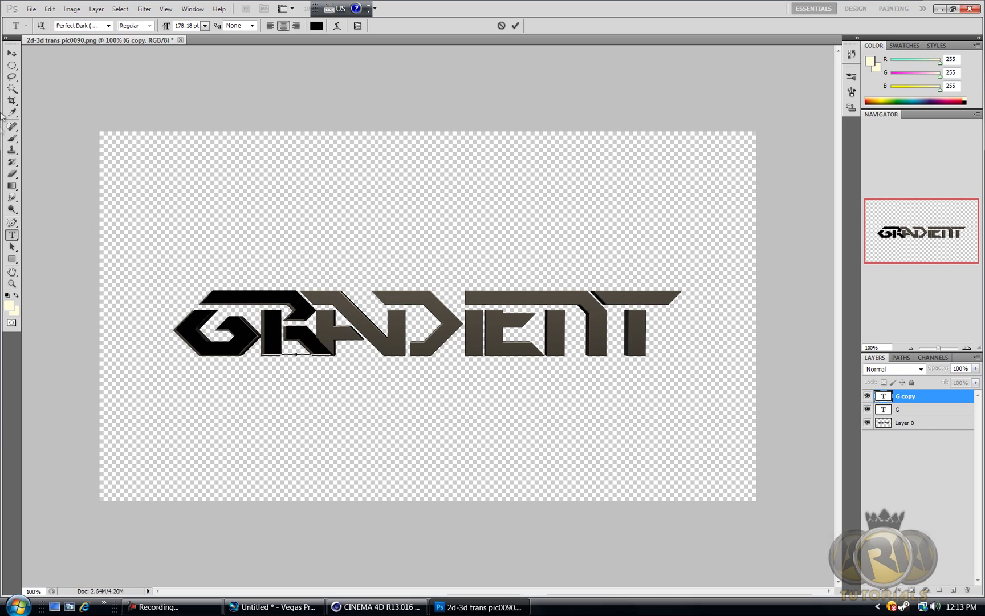
Align the capital R text layer precisely over the rendered R
left_click(12, 53)
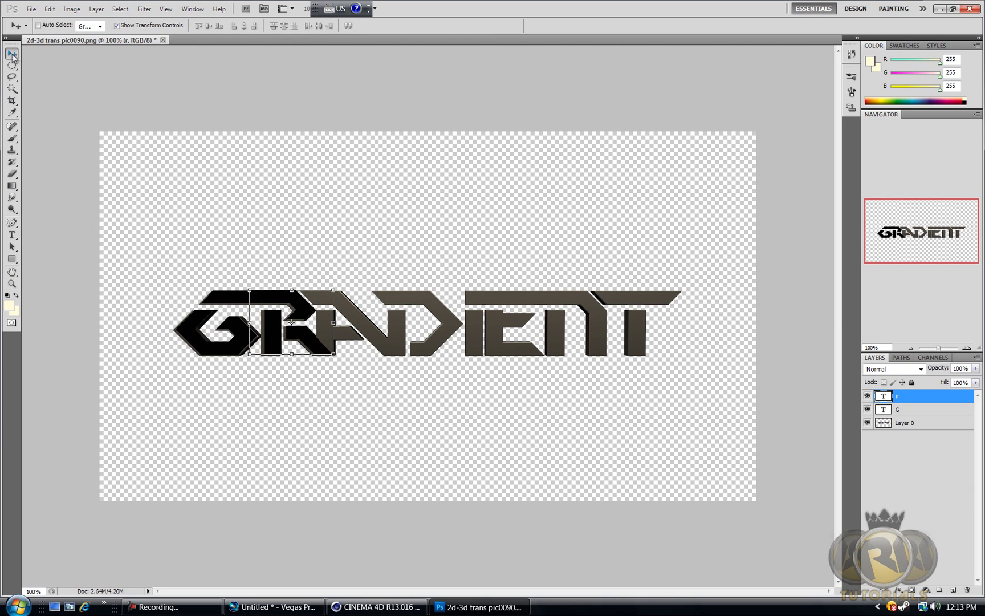
left_click_drag(312, 344, 310, 344)
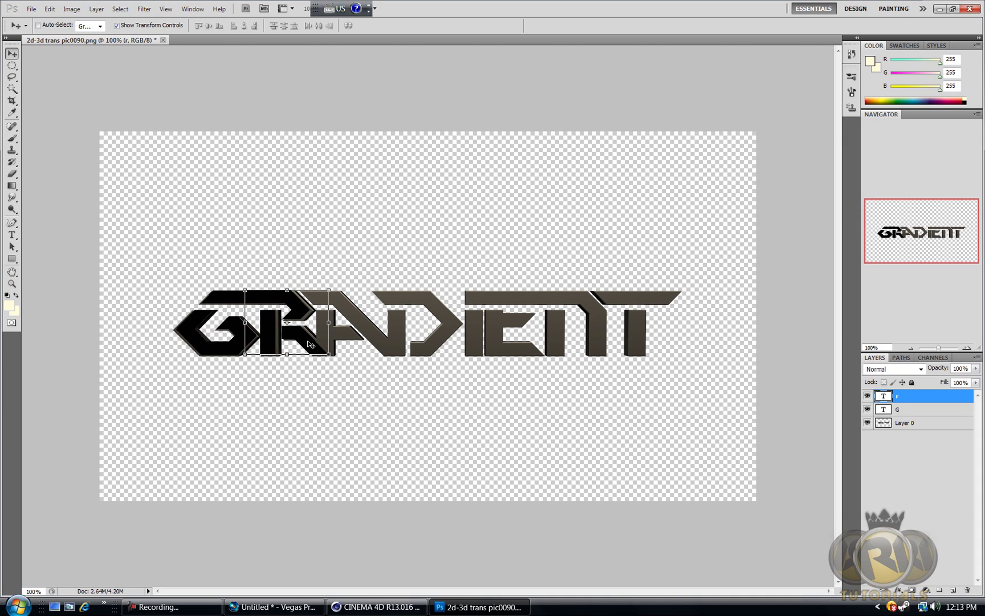
key("Right")
key("Right")
key("Right")
key("Right")
key("Right")
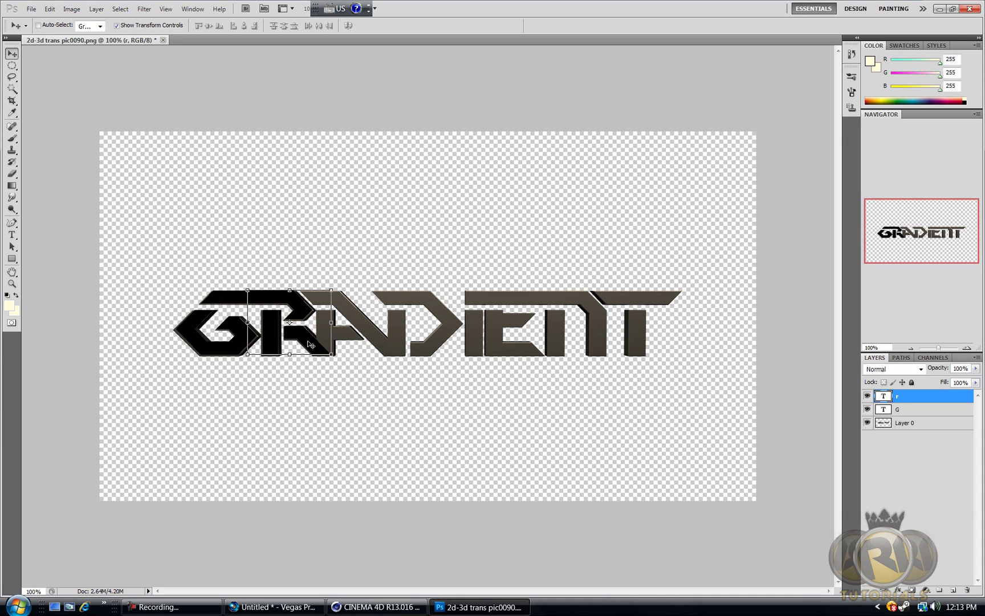
key("Right")
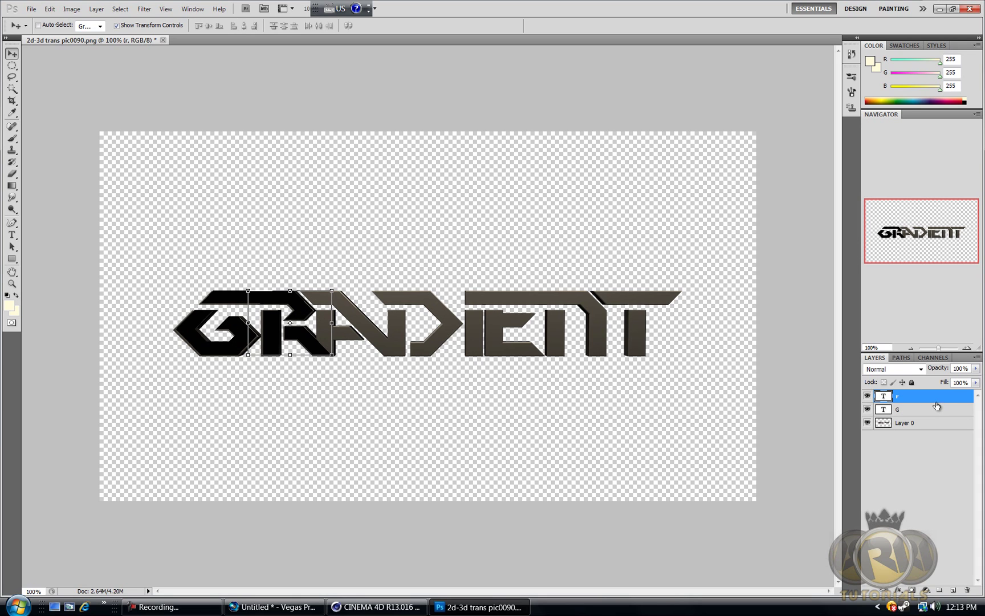
Turn a duplicate of the R text layer into the letter "a", aligned over the rendered A
left_click_drag(943, 399, 953, 589)
left_click_drag(313, 323, 357, 313)
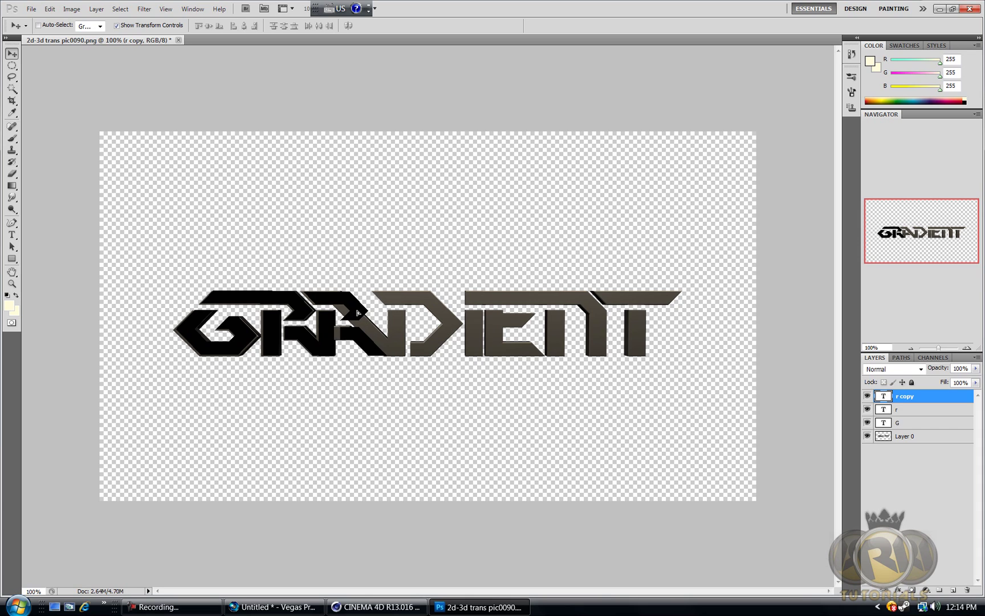
left_click(12, 235)
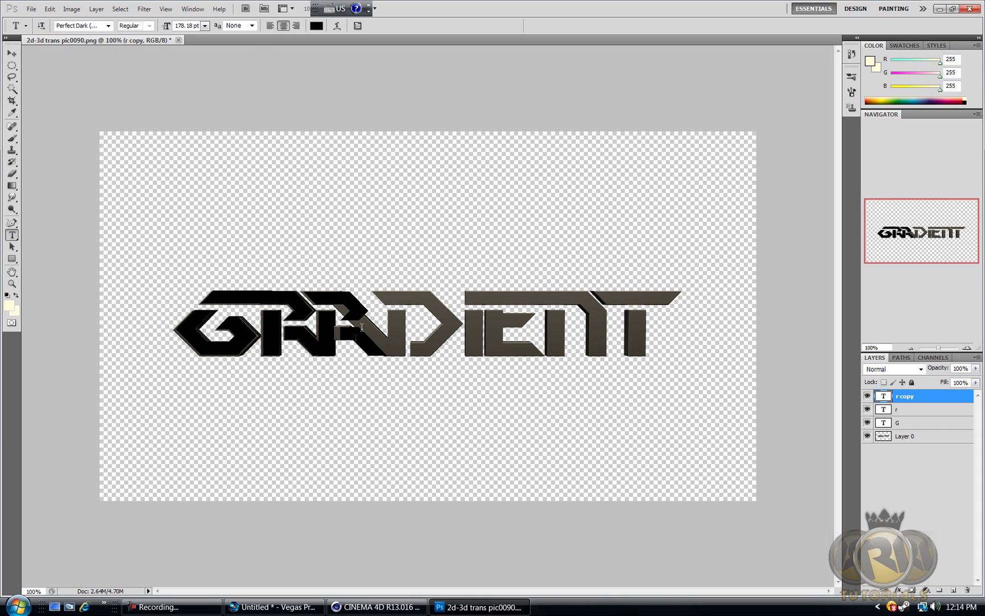
left_click(348, 313)
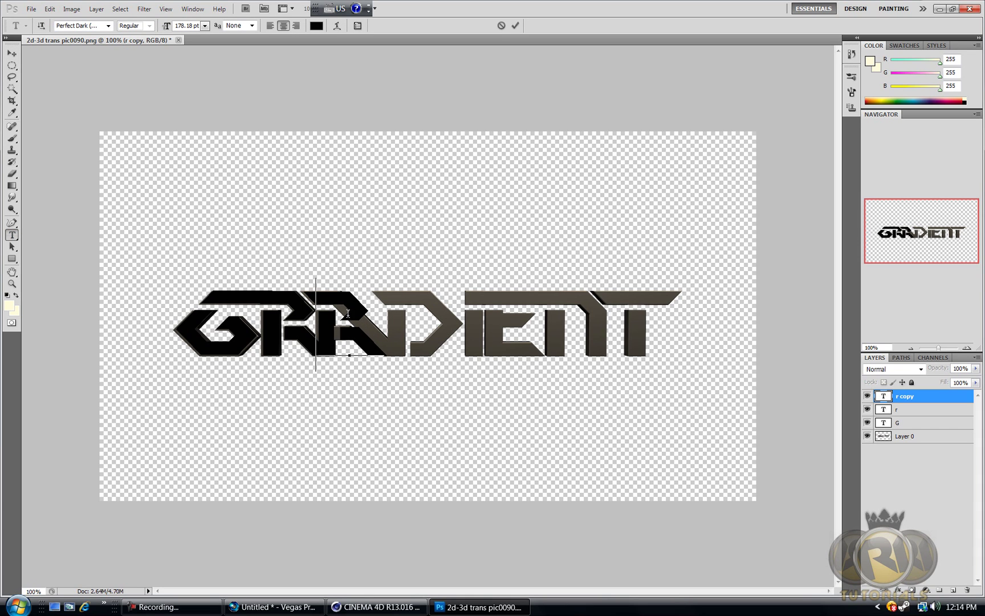
key("Delete")
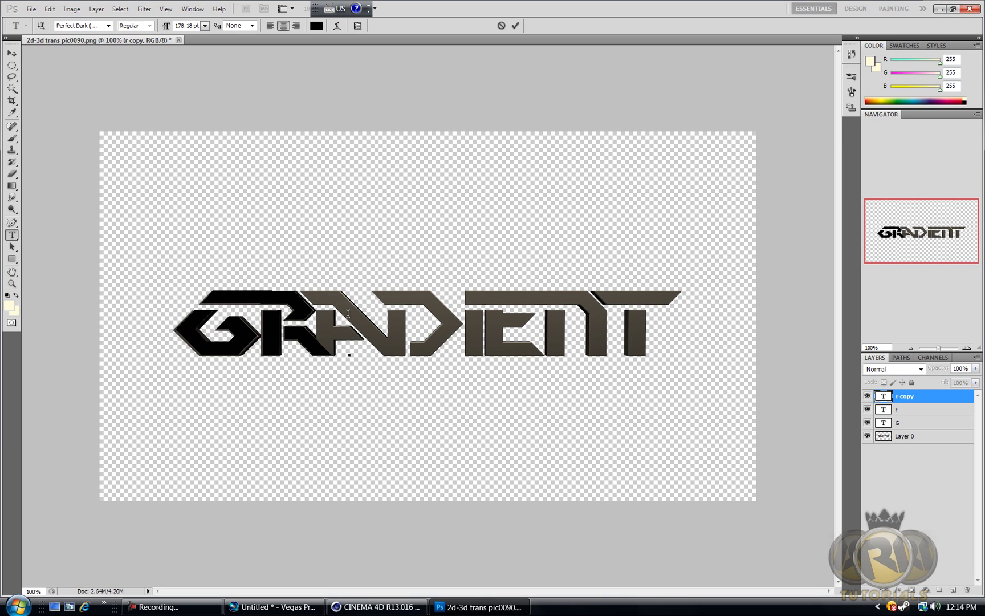
type("a")
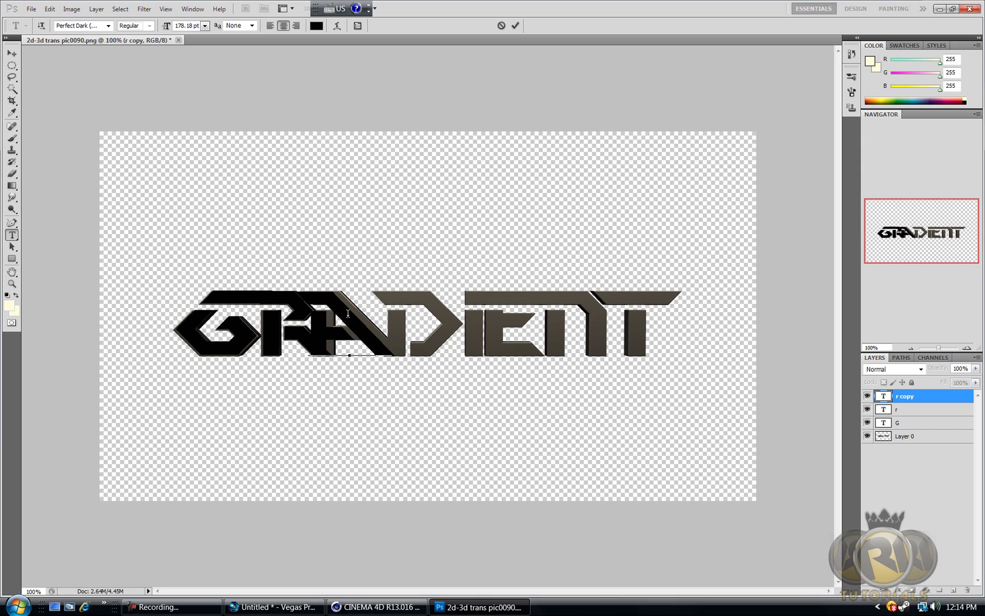
left_click(11, 53)
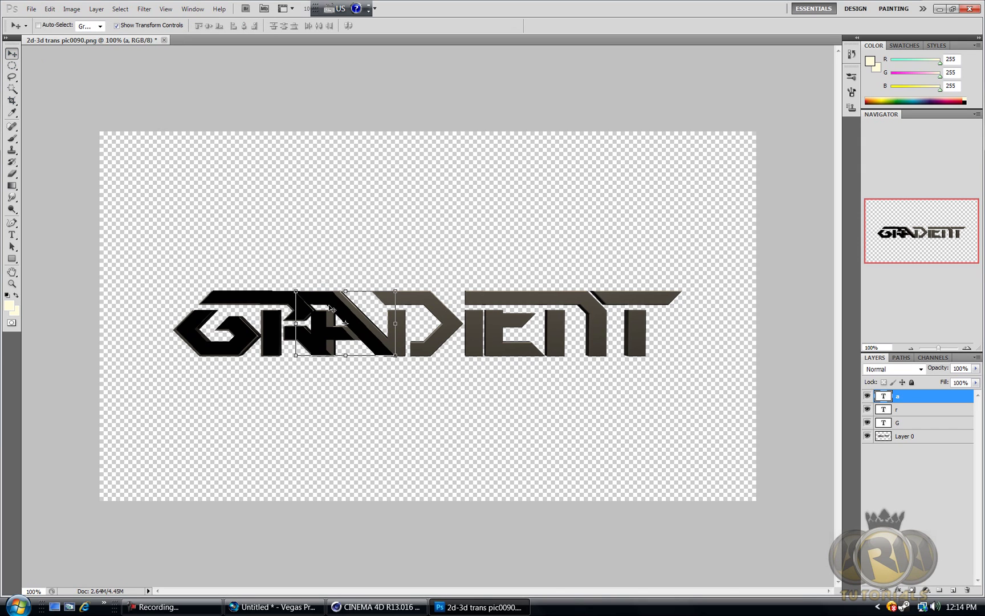
left_click_drag(366, 330, 371, 329)
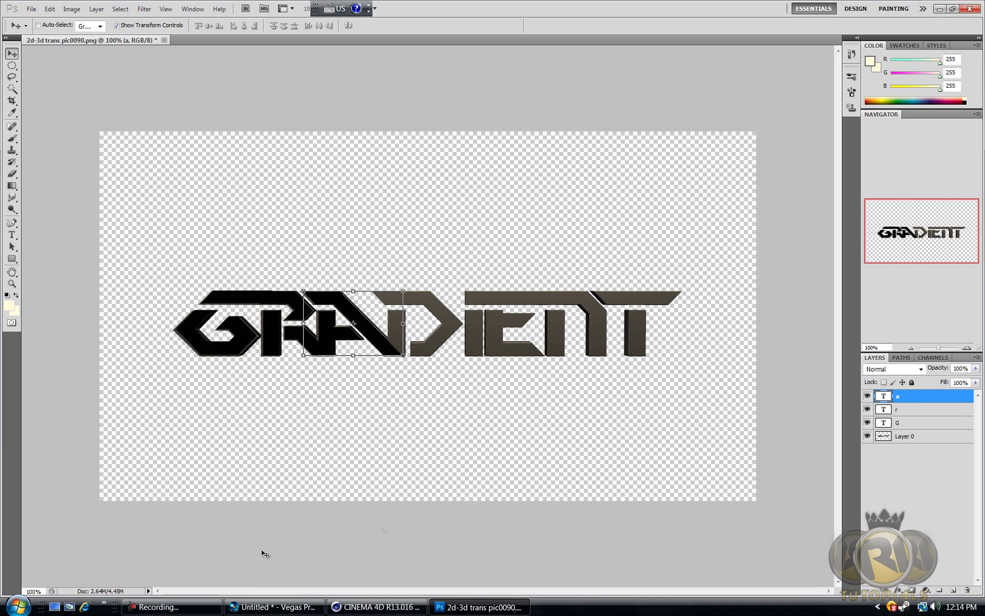
left_click(156, 607)
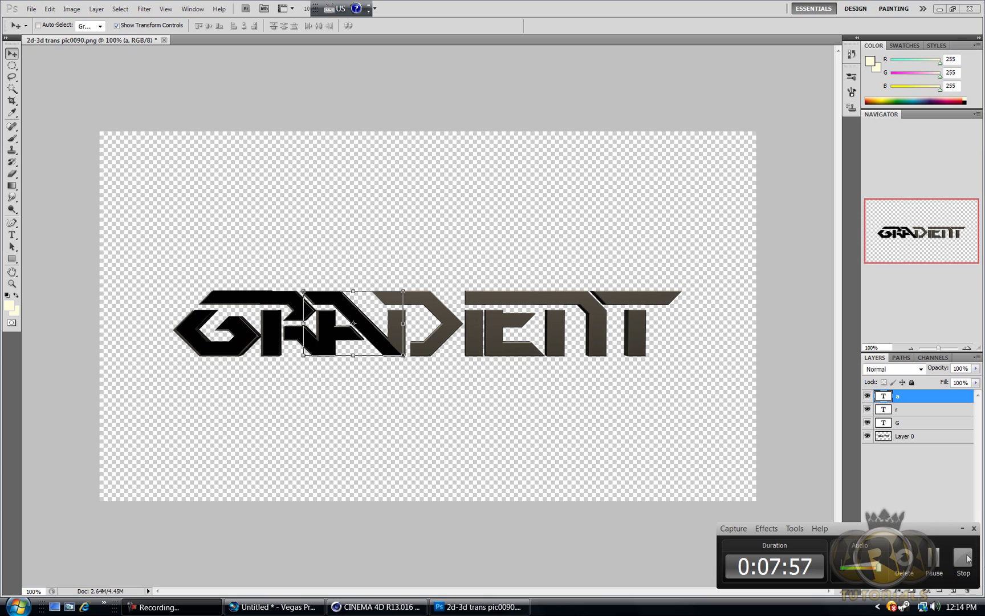
left_click(936, 559)
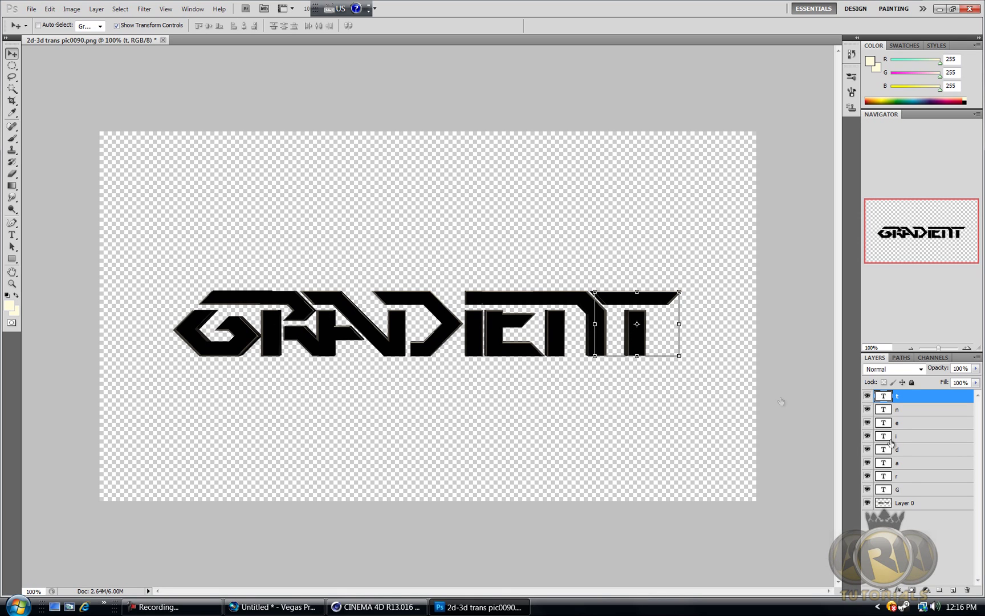
Delete Layer 0, which holds the rendered 3D text, leaving only the flat black letters
left_click(906, 503)
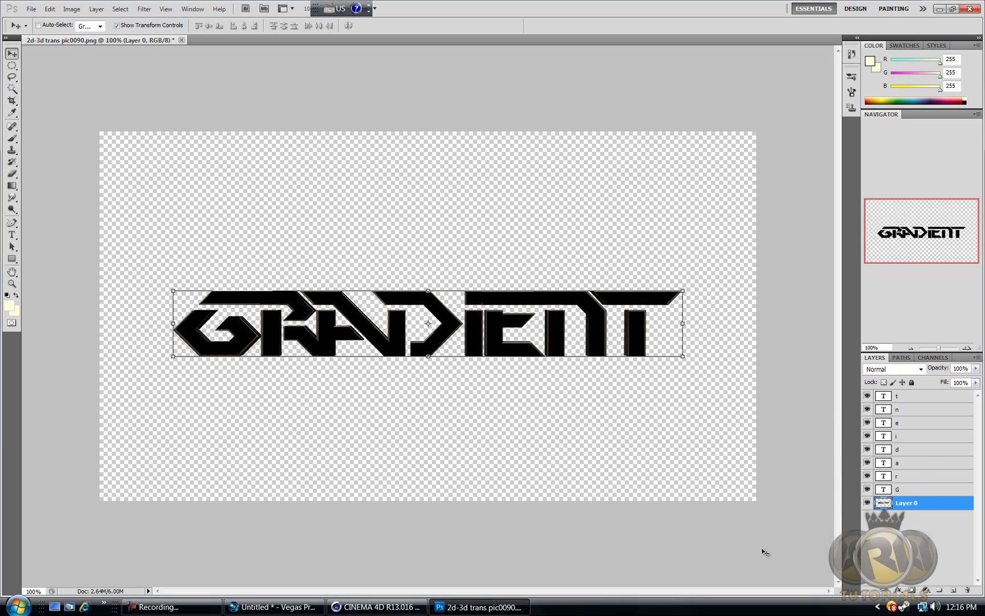
left_click_drag(893, 509, 969, 593)
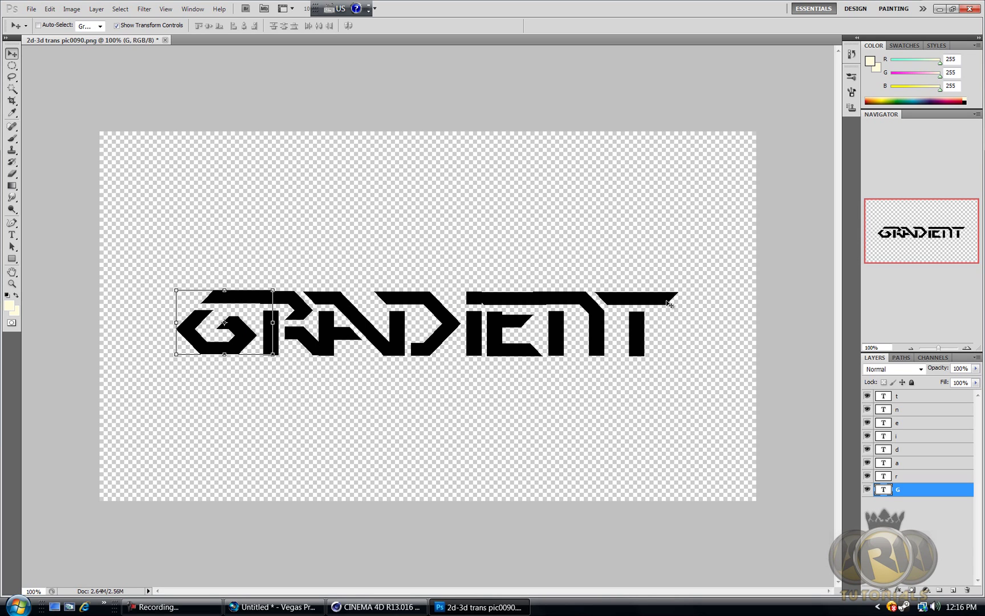
Nudge the "e" and "a" text layers up one pixel each to line them up with the neighbouring letters
left_click(901, 423)
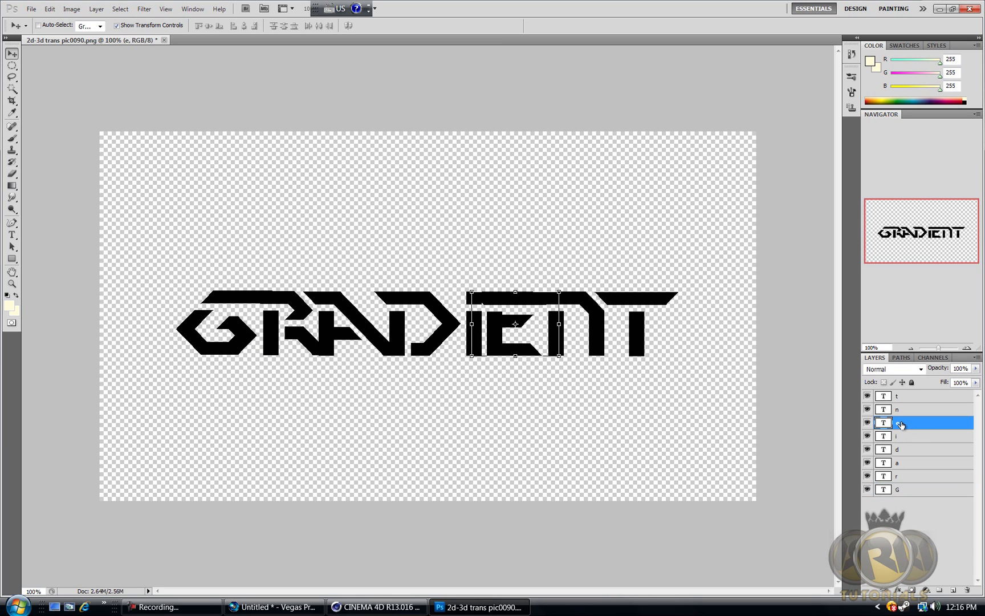
key("Up")
left_click(12, 66)
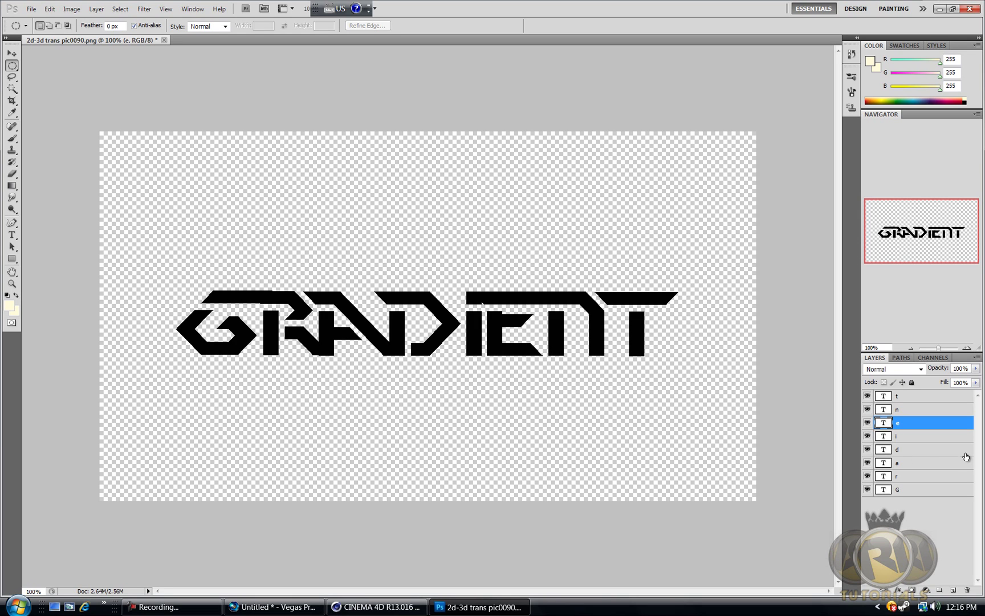
left_click(911, 464)
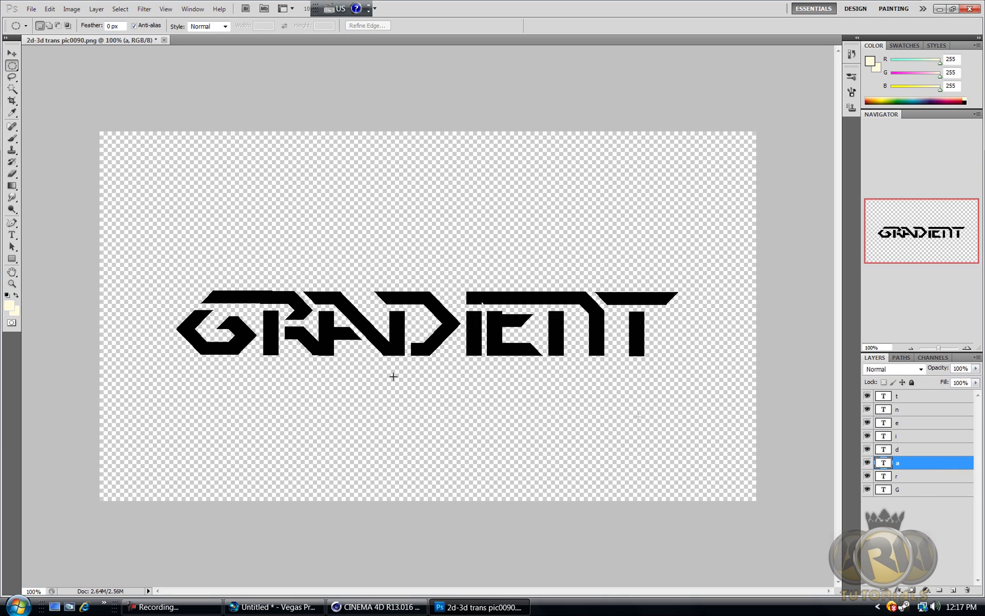
left_click(12, 55)
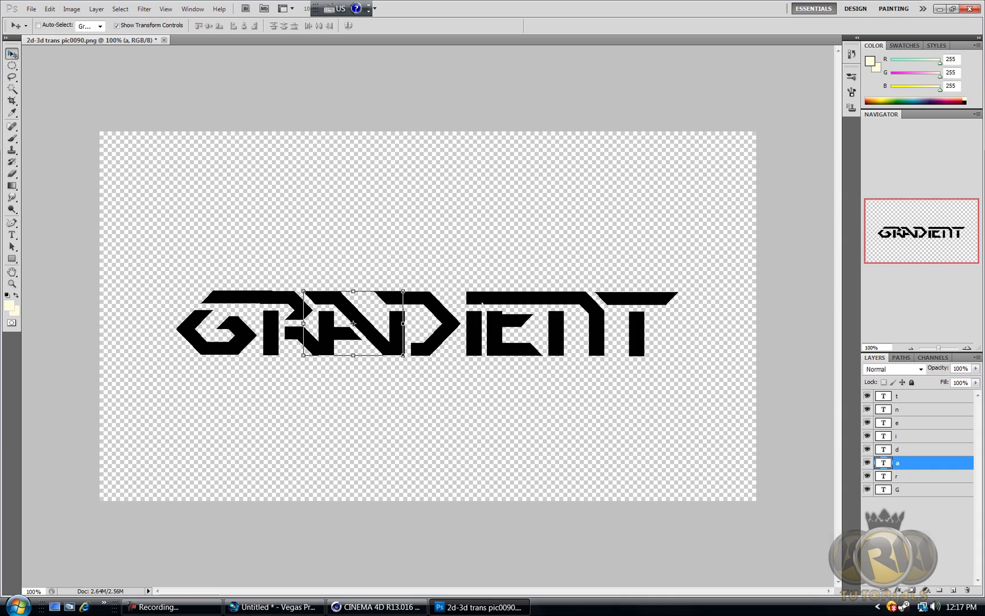
key("Up")
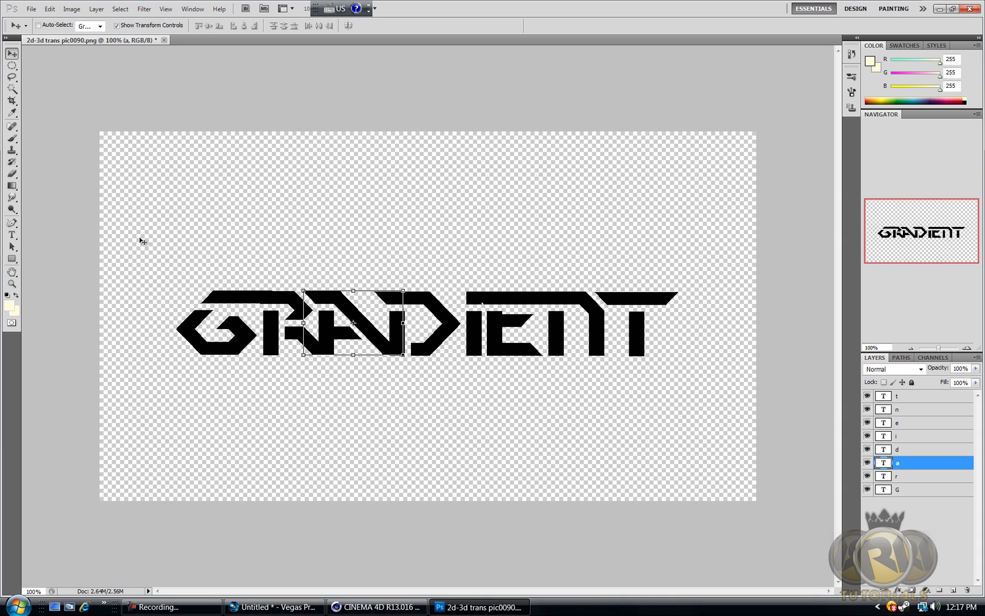
left_click(11, 65)
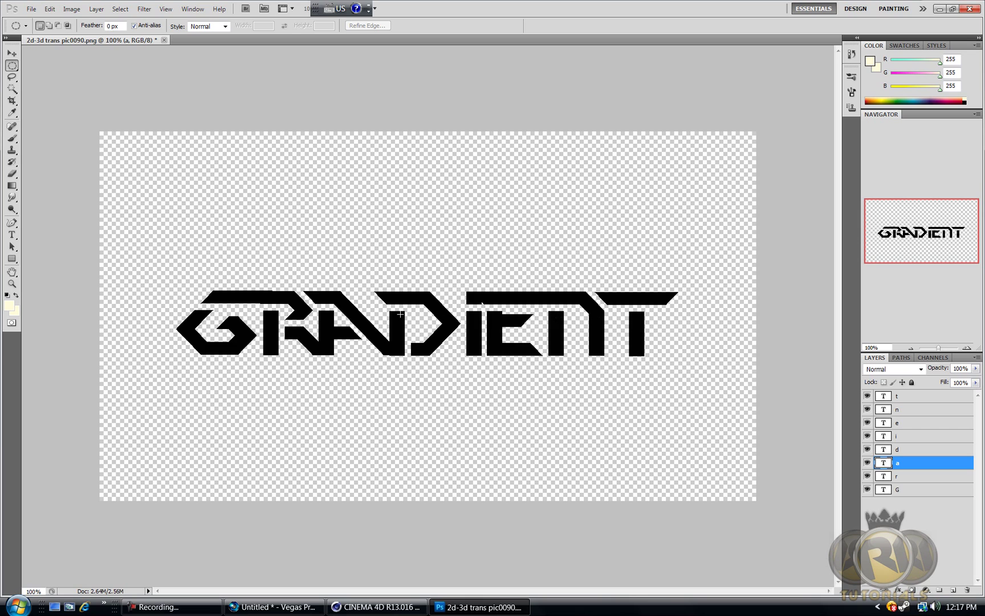
Nudge the G text layer down slightly so it lines up with the R
left_click(908, 489)
left_click(11, 53)
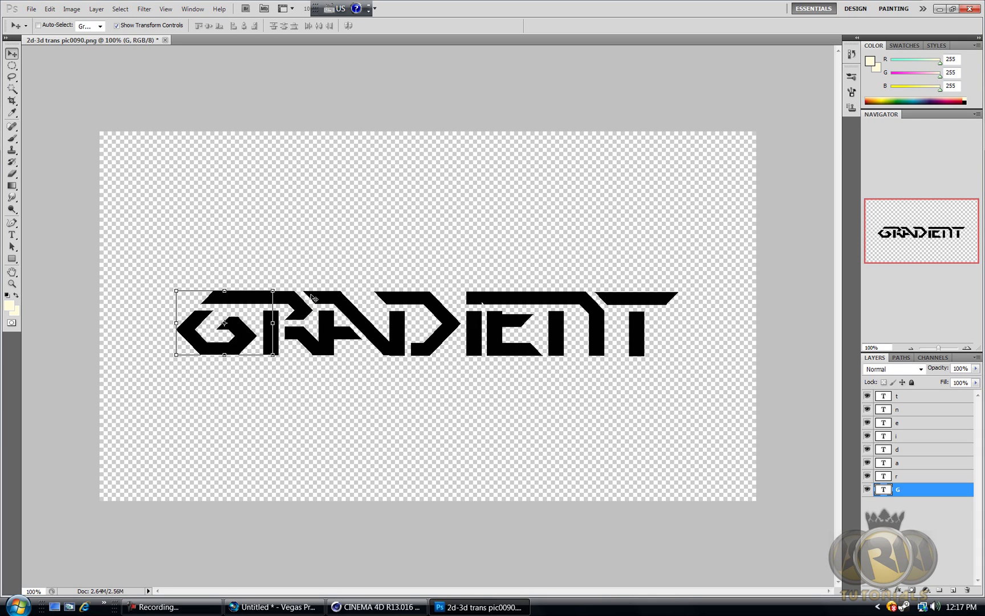
left_click(12, 65)
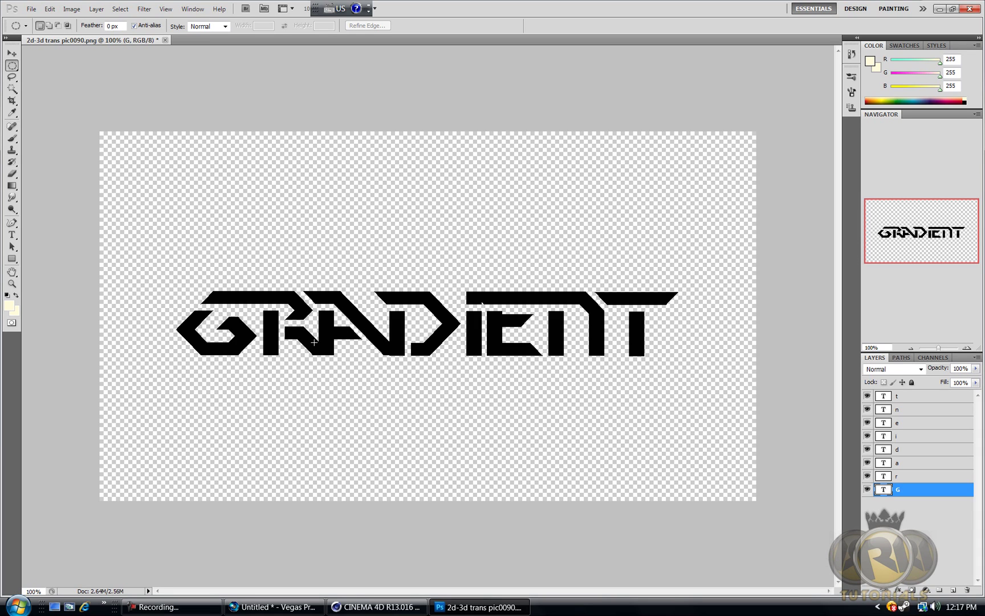
Save a copy of the flat text to the Desktop as the non-interlaced PNG "2d text tut.png"
left_click(31, 9)
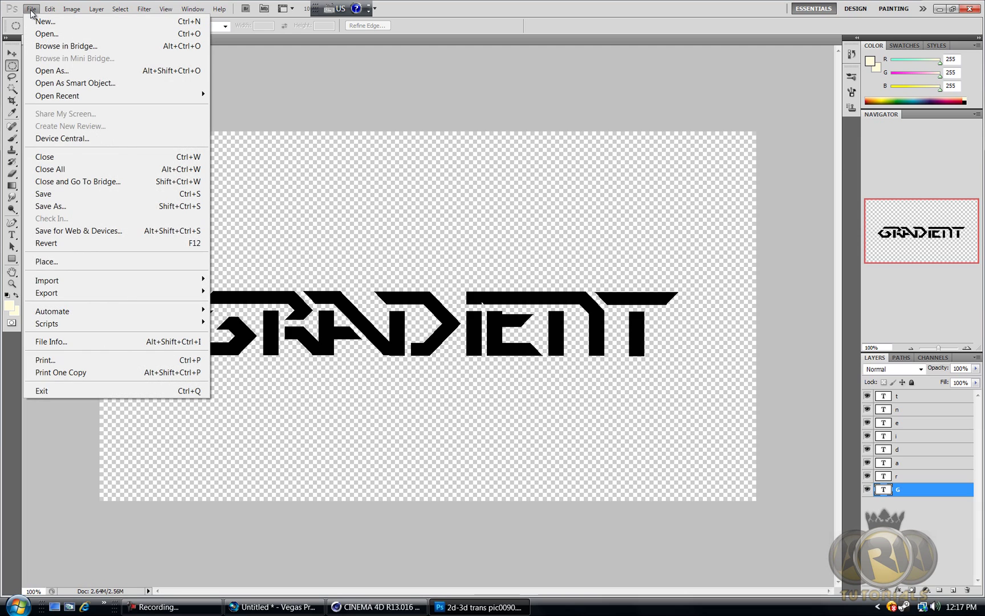
left_click(62, 211)
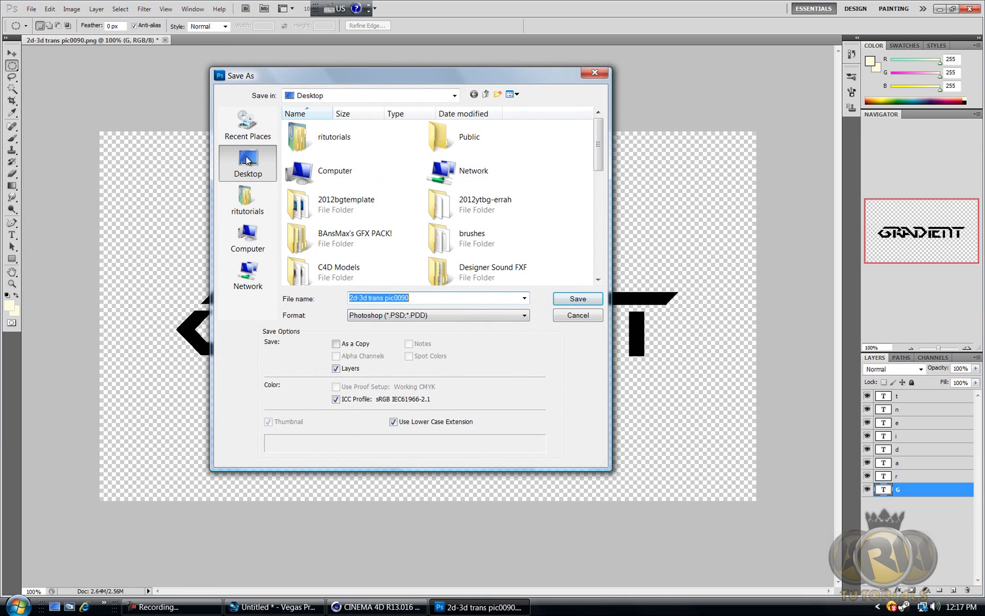
left_click_drag(422, 297, 348, 298)
type("2d text")
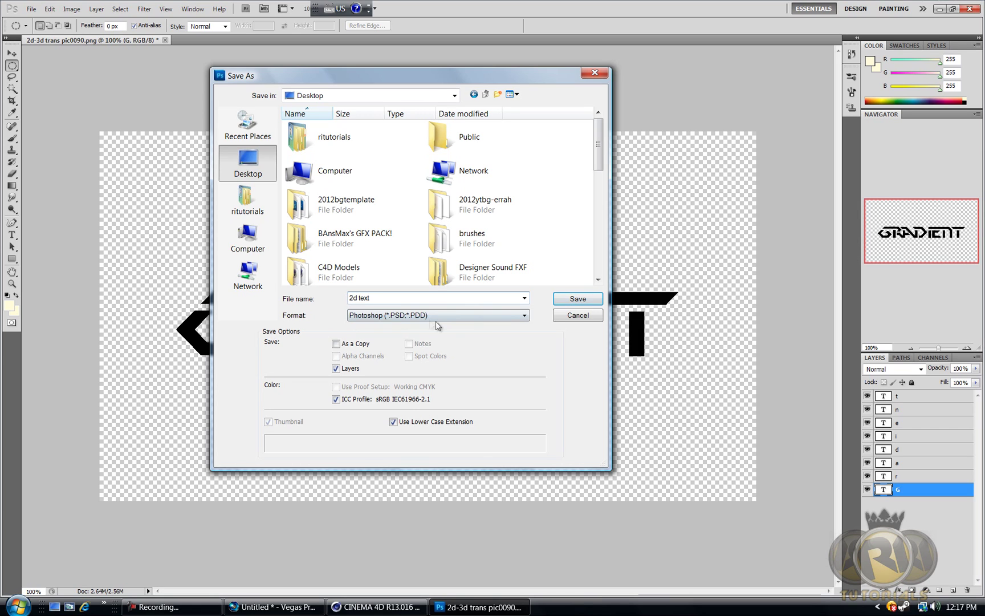
type(" tuto")
left_click(382, 315)
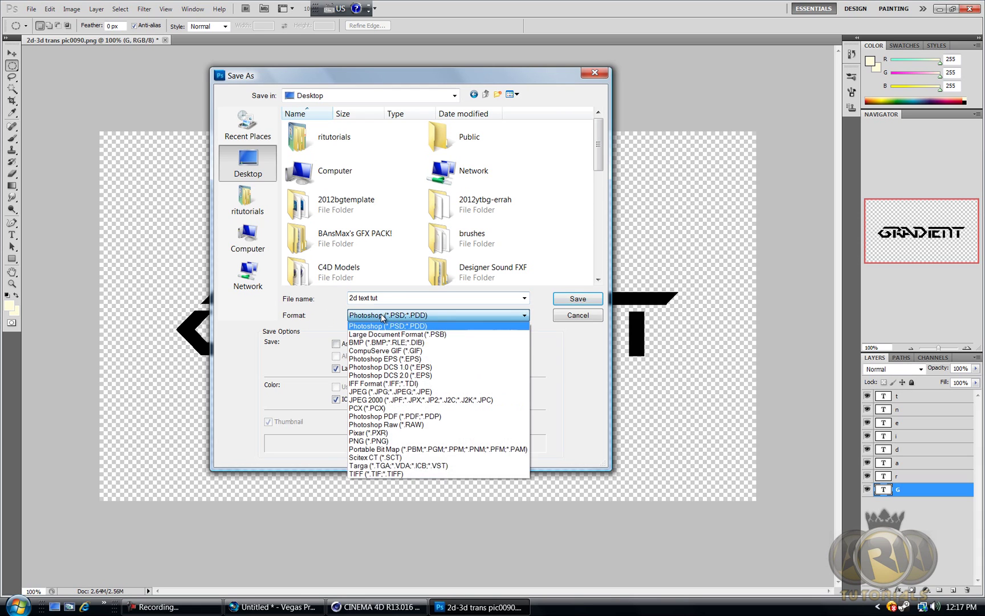
left_click(358, 441)
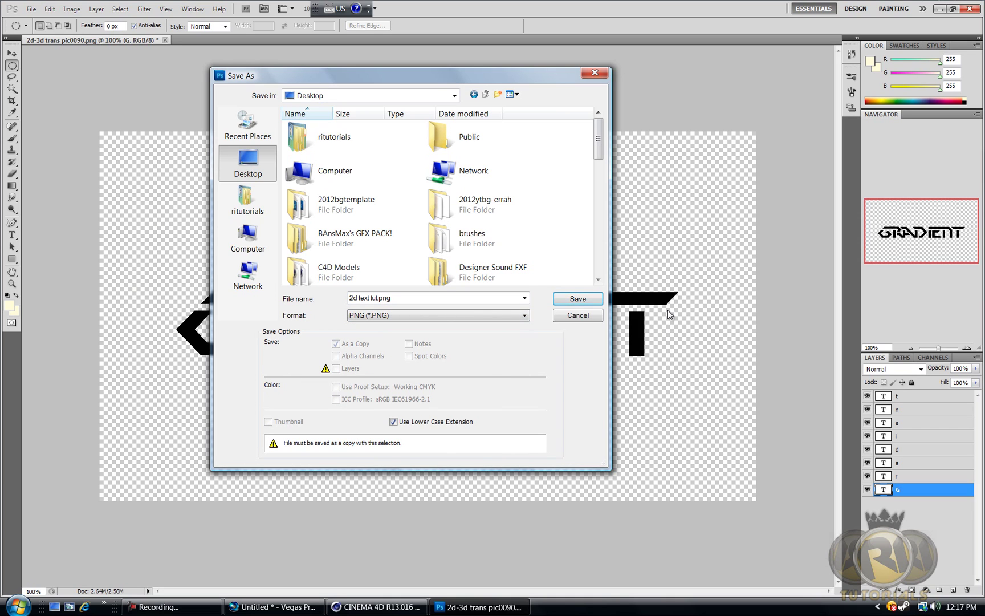
left_click(576, 301)
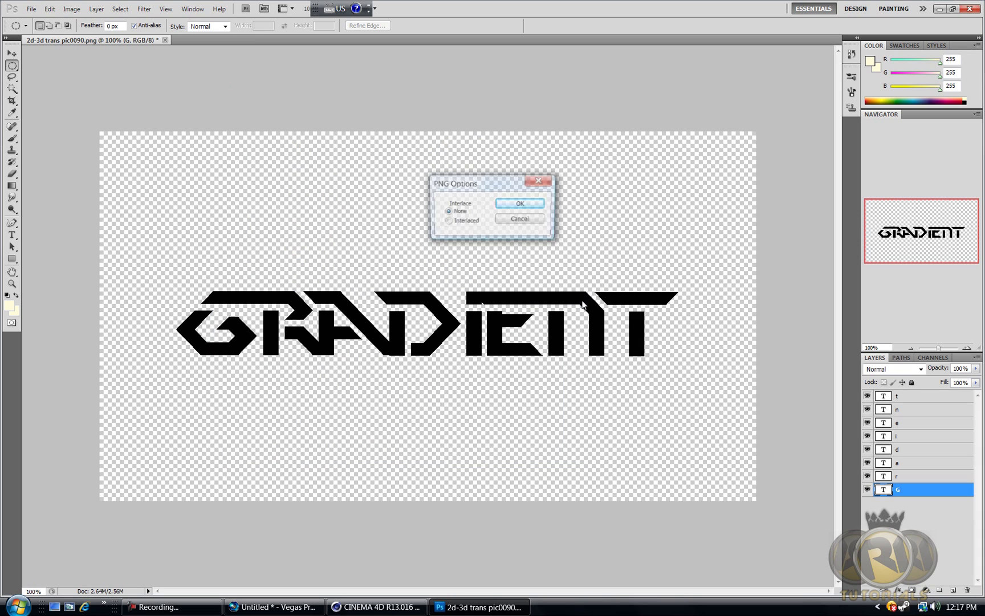
left_click(520, 205)
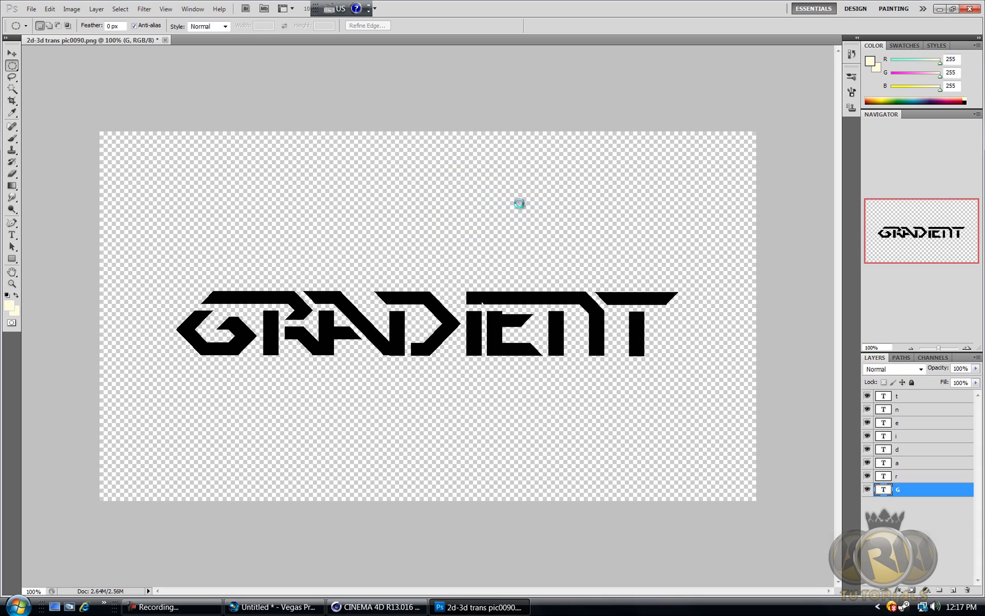
Quit Photoshop without saving the changes to 2d-3d trans pic0090.png
left_click(969, 9)
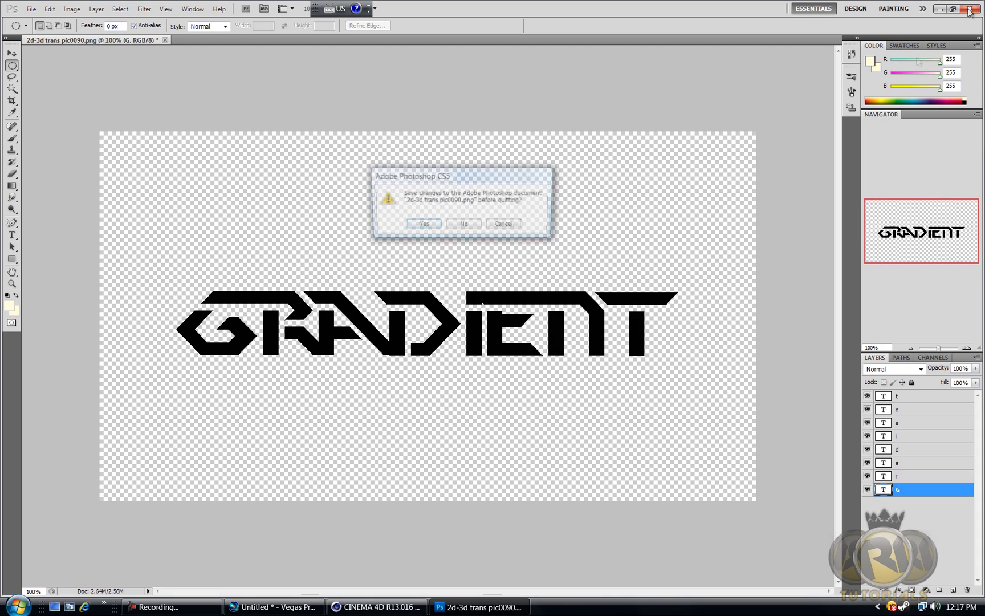
left_click(467, 226)
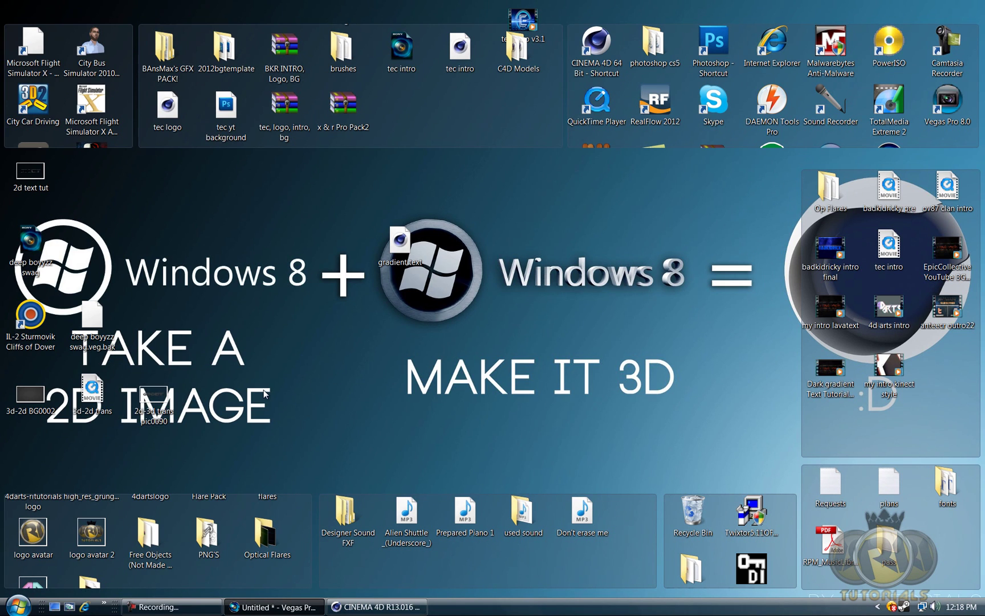
Place the "2d text tut" image beside the other intro files on the desktop and delete "2d-3d trans pic0090"
left_click_drag(37, 176, 228, 419)
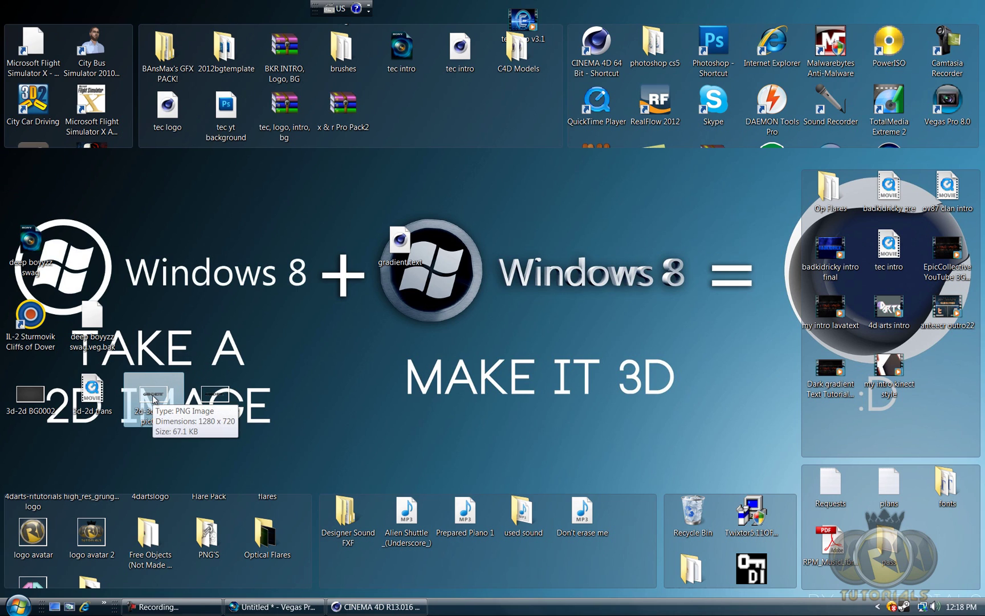
key("Delete")
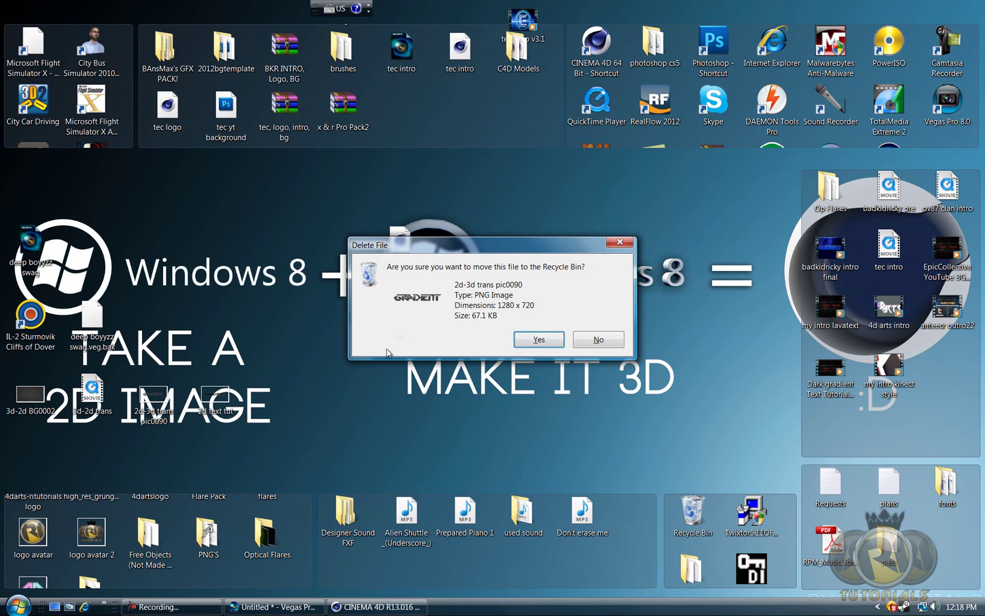
left_click(539, 339)
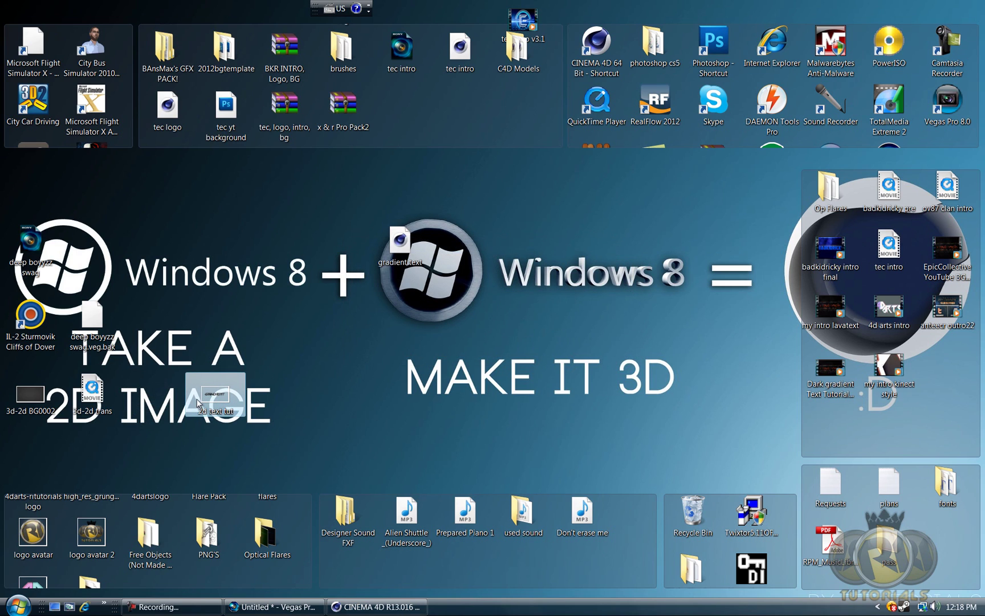
Select the 3d-2d trans, 3d-2d BG0002 and 2d text tut files on the desktop and bring them into the Vegas Pro timeline
left_click_drag(22, 401, 144, 401)
left_click_drag(270, 390, 135, 399)
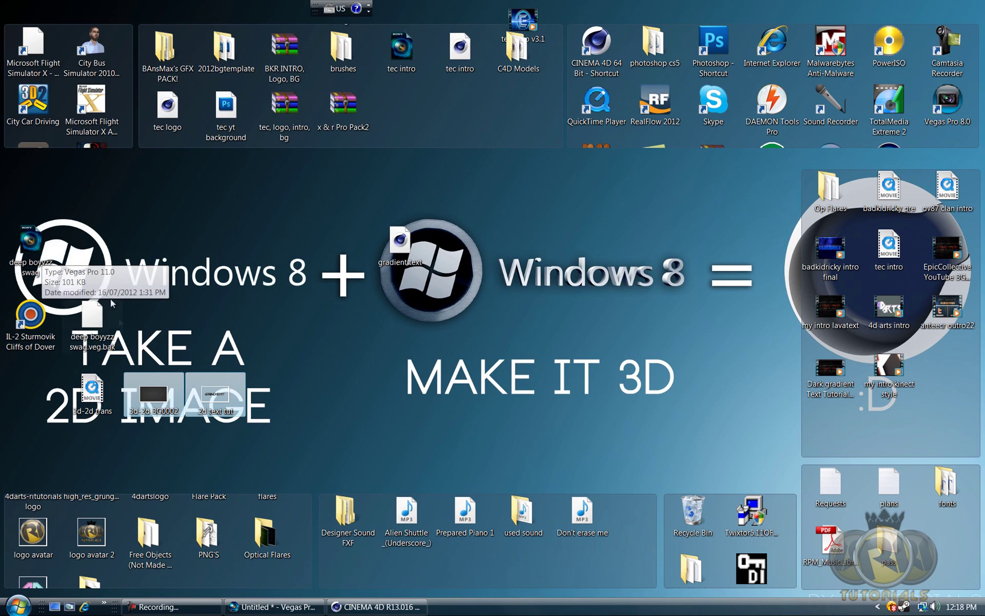
left_click_drag(311, 396, 101, 399)
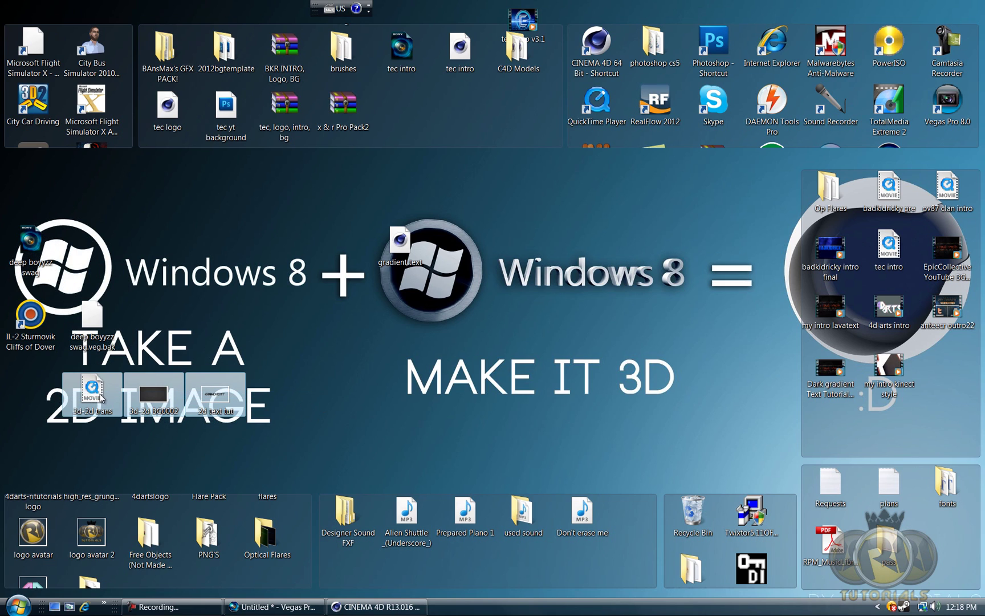
left_click(266, 605)
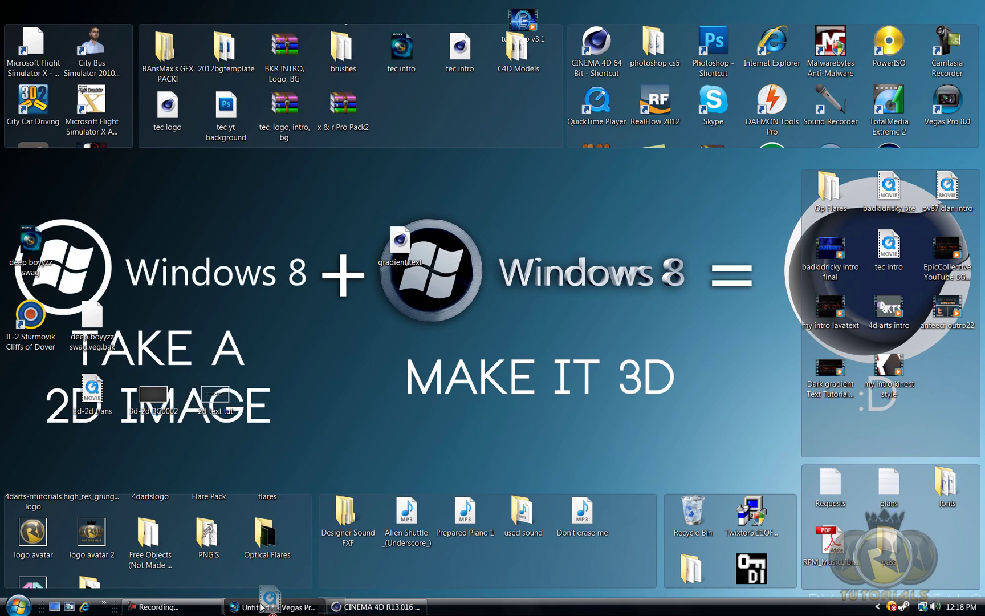
left_click_drag(264, 598, 118, 409)
Delete the duplicate transition and background clips from track 2
left_click(310, 357)
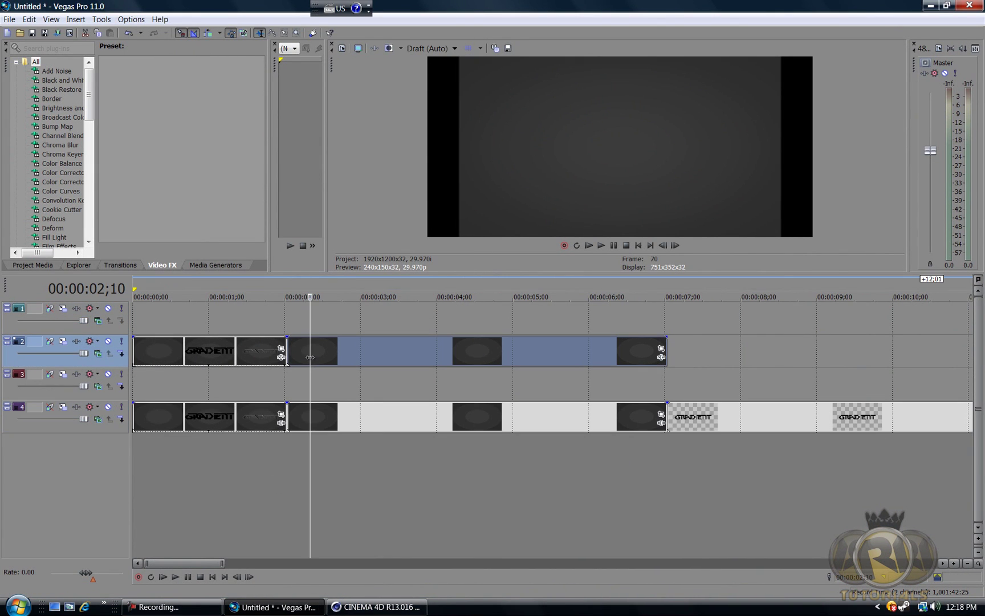
key("Delete")
left_click(196, 355)
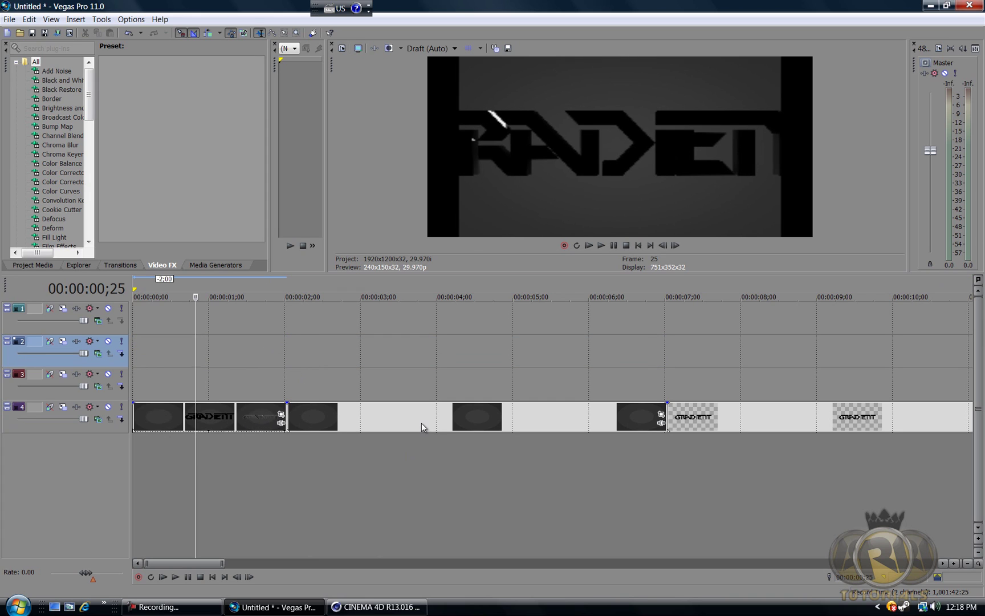
Compare frames of the 3D transition clip with the plain background clip that follows it on track 4
left_click(394, 416)
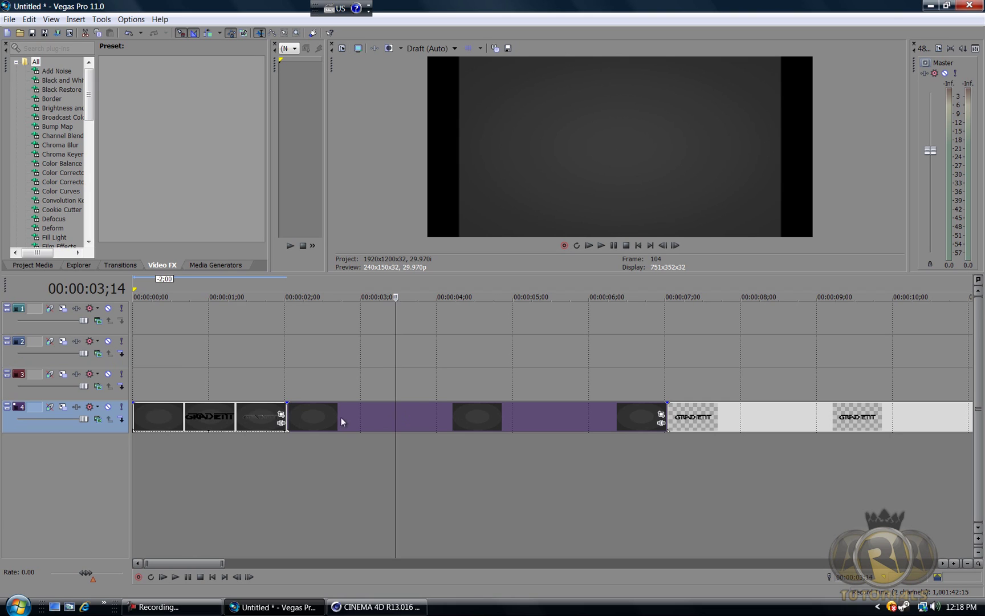
left_click(456, 377)
left_click(224, 378)
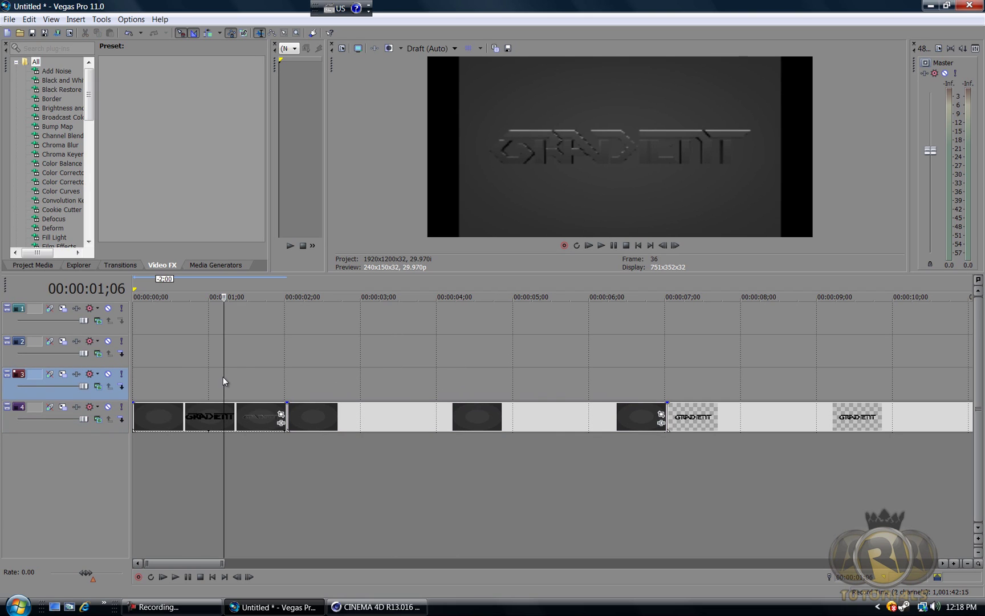
left_click(286, 365)
left_click(232, 365)
left_click(355, 365)
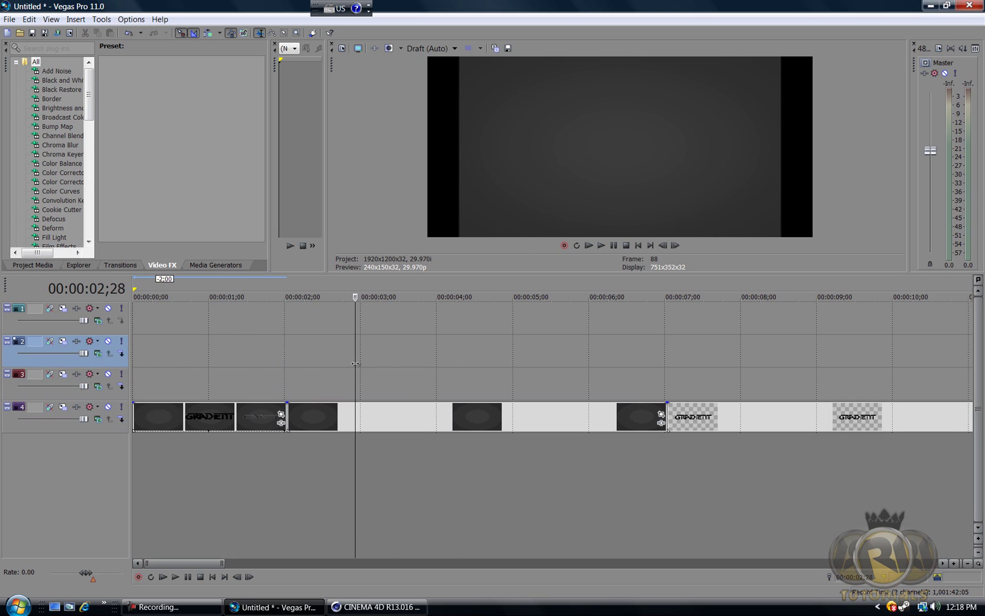
left_click(262, 363)
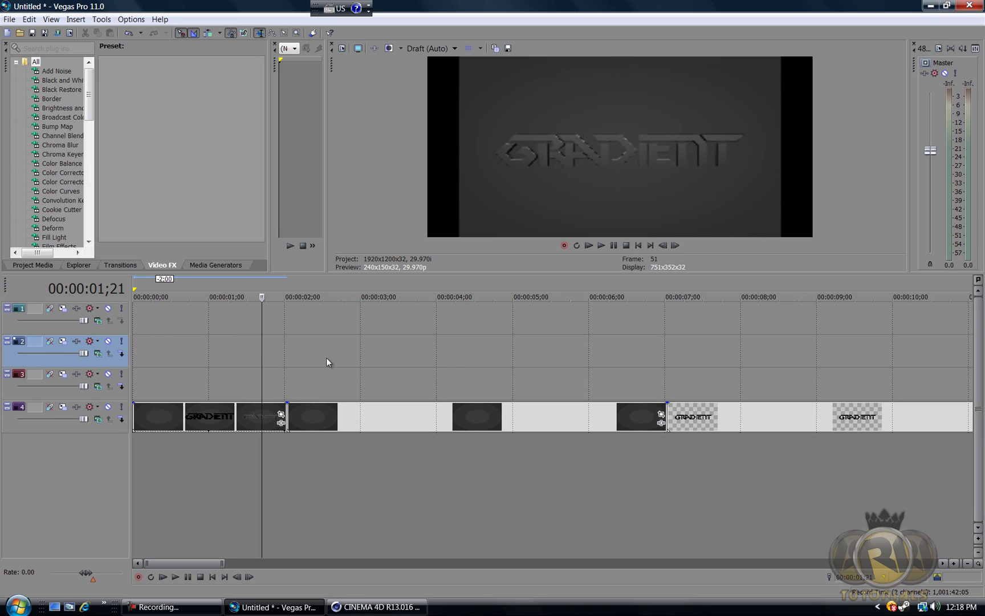
left_click(321, 376)
left_click(244, 379)
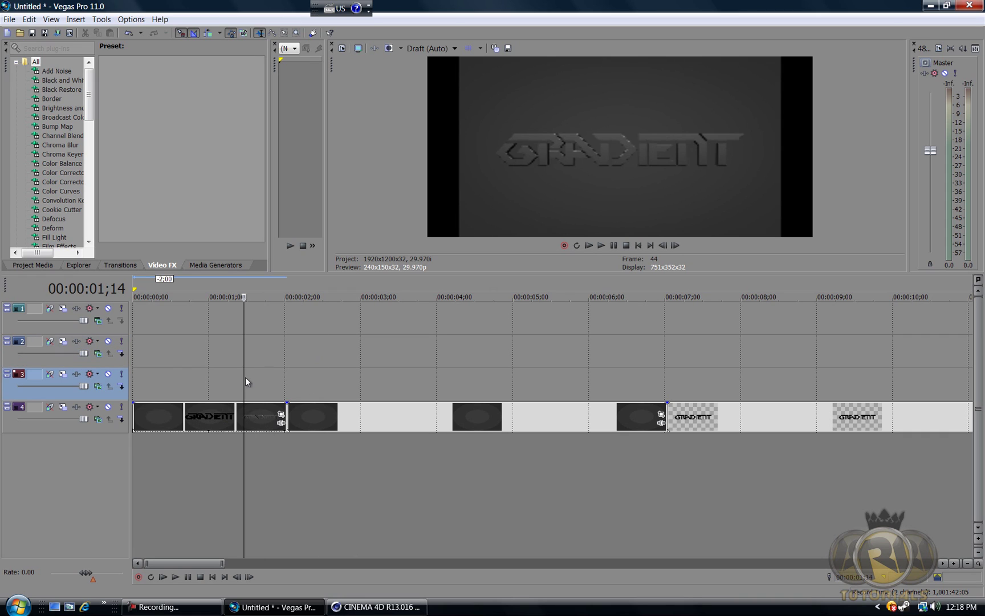
left_click(365, 359)
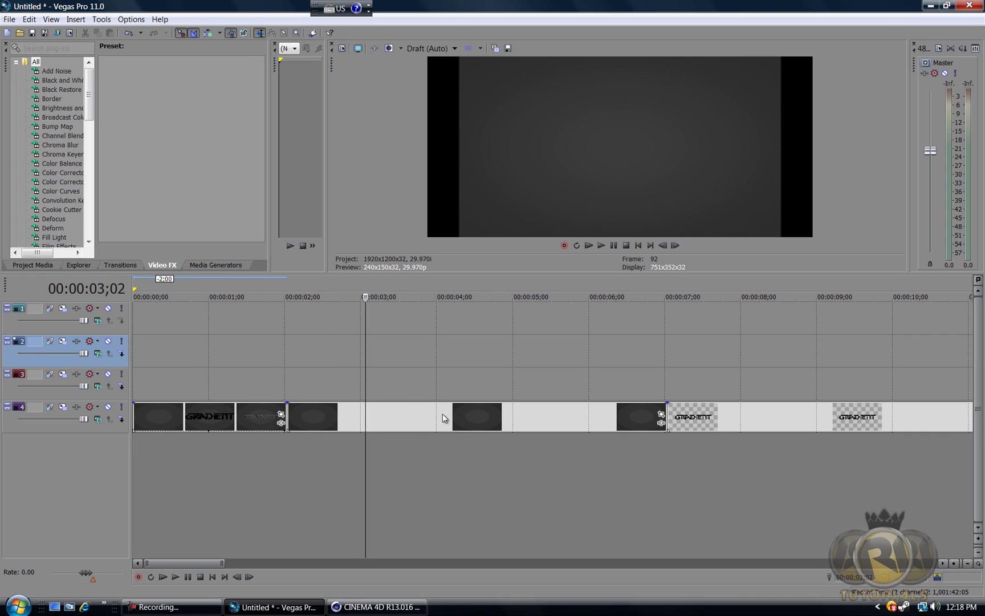
Move the flat GRADIENT text clip onto track 3, directly above the background clip, starting where the 3D transition clip ends
left_click(421, 425)
left_click_drag(422, 422, 368, 379)
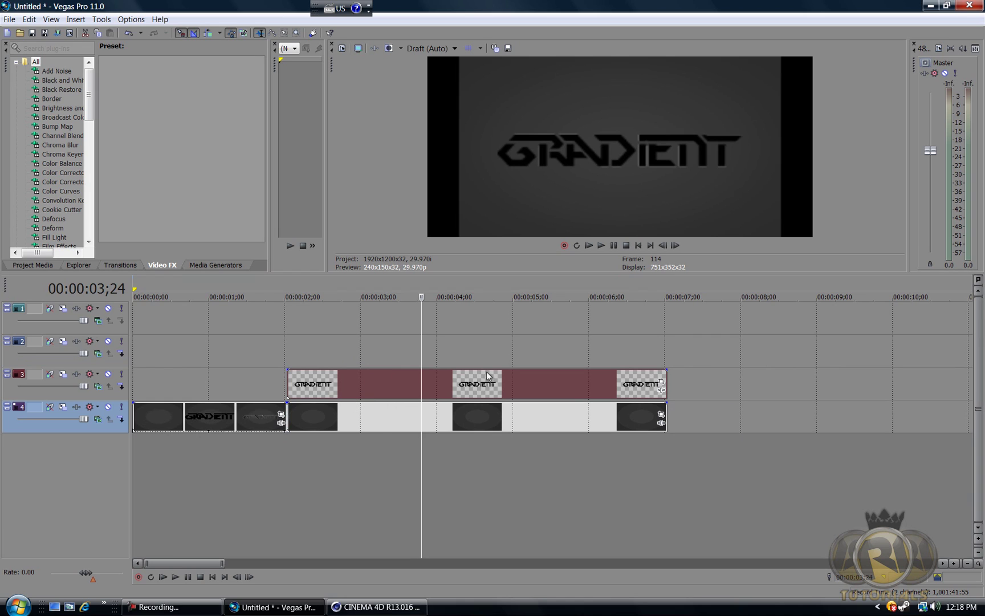
left_click(485, 349)
left_click(550, 347)
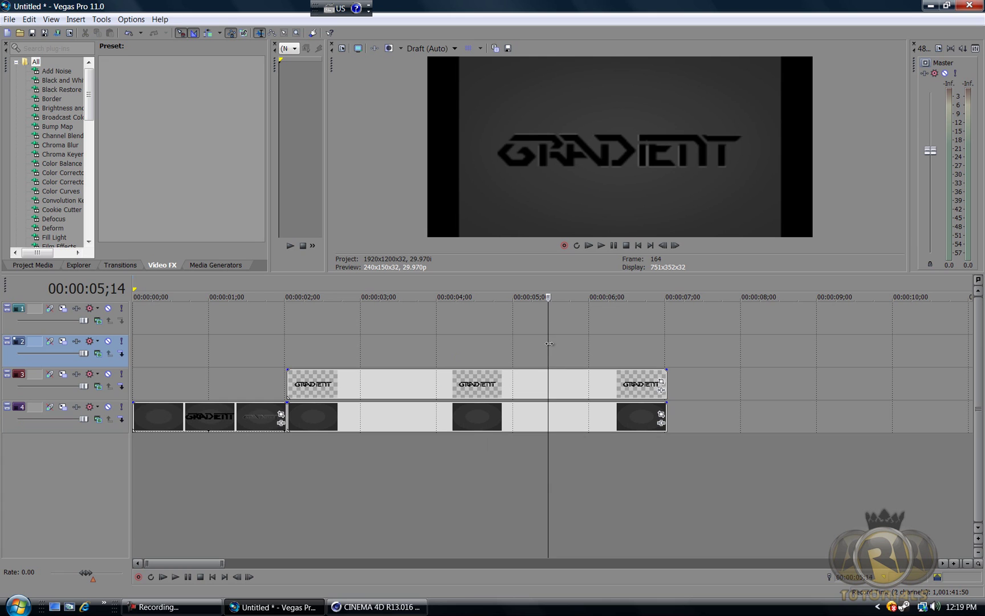
left_click(438, 372)
scroll(438, 372, "up", 3)
scroll(439, 372, "down", 2)
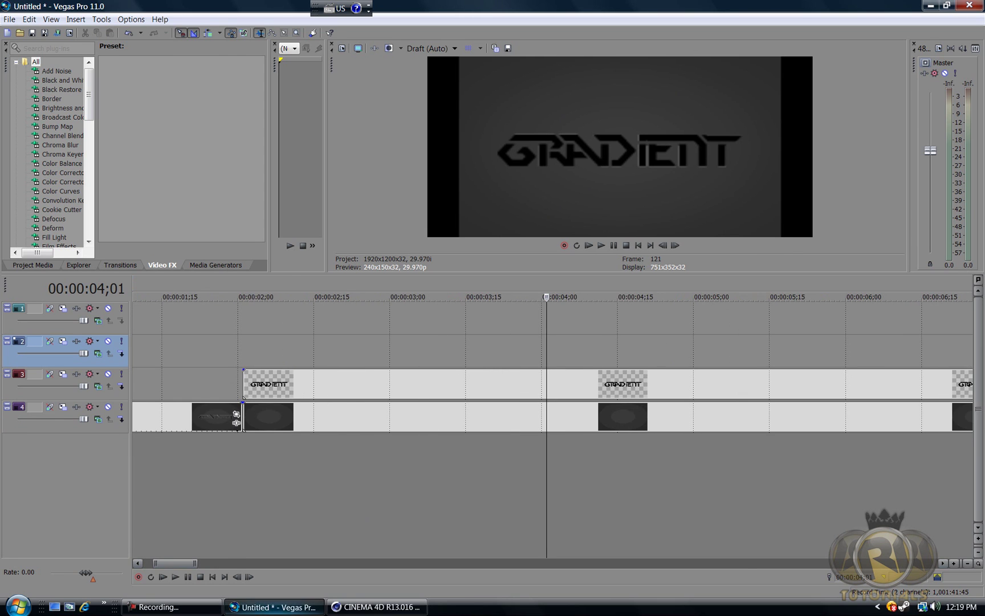
View the 2d text tut image from the desktop, check the text scene in CINEMA 4D, and return to Vegas Pro
key("super+d")
double_click(222, 406)
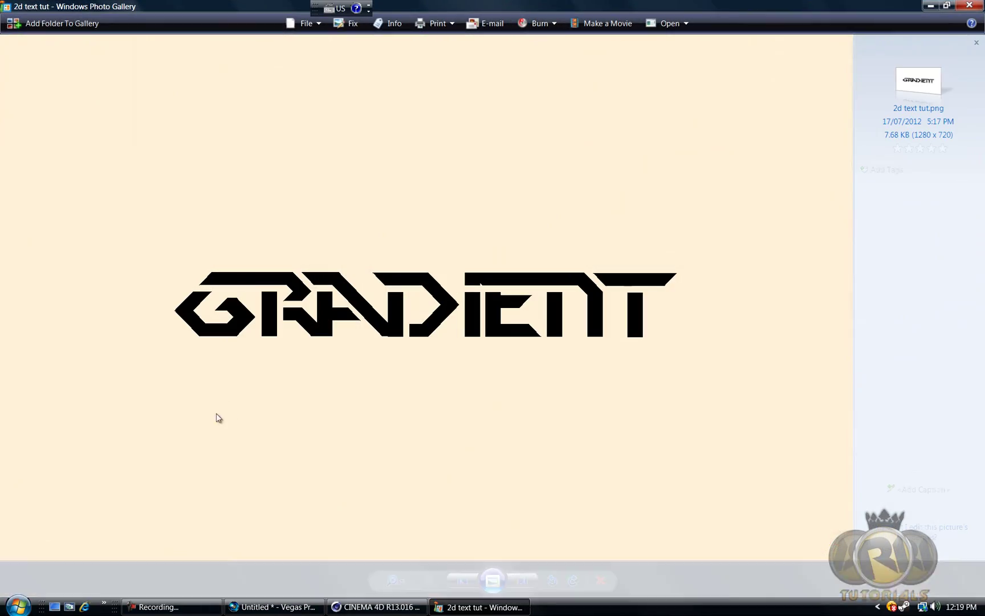
left_click(970, 5)
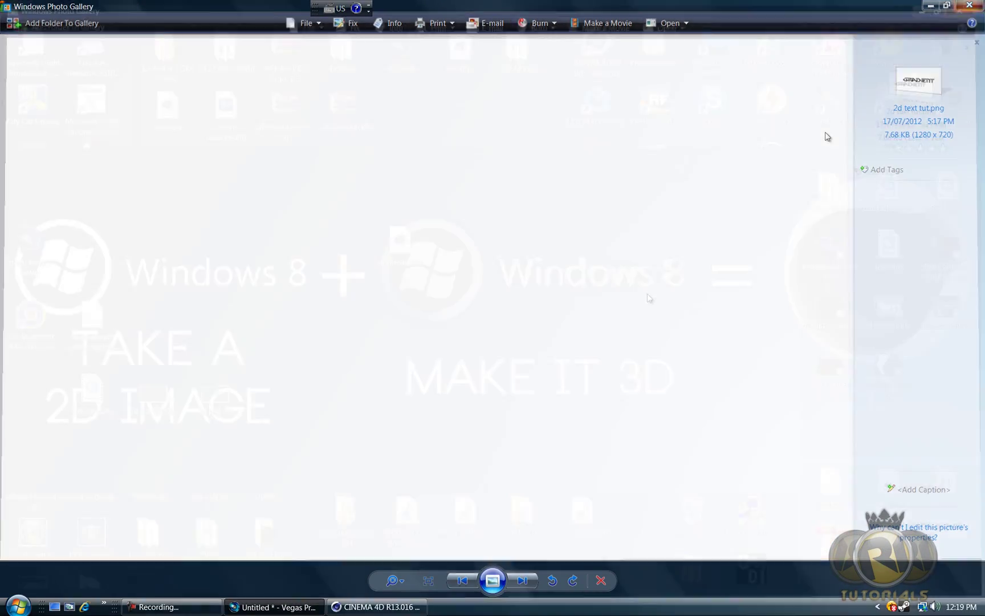
left_click(378, 608)
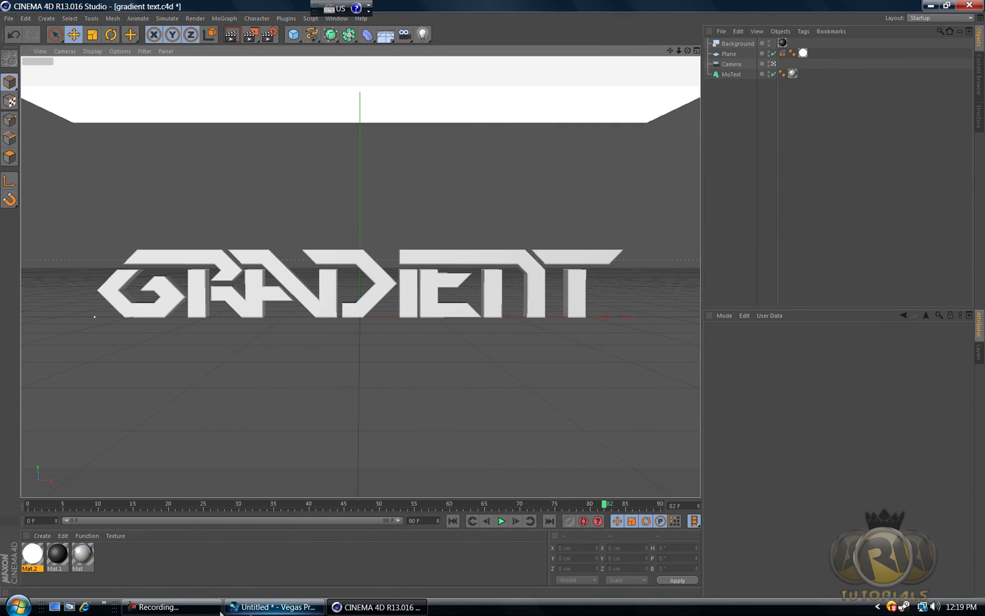
left_click(274, 606)
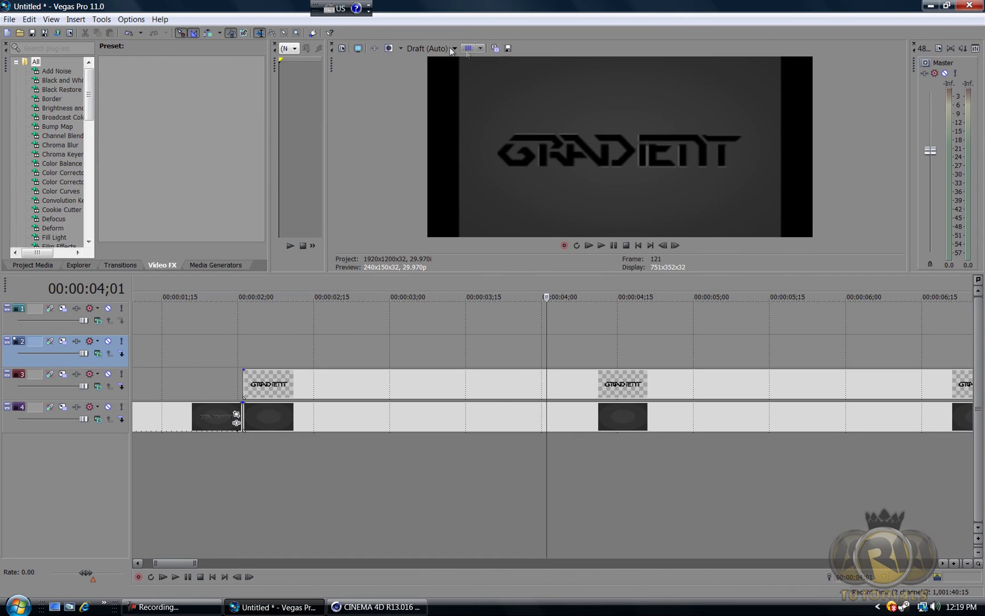
Set the video preview quality to Best (Auto) and enlarge the preview area slightly
left_click(433, 49)
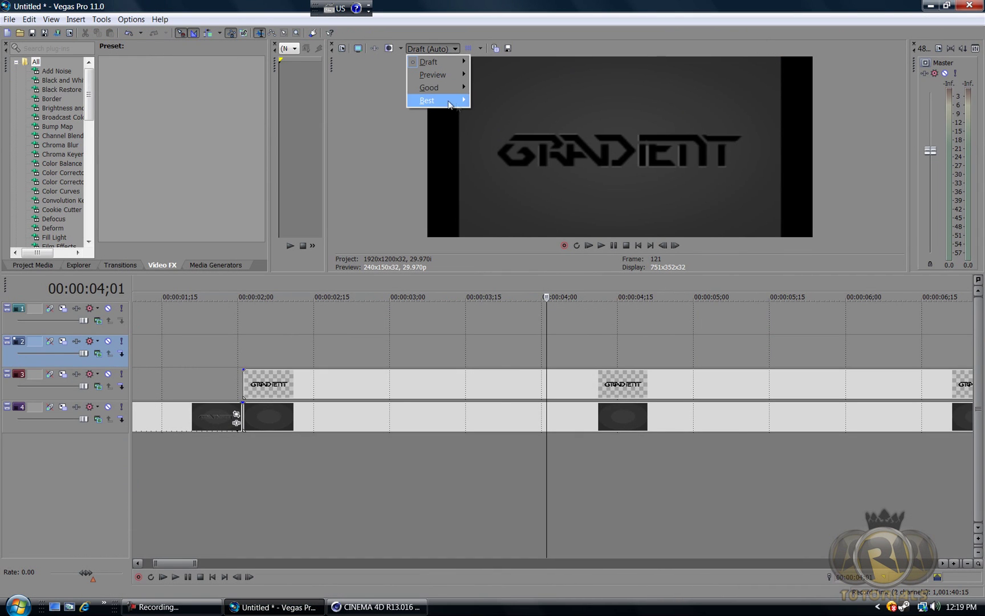
left_click(484, 101)
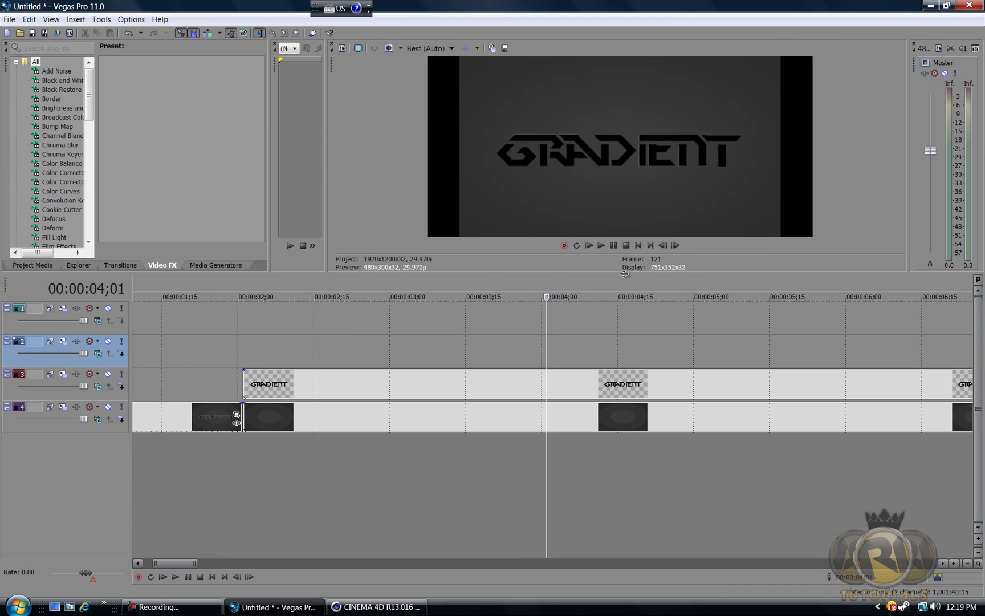
left_click(676, 341)
left_click(459, 308)
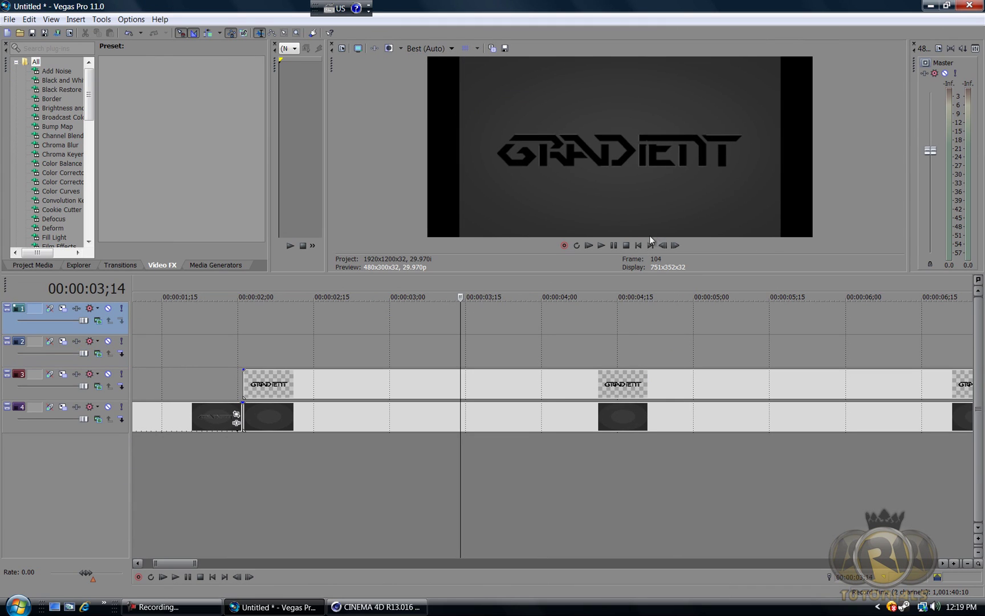
mouse_move(529, 272)
left_mouse_down()
mouse_move(533, 439)
mouse_move(526, 272)
mouse_move(526, 292)
left_mouse_up()
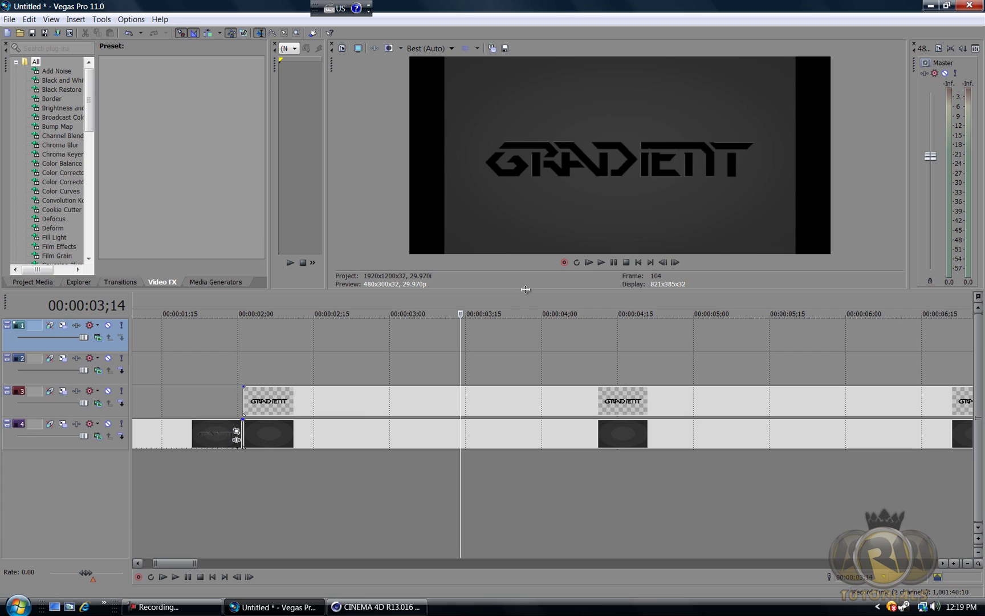
Compare the 3D text frames in the transition clip with the flat text clip for position and size
left_click(363, 360)
scroll(366, 360, "down", 3)
scroll(369, 359, "down", 2)
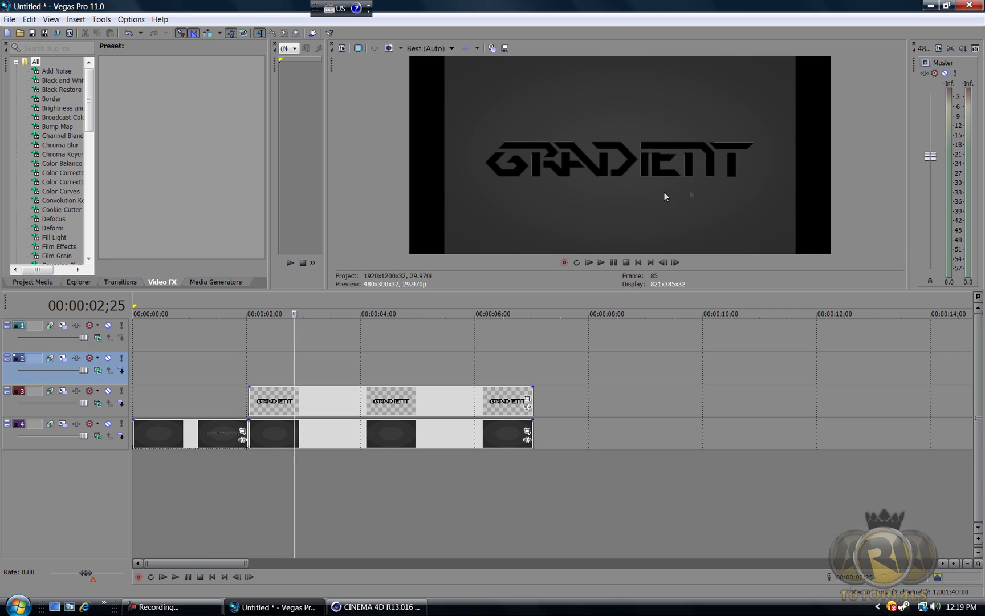
left_click(363, 355)
left_click(217, 364)
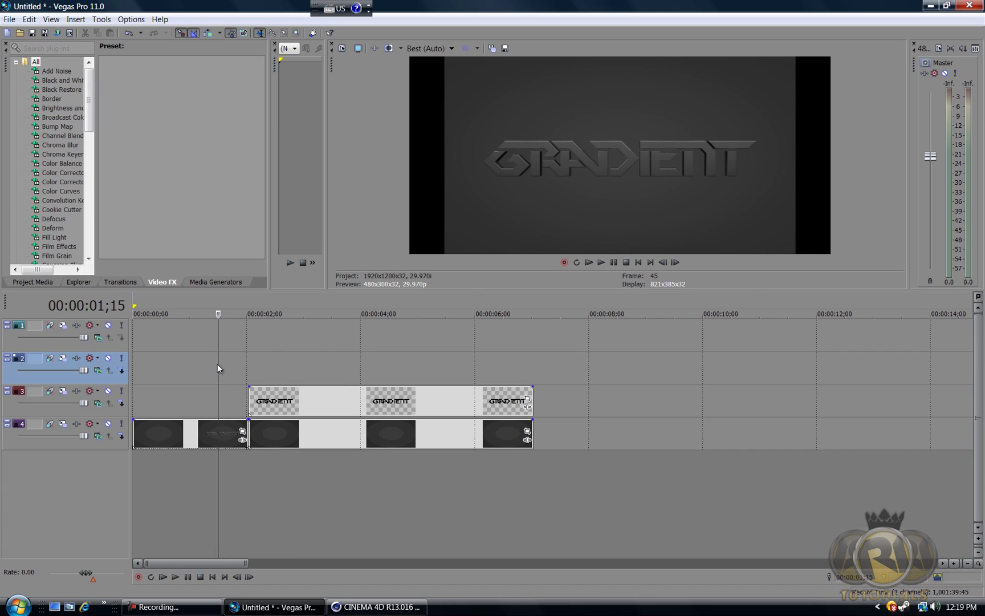
left_click(310, 352)
left_click(207, 351)
left_click(334, 361)
left_click(197, 348)
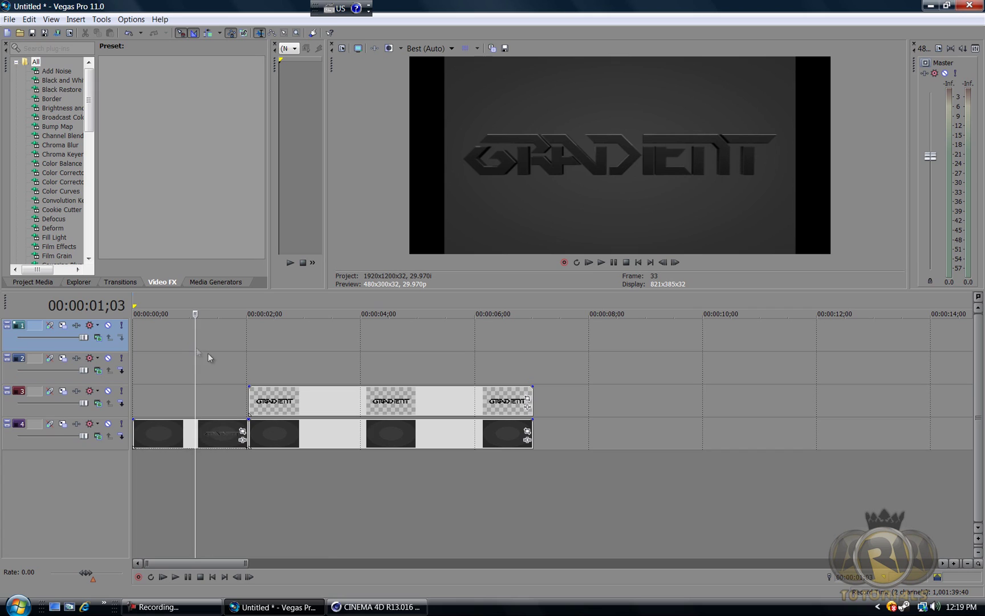
left_click(293, 367)
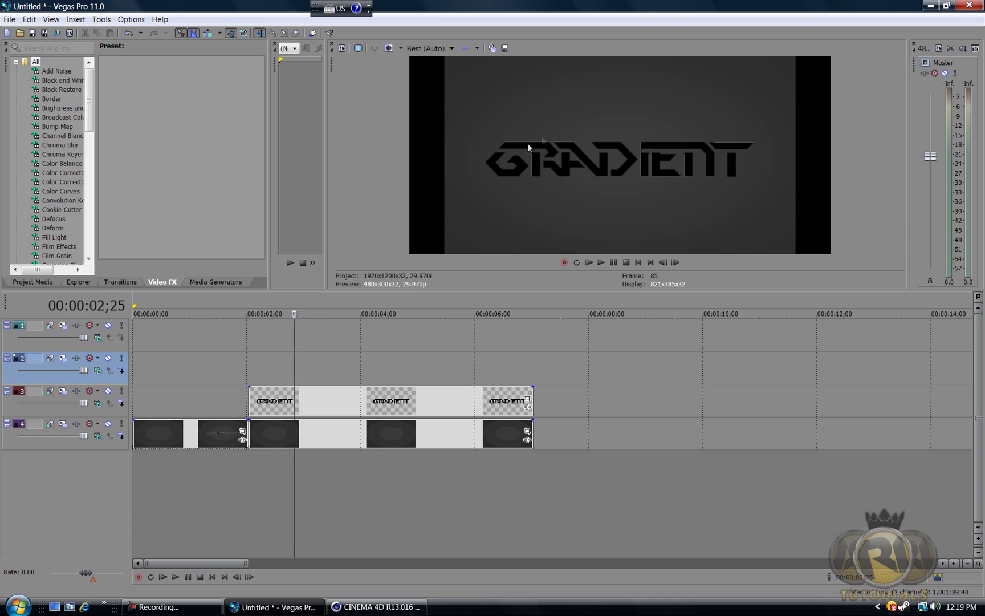
left_click(200, 343)
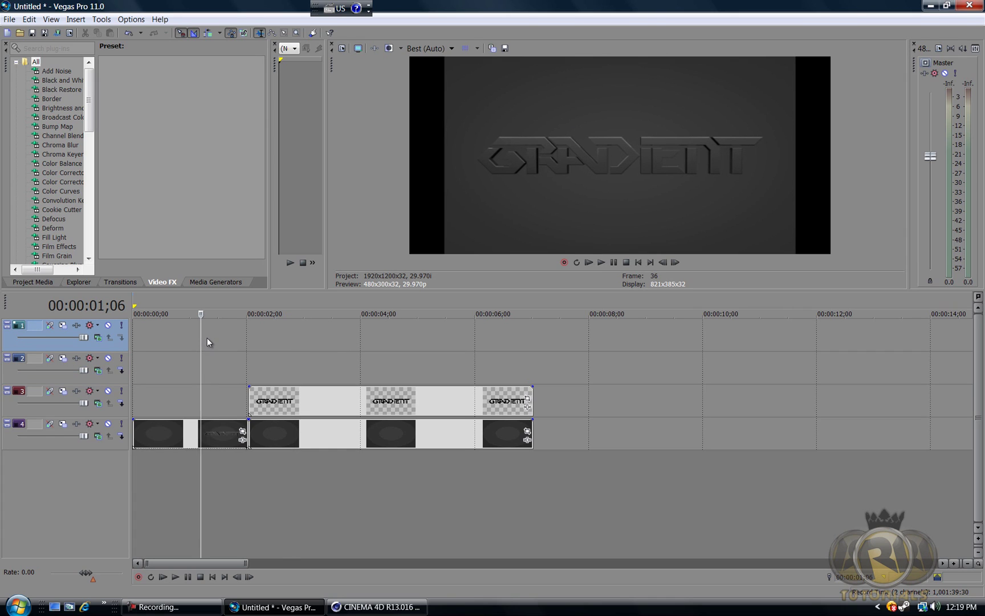
Shift the flat text clip on track 3 three frames earlier so it overlaps the end of the 3D transition clip
left_click_drag(267, 402, 325, 403)
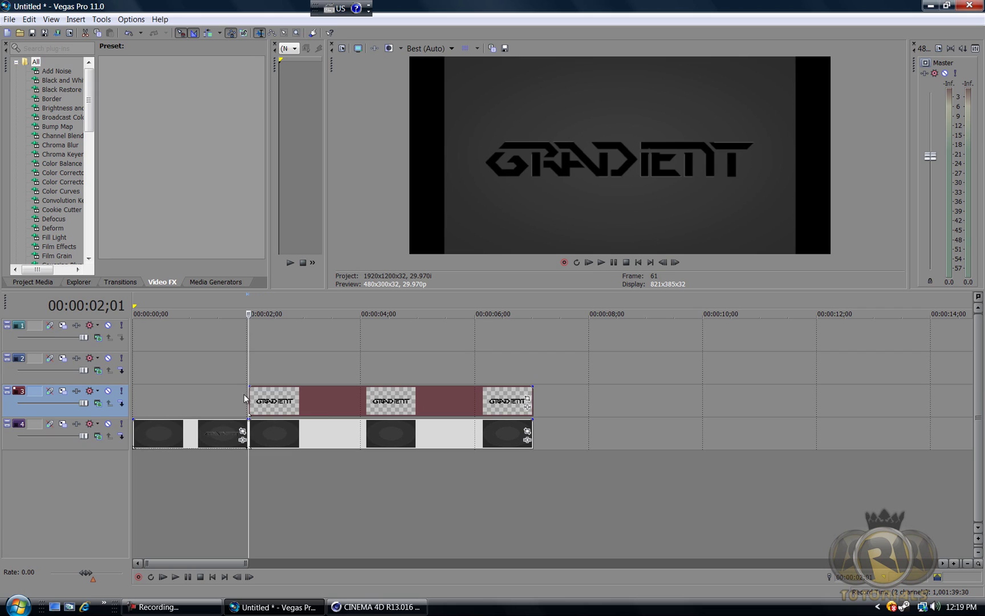
left_click(235, 390)
left_click(265, 431)
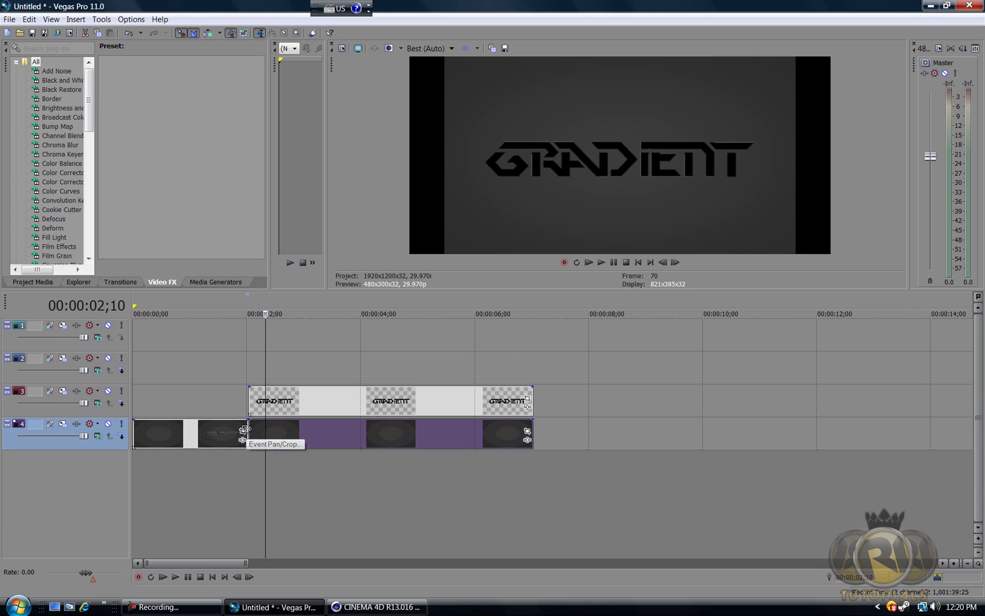
left_click(247, 433)
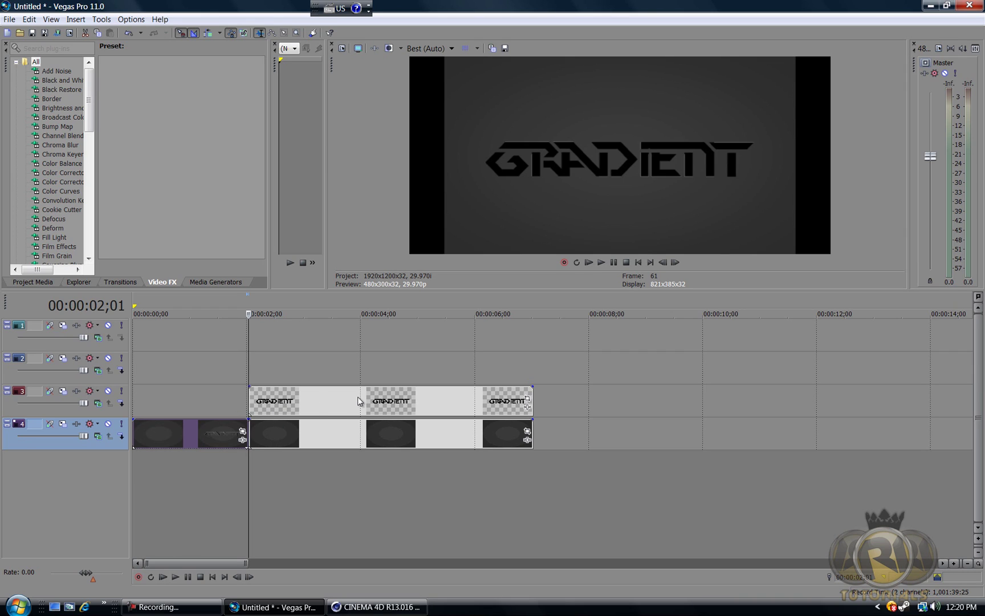
left_click_drag(319, 402, 313, 403)
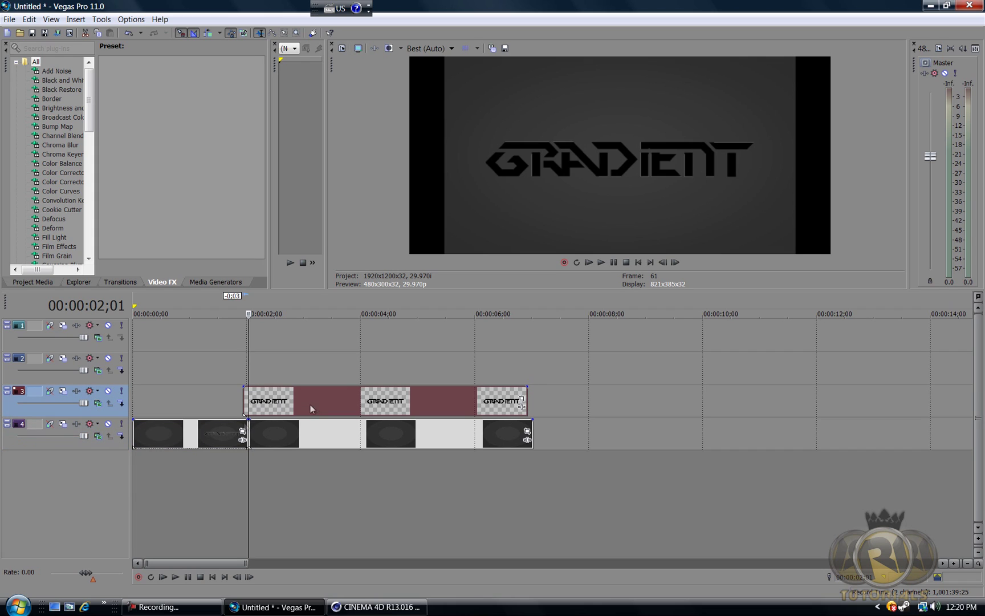
left_click(231, 431)
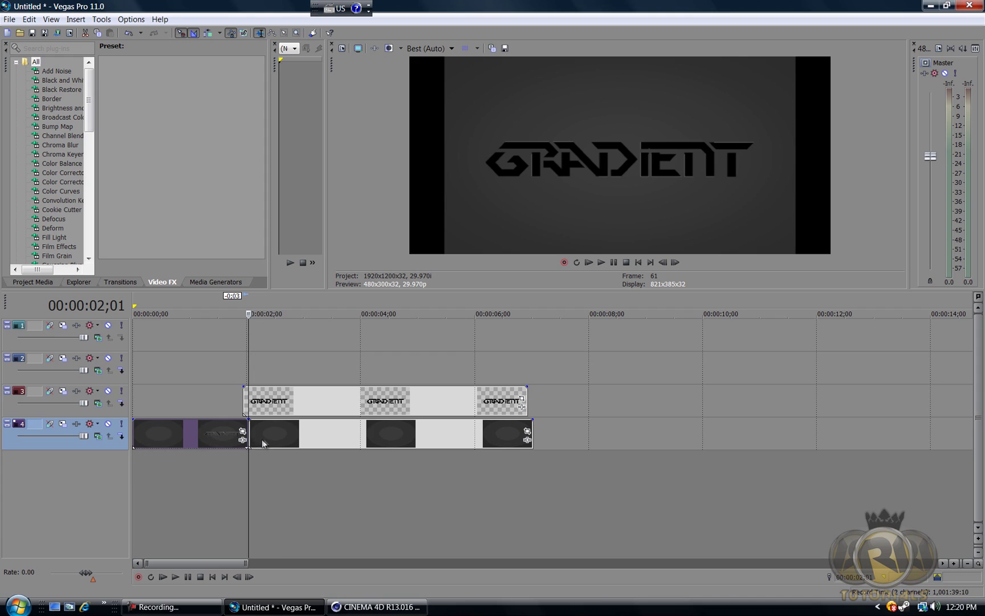
mouse_move(285, 431)
left_mouse_down()
mouse_move(311, 432)
mouse_move(285, 434)
left_mouse_up()
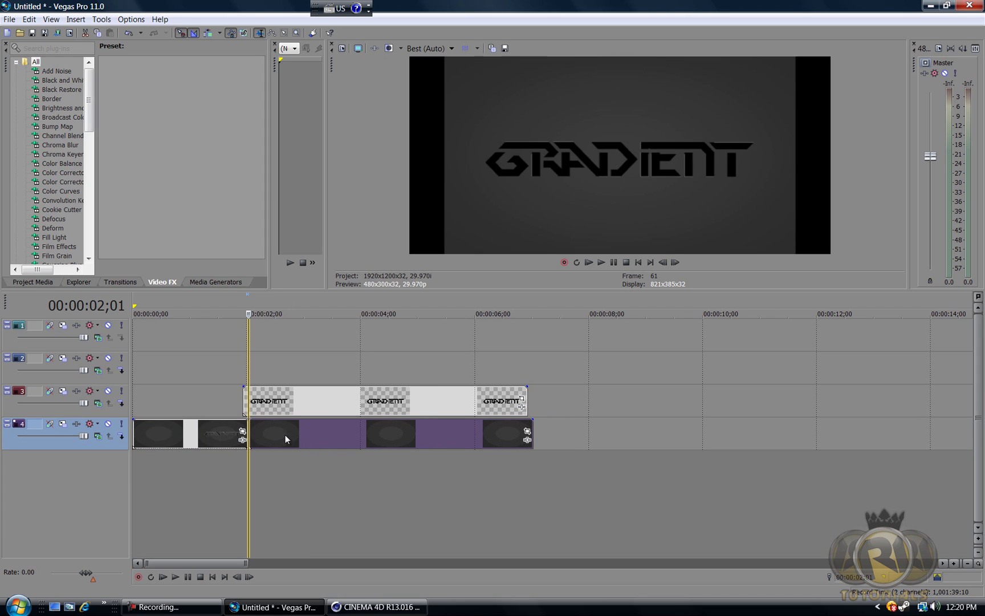
left_click(222, 434)
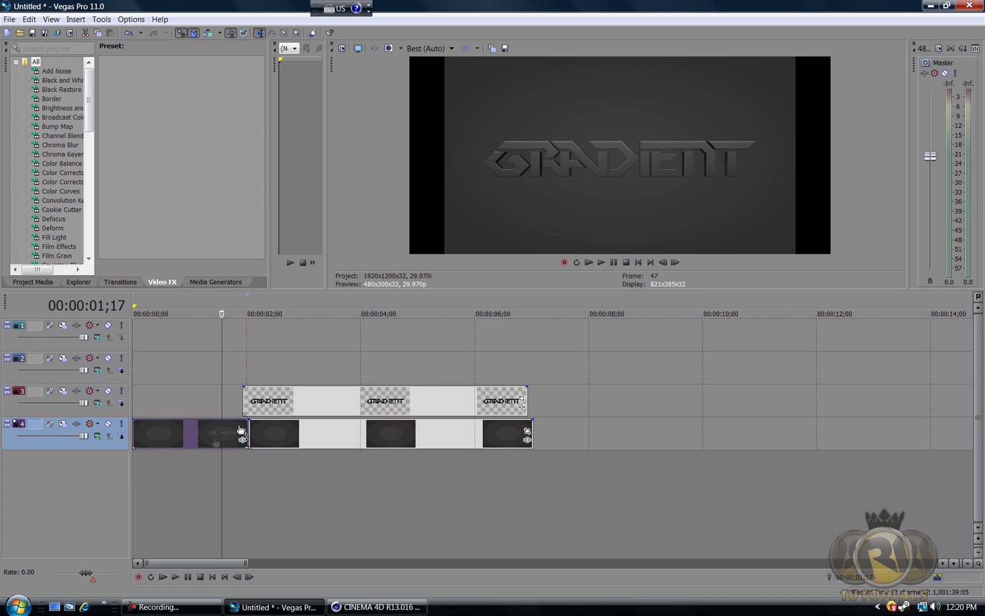
left_click(250, 403)
left_click(250, 403)
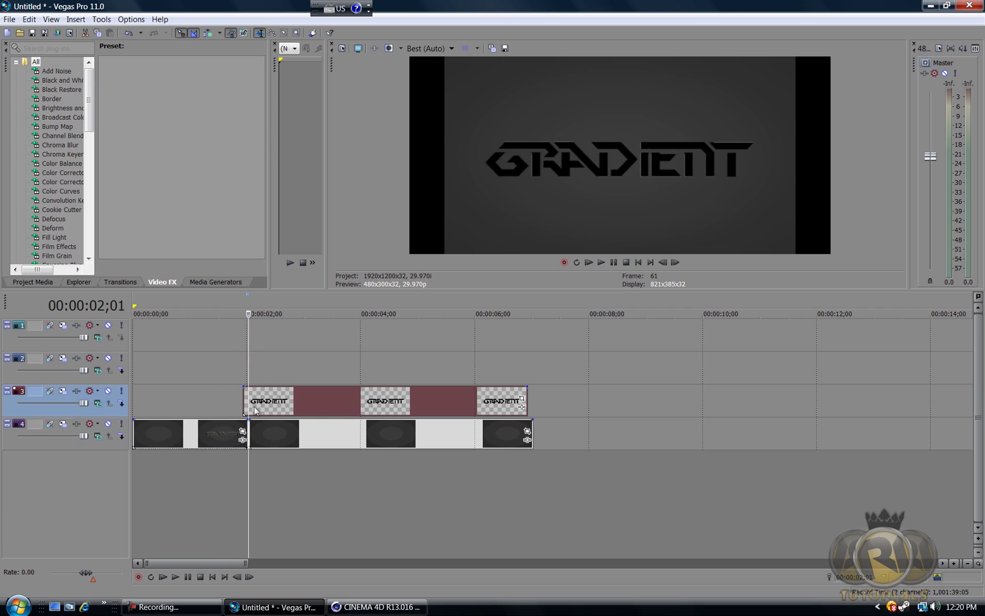
Move the background clip from track 4 onto a new track 5, and shift the flat text clip three frames later on track 3
left_click(296, 429)
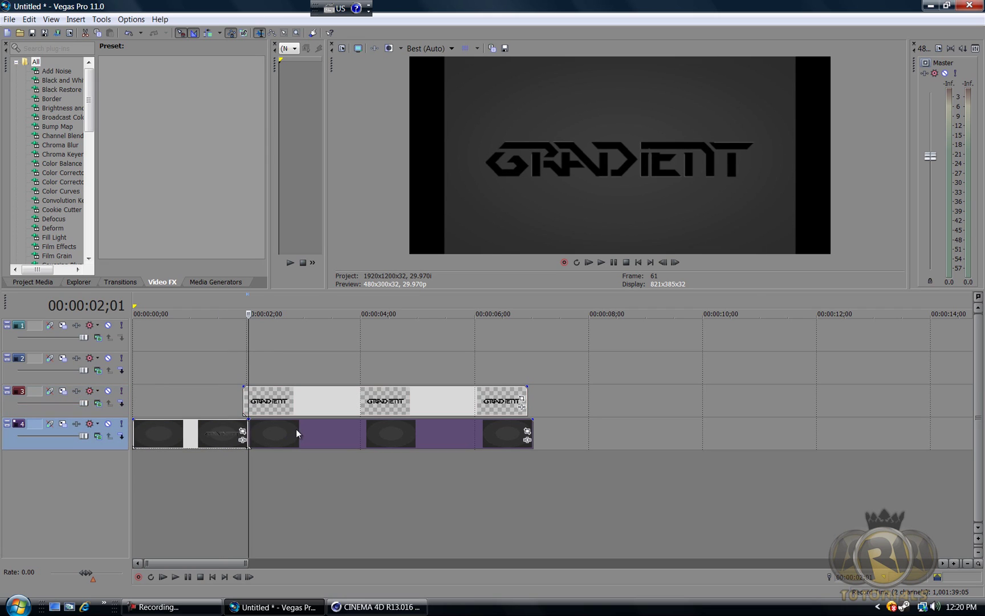
left_click_drag(292, 459, 293, 469)
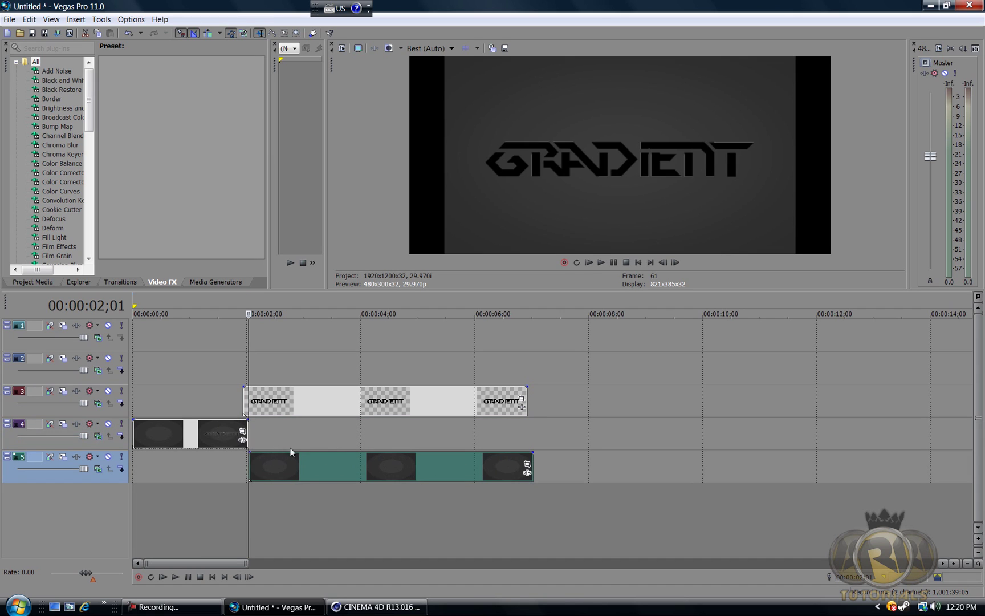
left_click(203, 433)
left_click(354, 465)
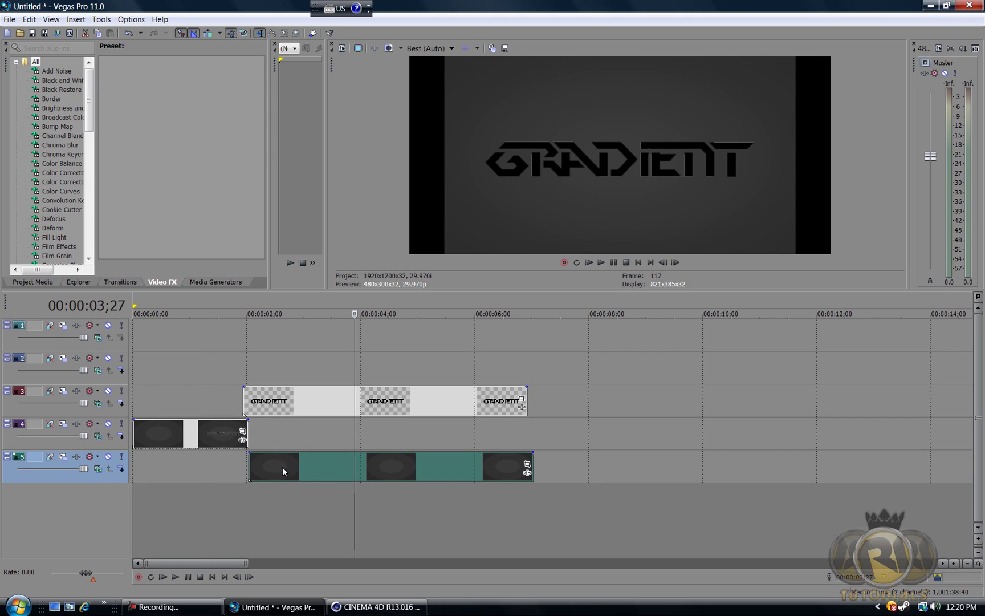
left_click(207, 436)
left_click_drag(242, 400, 246, 399)
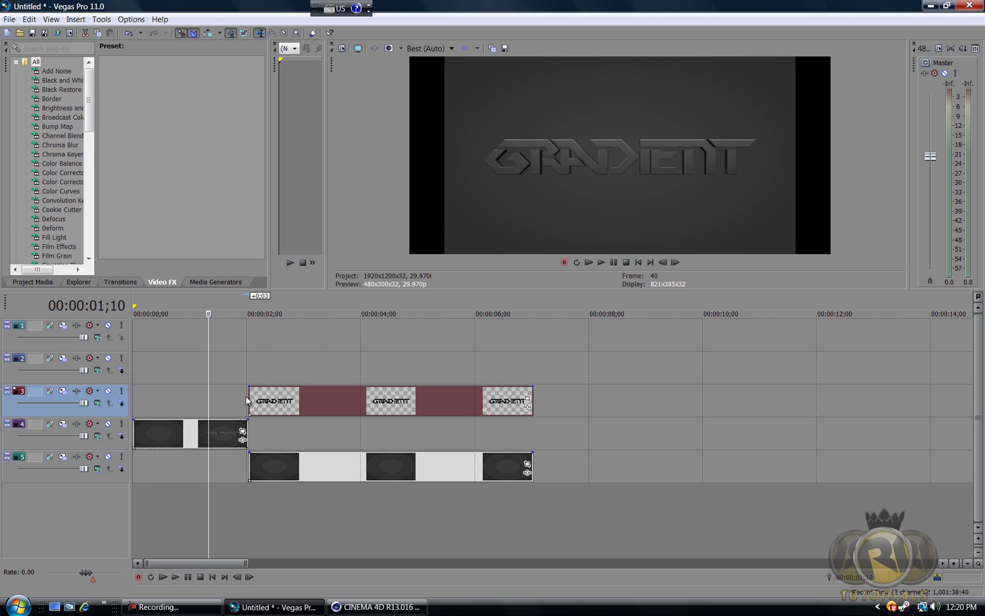
left_click(245, 429)
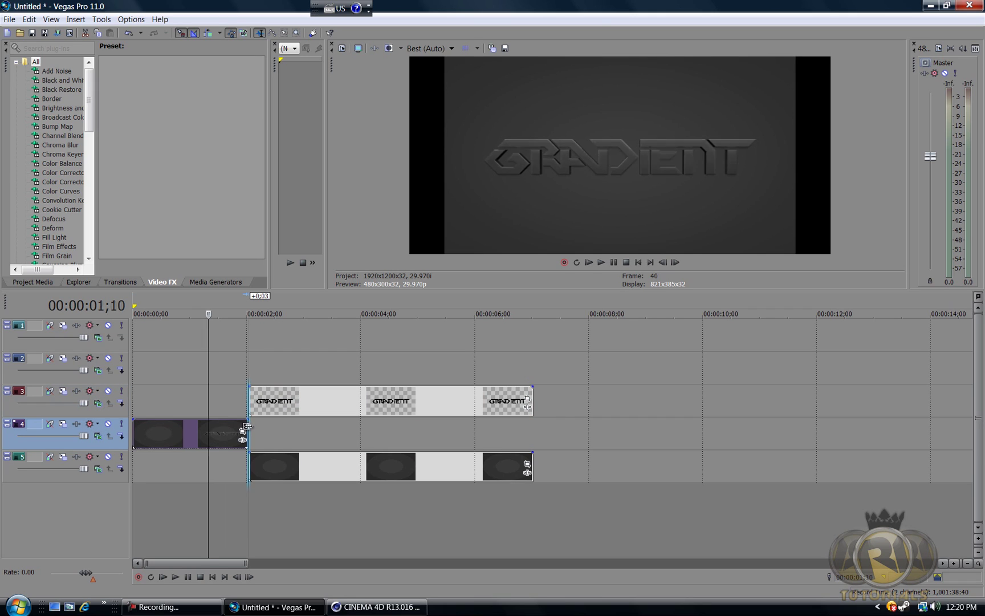
Apply the Dissolve transition preset Fade Through Transparent to the end of the 3D text clip on track 4
left_click(120, 282)
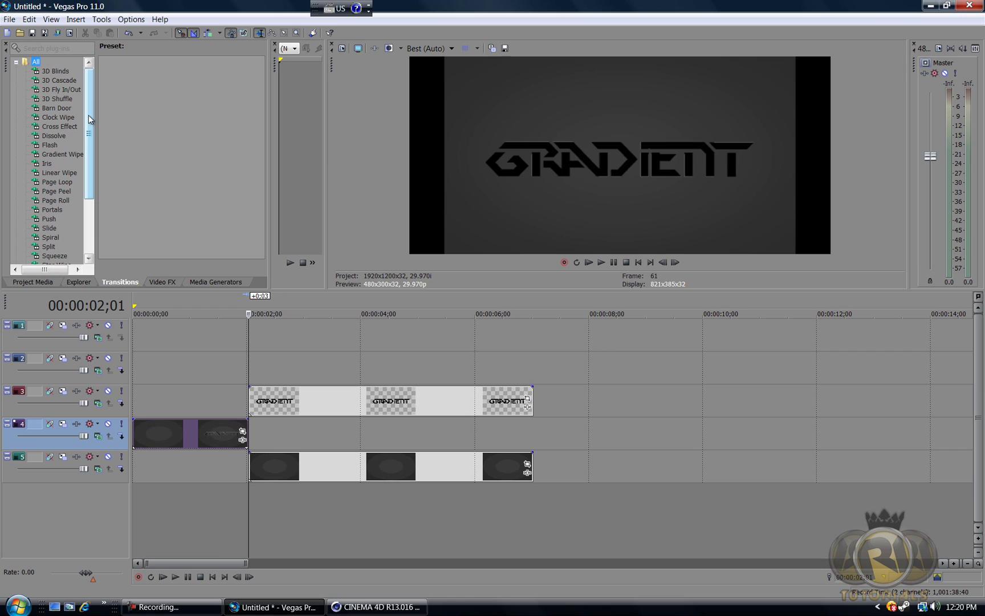
scroll(85, 119, "down", 1)
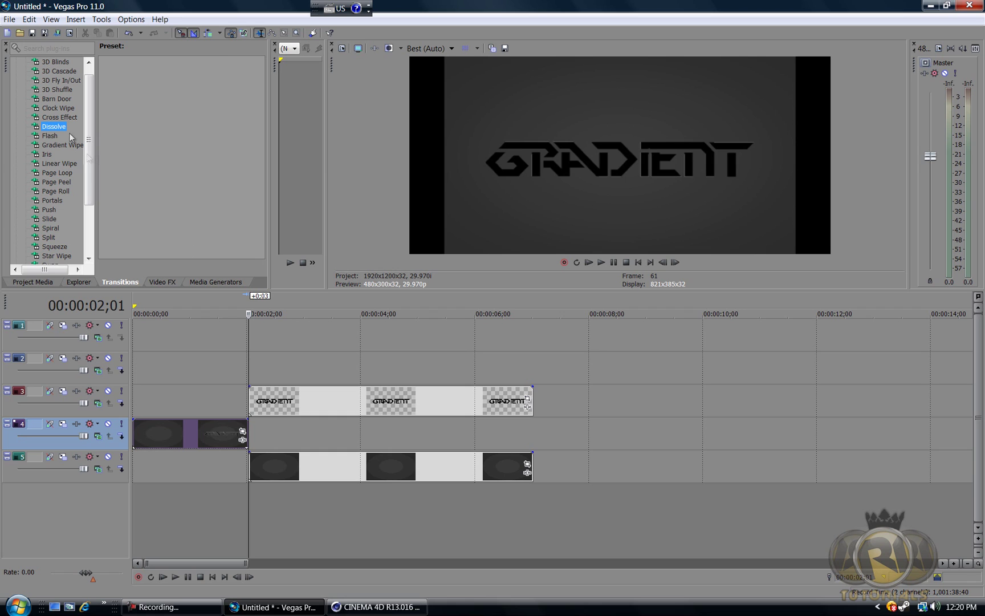
scroll(258, 95, "down", 1)
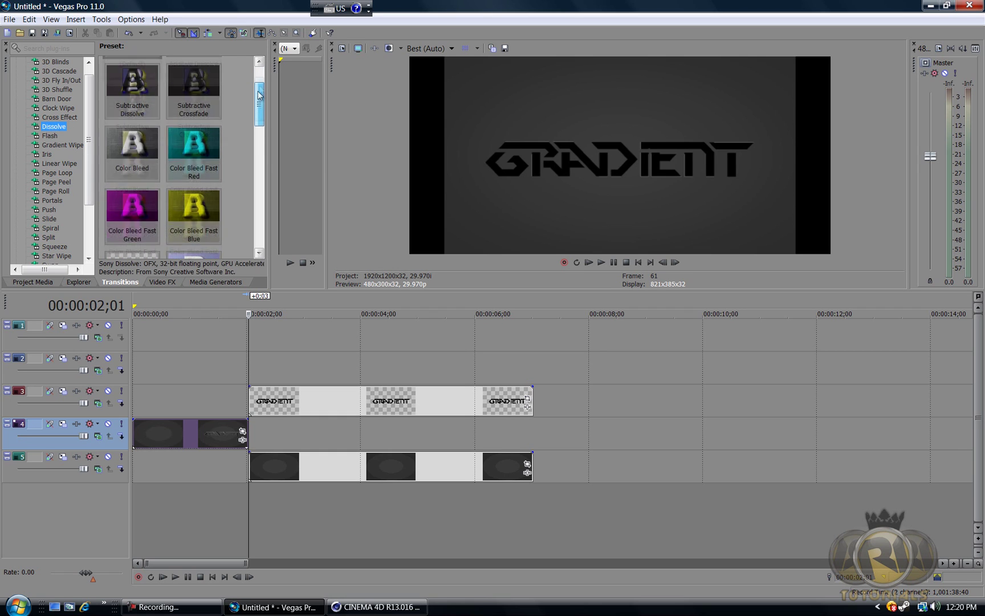
left_click_drag(258, 95, 256, 186)
mouse_move(199, 146)
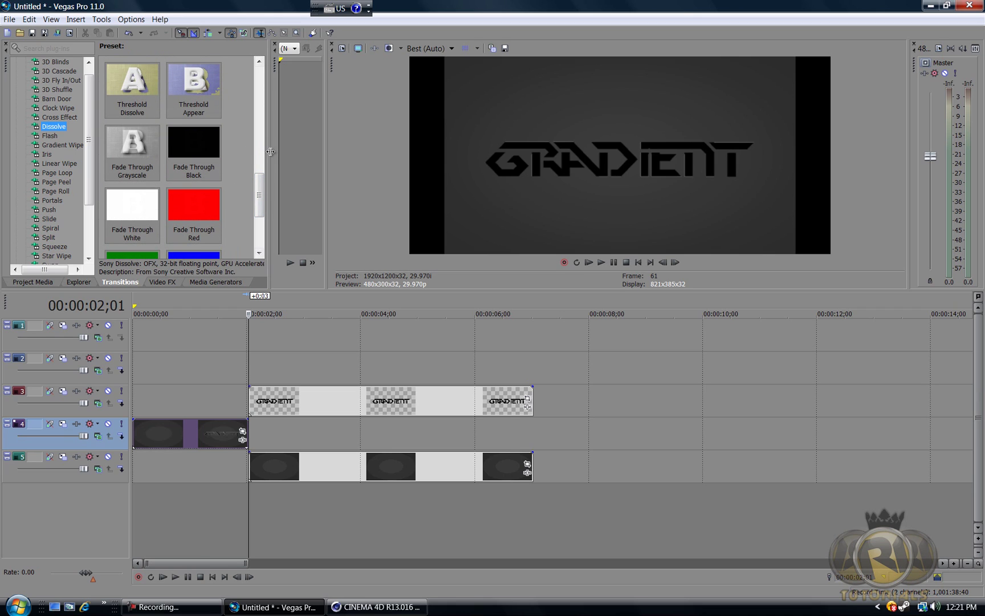
left_click_drag(261, 210, 258, 236)
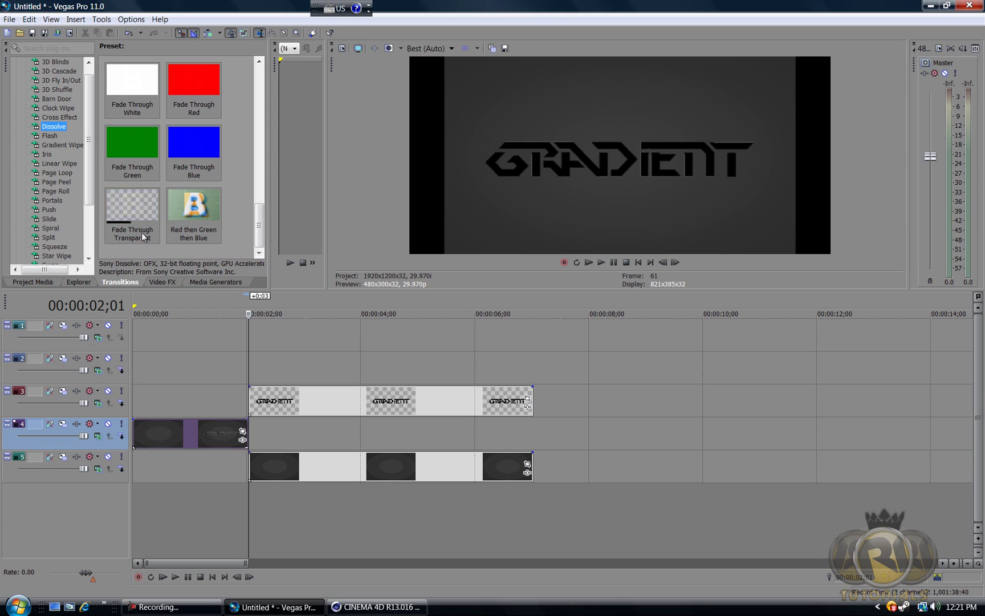
left_click_drag(143, 197, 249, 425)
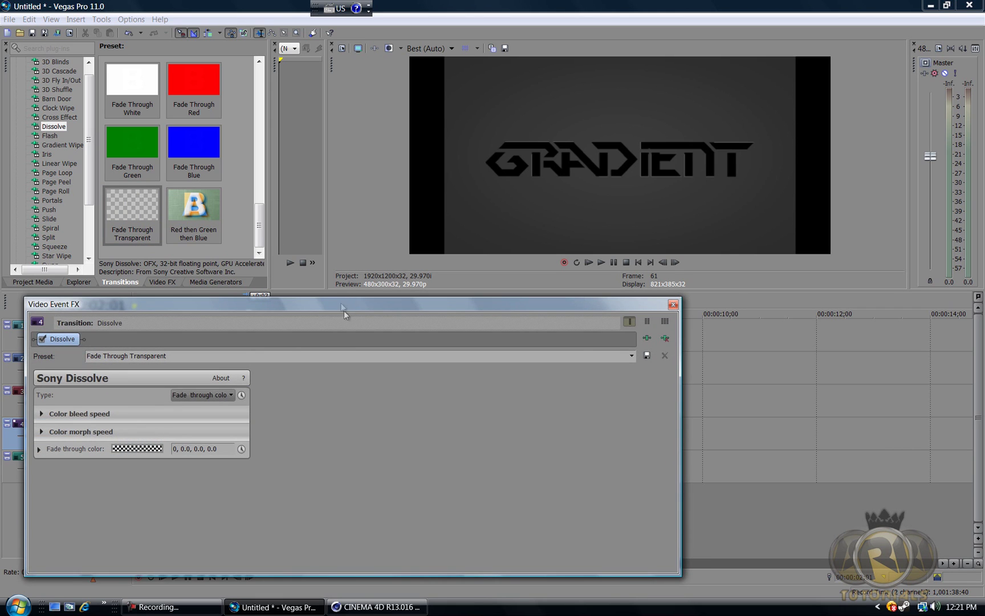
Close the transition settings and shorten the Dissolve at the end of the 3D text clip to about 0.7 seconds
left_click_drag(344, 310, 727, 308)
left_click_drag(465, 306, 372, 299)
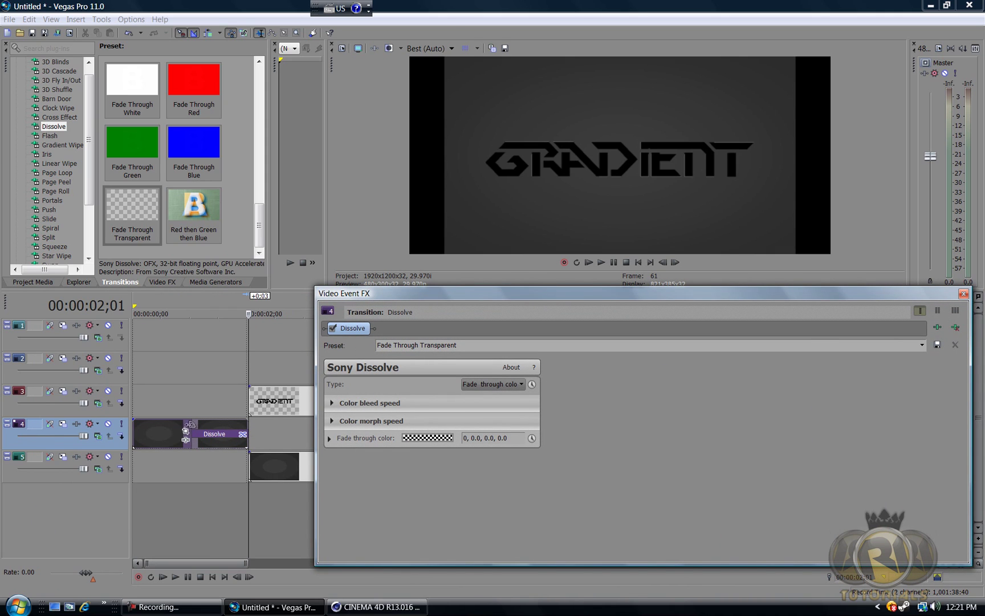
left_click_drag(385, 296, 327, 291)
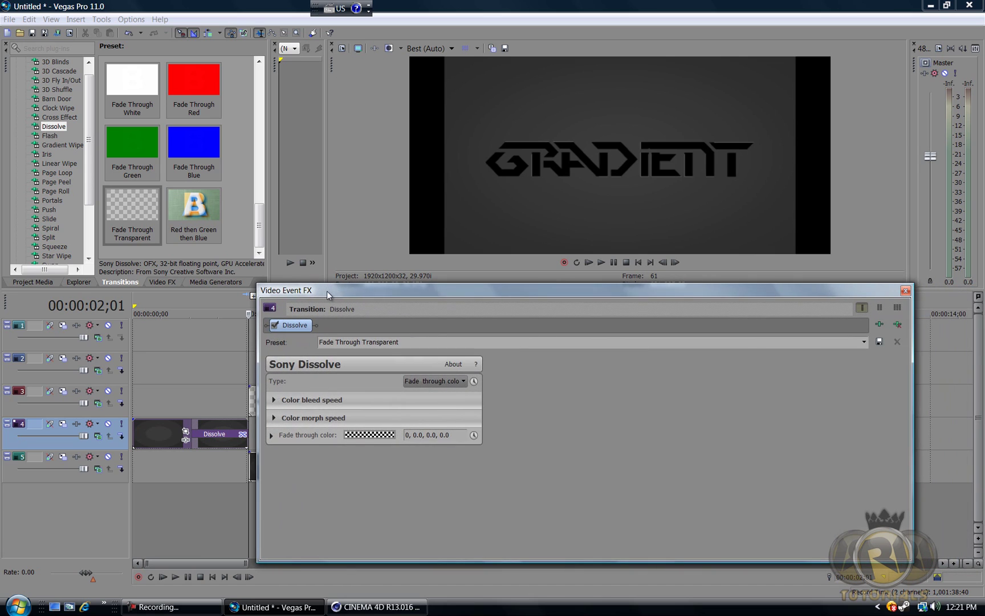
left_click(905, 291)
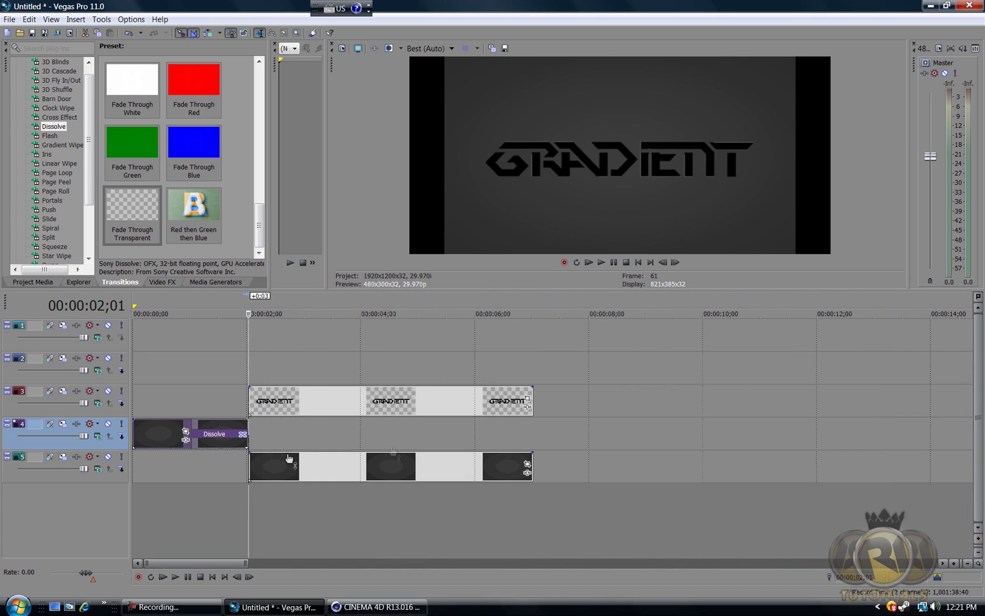
mouse_move(191, 423)
left_mouse_down()
mouse_move(212, 423)
mouse_move(195, 423)
mouse_move(202, 426)
left_mouse_up()
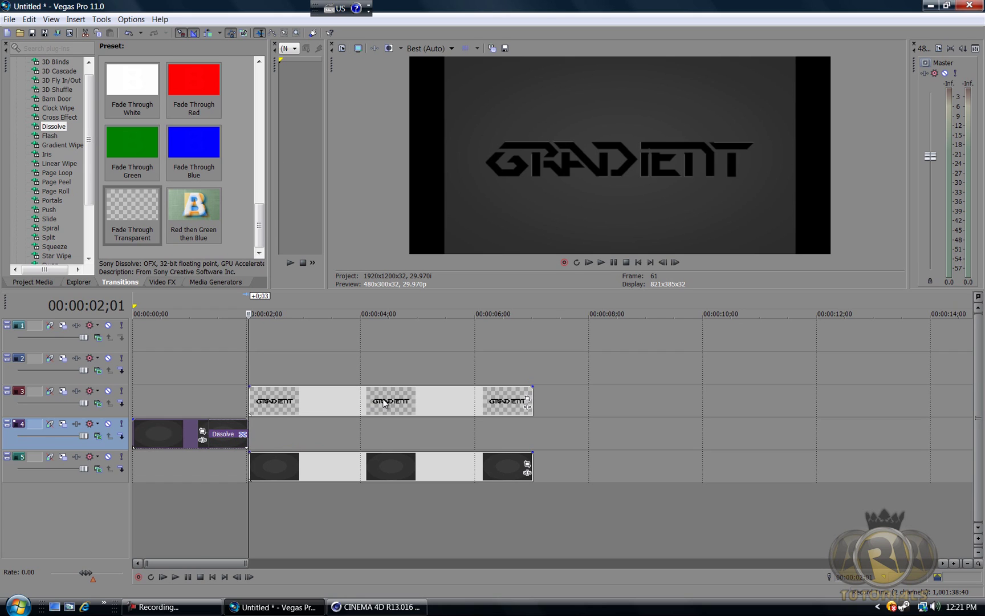
Move the flat text clip 11 frames earlier on track 3 and apply the Fade Through Transparent dissolve to its start
left_click_drag(485, 406, 479, 406)
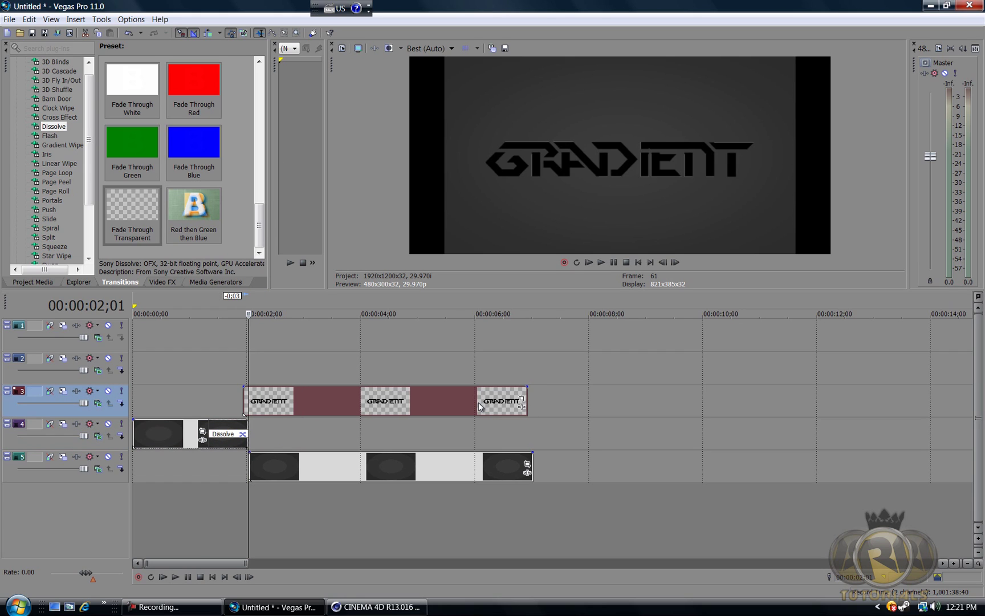
mouse_move(406, 402)
left_mouse_down()
mouse_move(462, 409)
mouse_move(389, 411)
left_mouse_up()
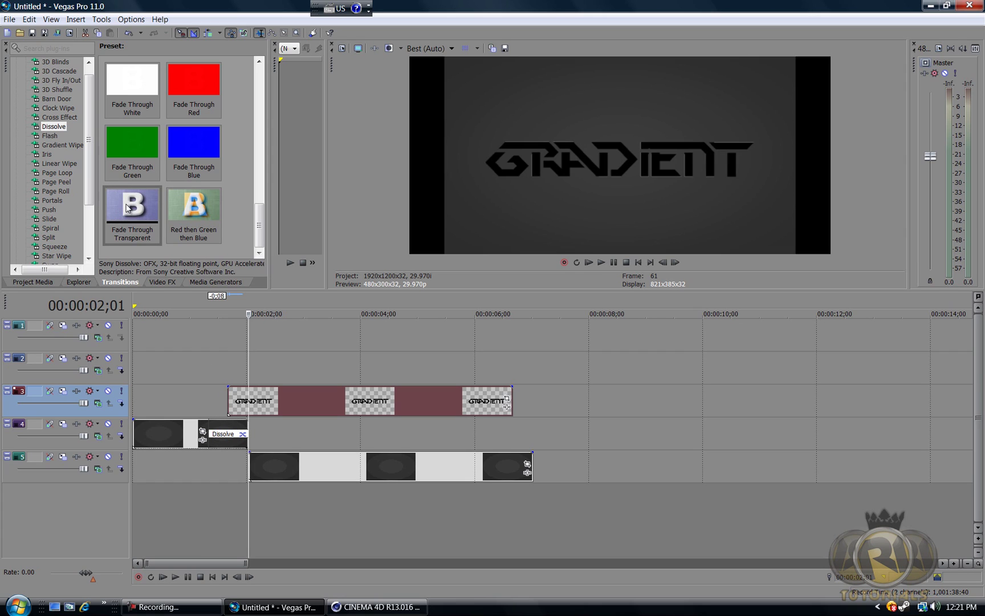
left_click_drag(129, 206, 231, 402)
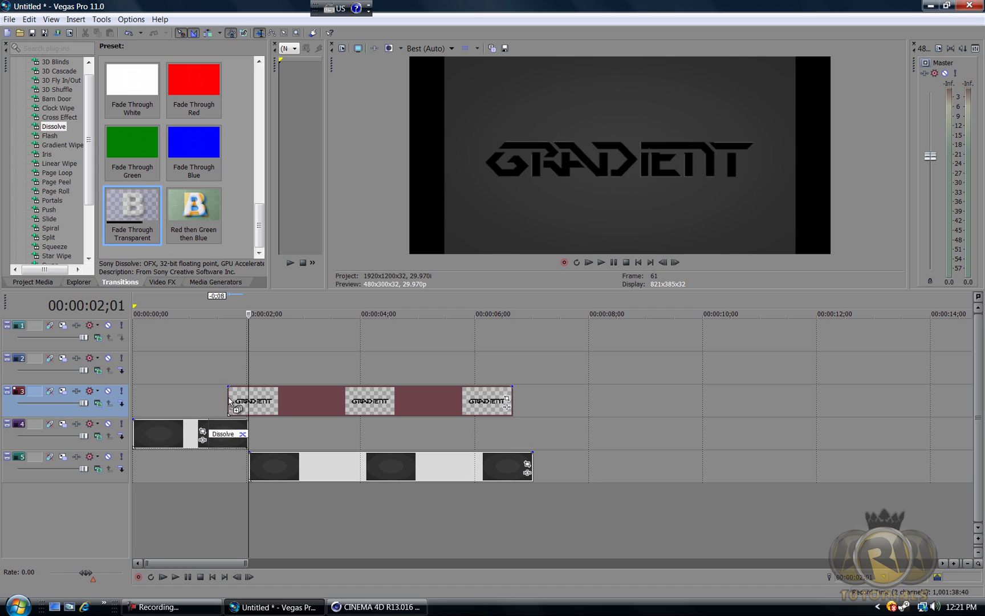
left_click_drag(230, 402, 230, 402)
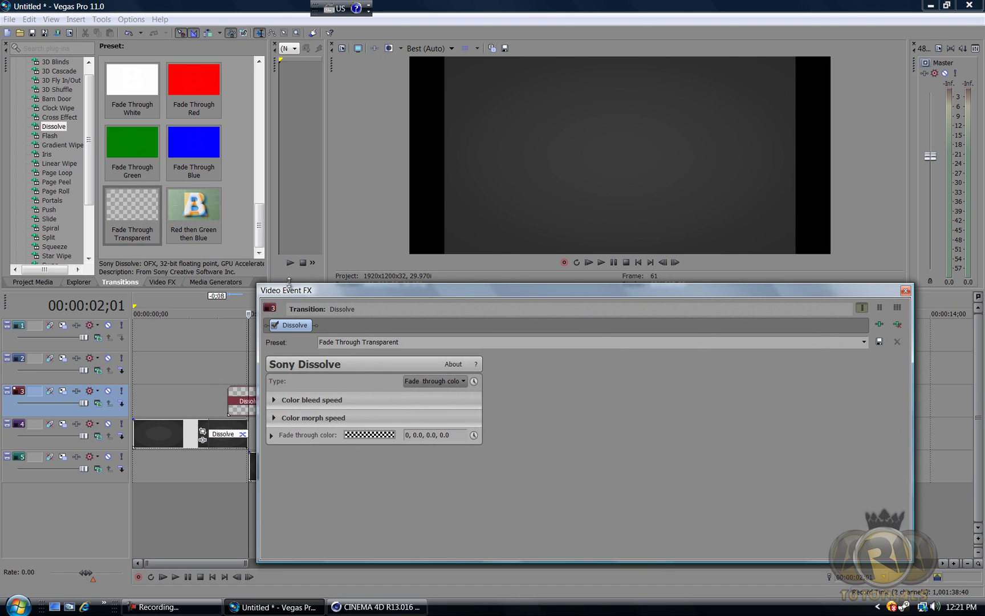
Close the transition settings and shorten the flat text clip's opening Dissolve to about 0.7 seconds
left_click_drag(291, 293, 209, 361)
left_click(824, 358)
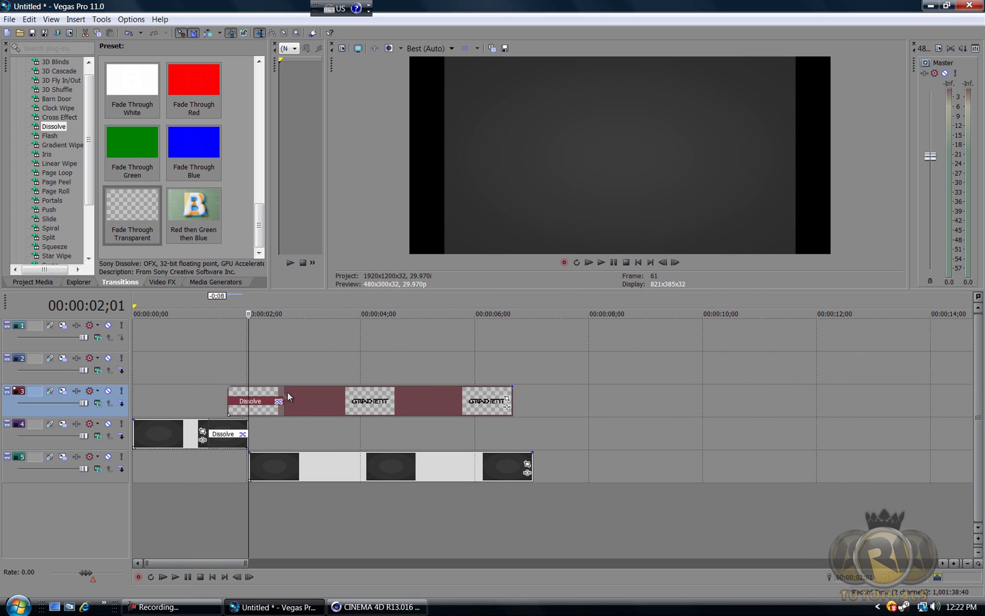
left_click_drag(280, 391, 266, 390)
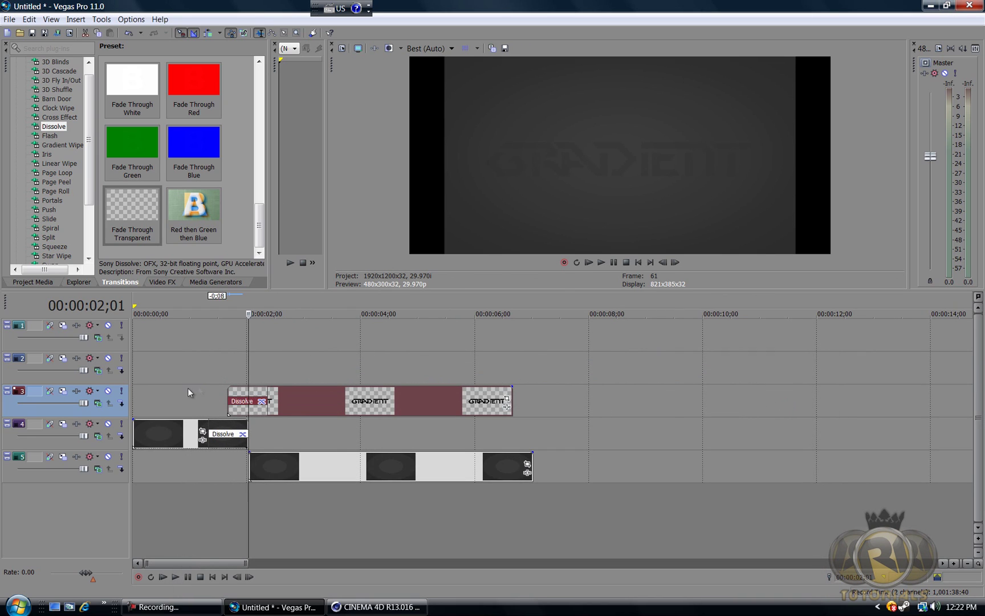
Play back the section where the 3D text dissolves into the flat text to check both transitions
left_click(153, 388)
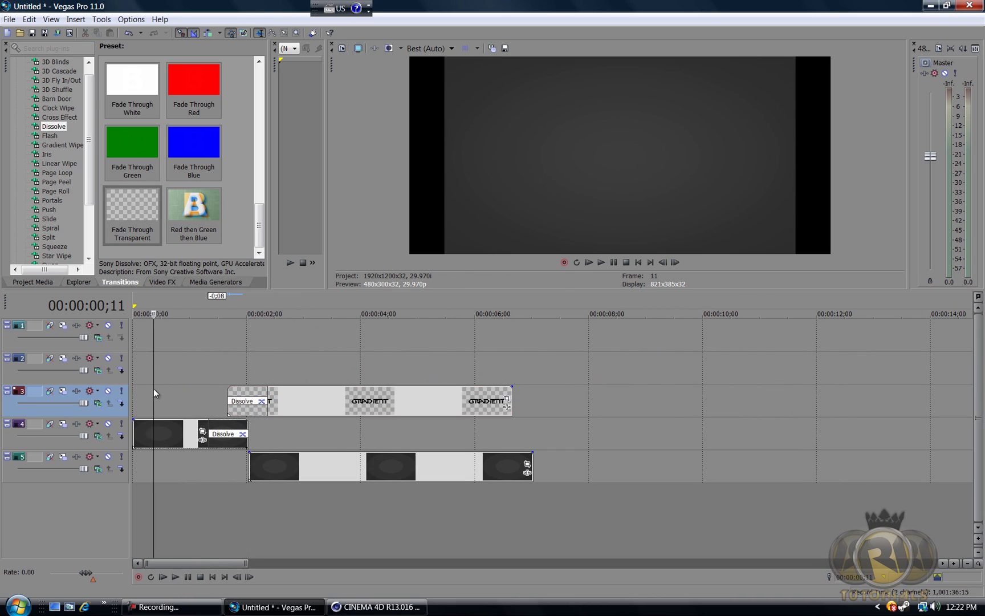
key("space")
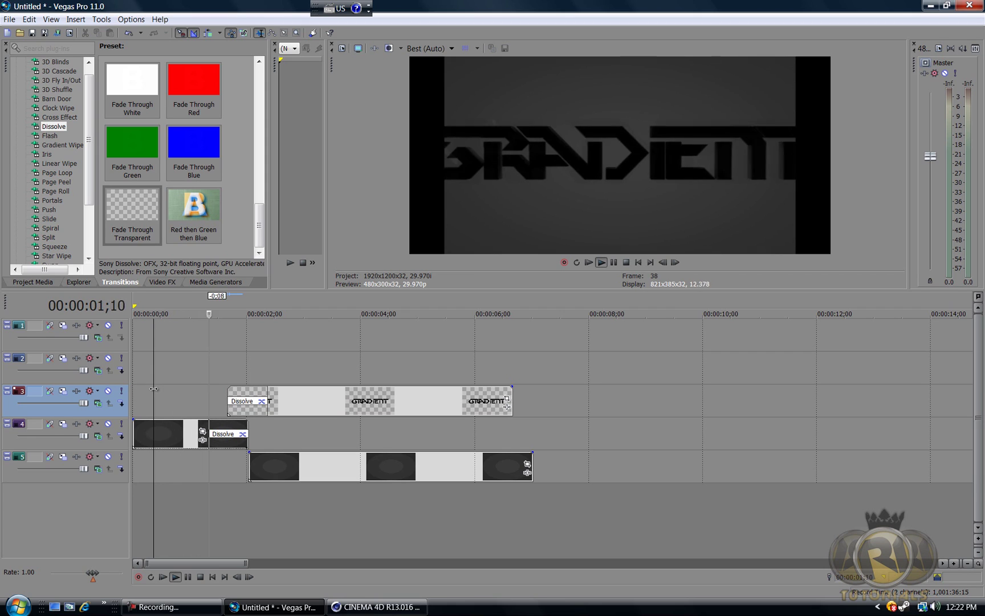
key("Return")
key("space")
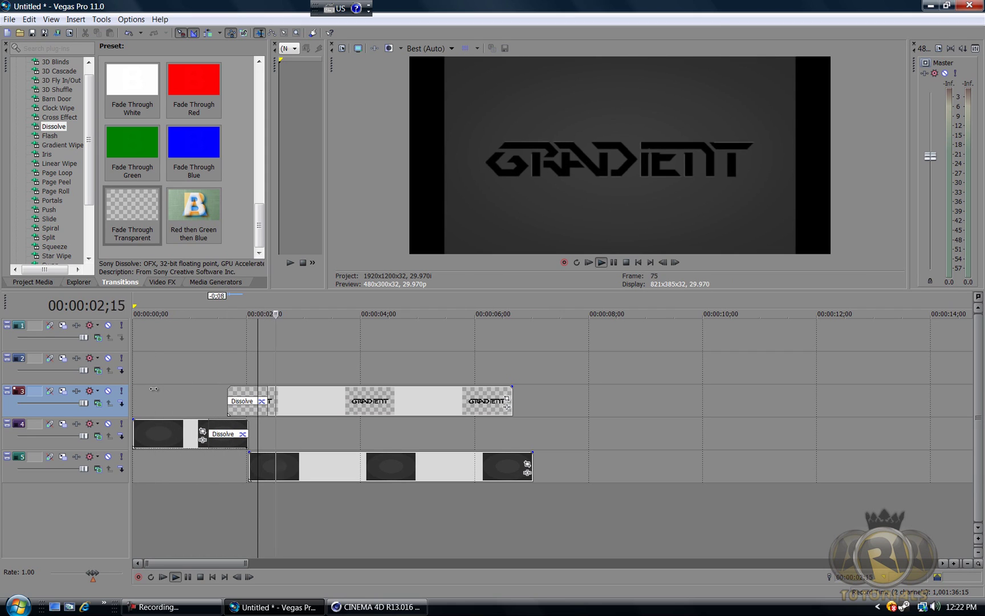
key("Return")
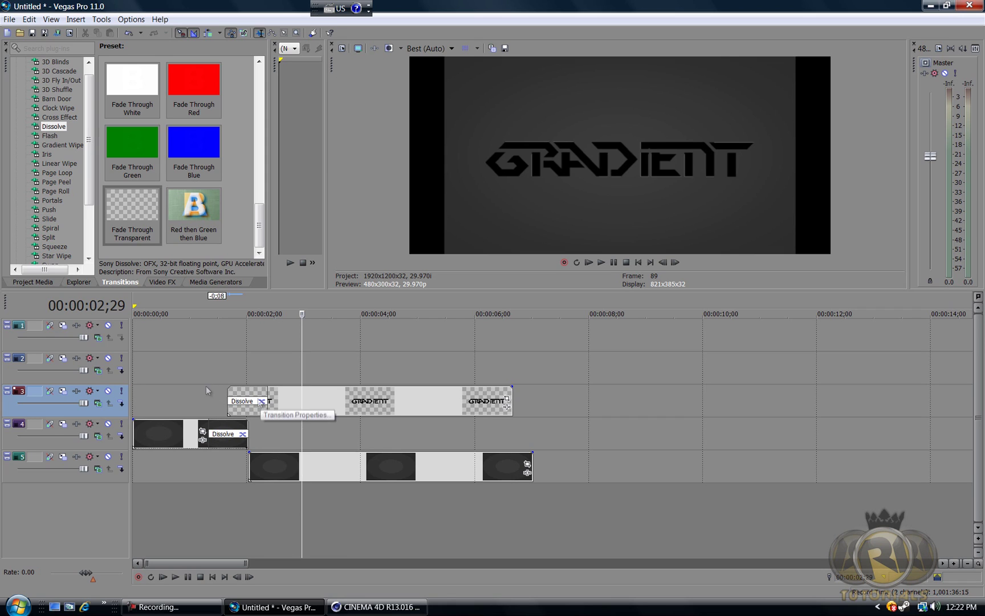
left_click(213, 382)
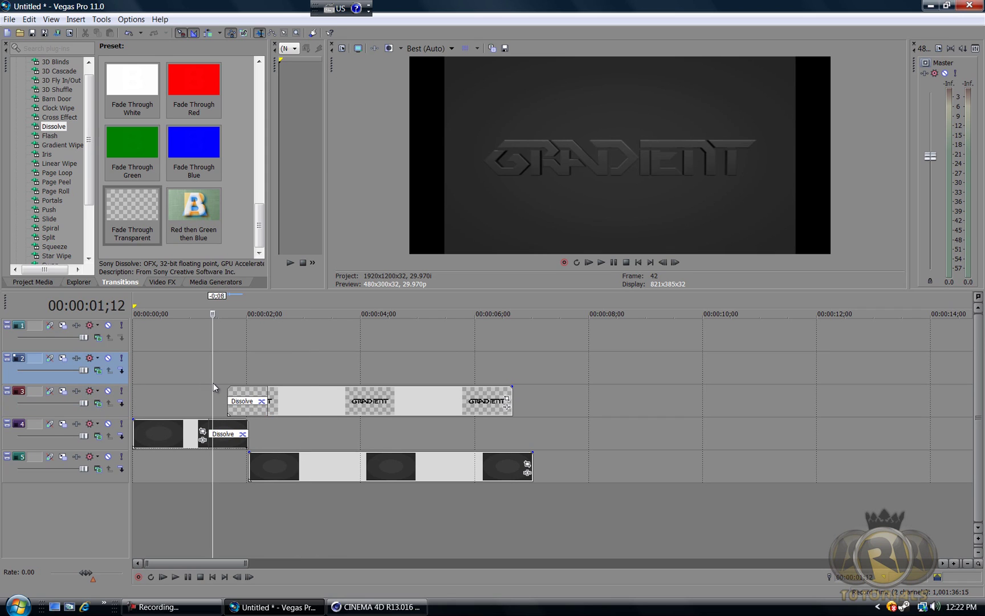
key("space")
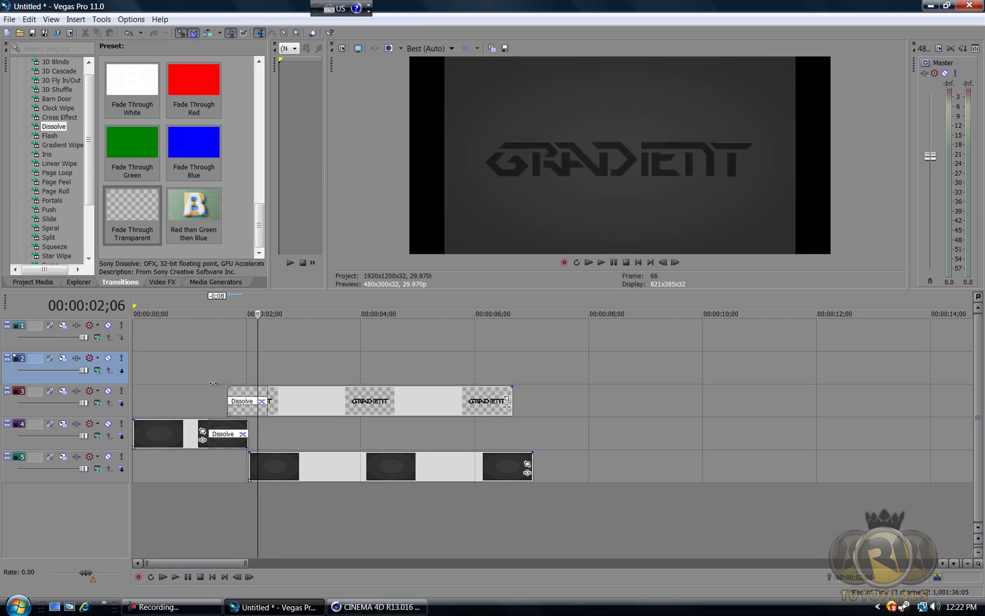
key("space")
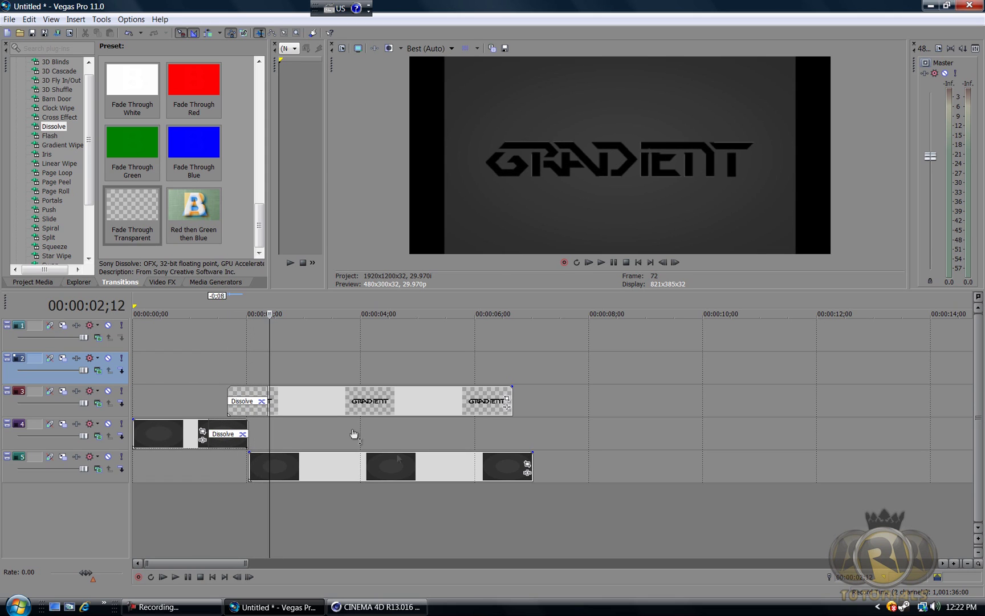
Shift the flat text clip on track 3 another 15 frames earlier and play back the overlap with the 3D text clip
left_click(388, 400)
mouse_move(422, 399)
left_mouse_down()
mouse_move(447, 399)
mouse_move(430, 395)
left_mouse_up()
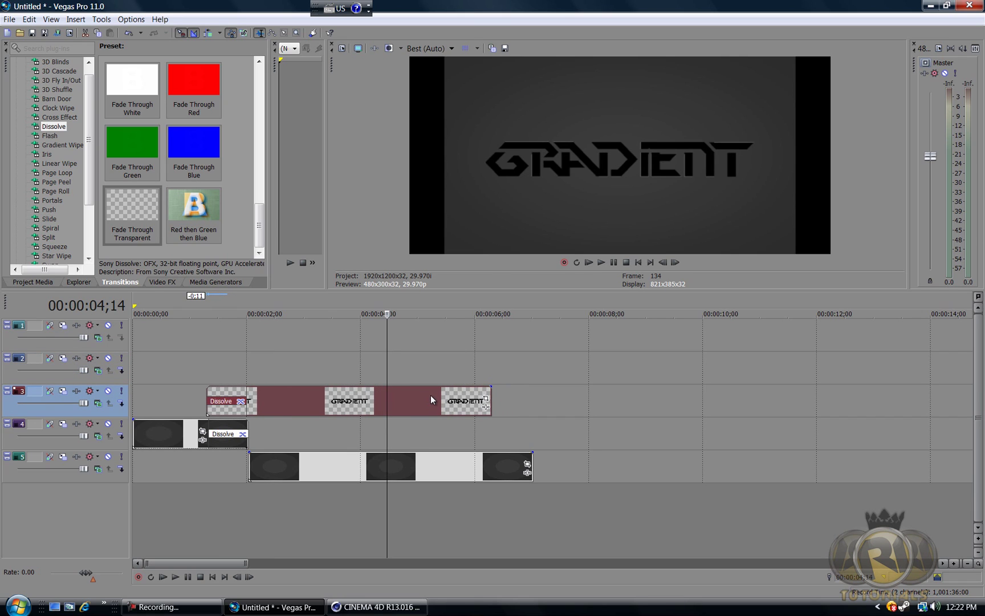
left_click(194, 380)
left_click_drag(338, 402, 330, 404)
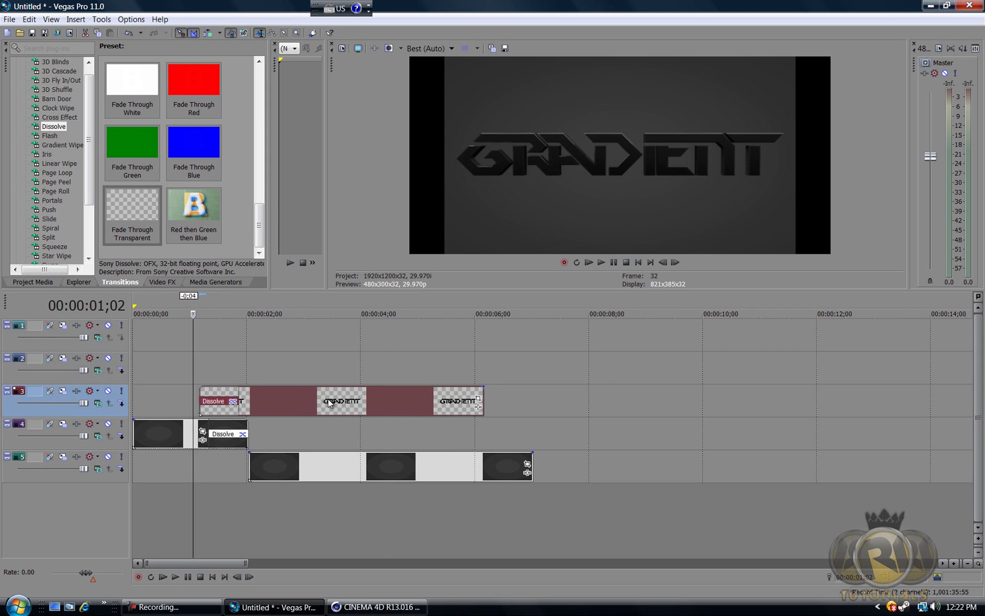
key("space")
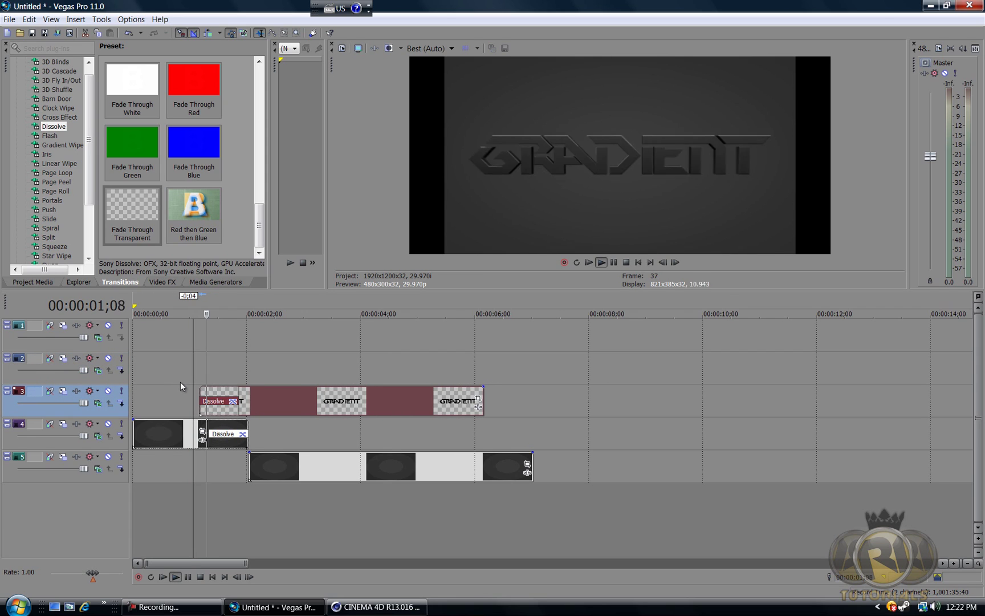
key("Return")
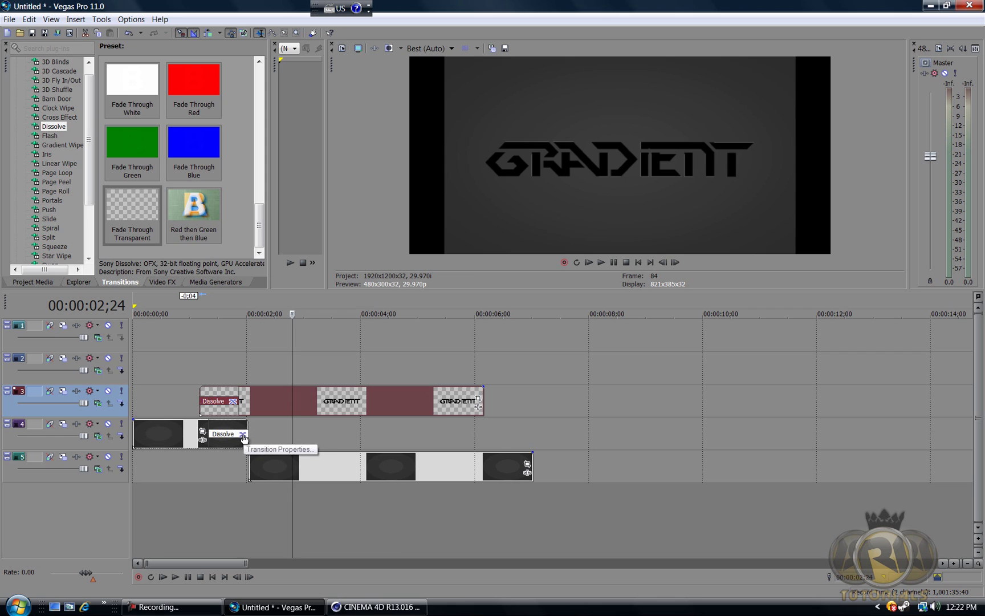
Examine the Color bleed speed, Color morph speed and Fade through color settings of the 3D text clip's closing Dissolve, and close its properties
left_click(243, 434)
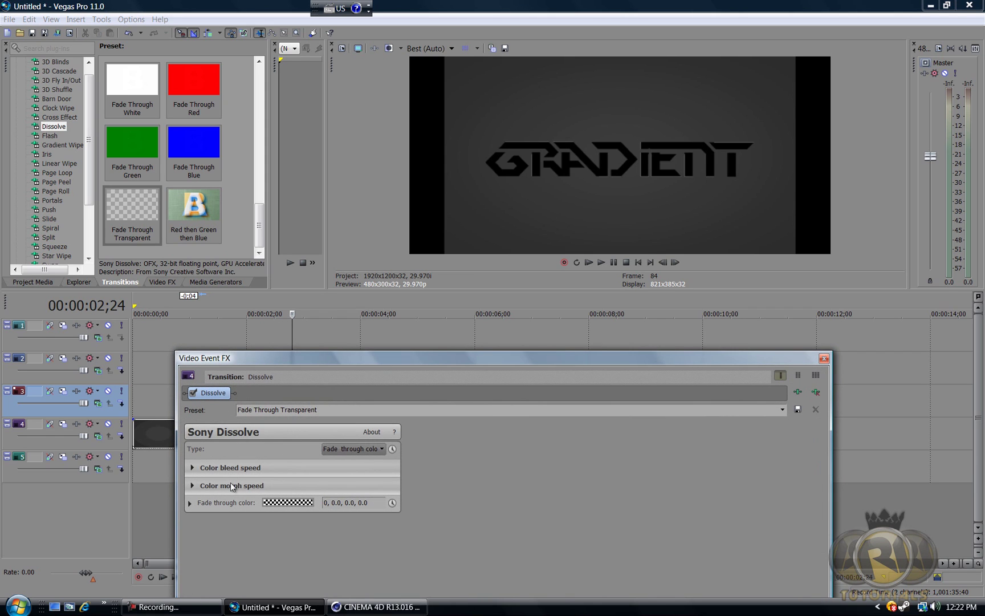
left_click(194, 467)
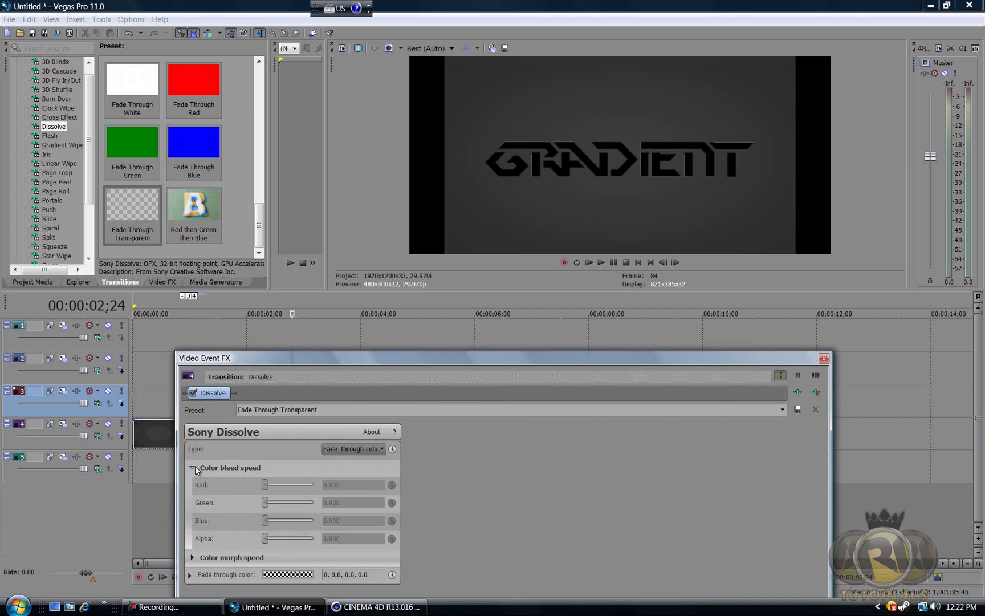
left_click(195, 466)
left_click(193, 484)
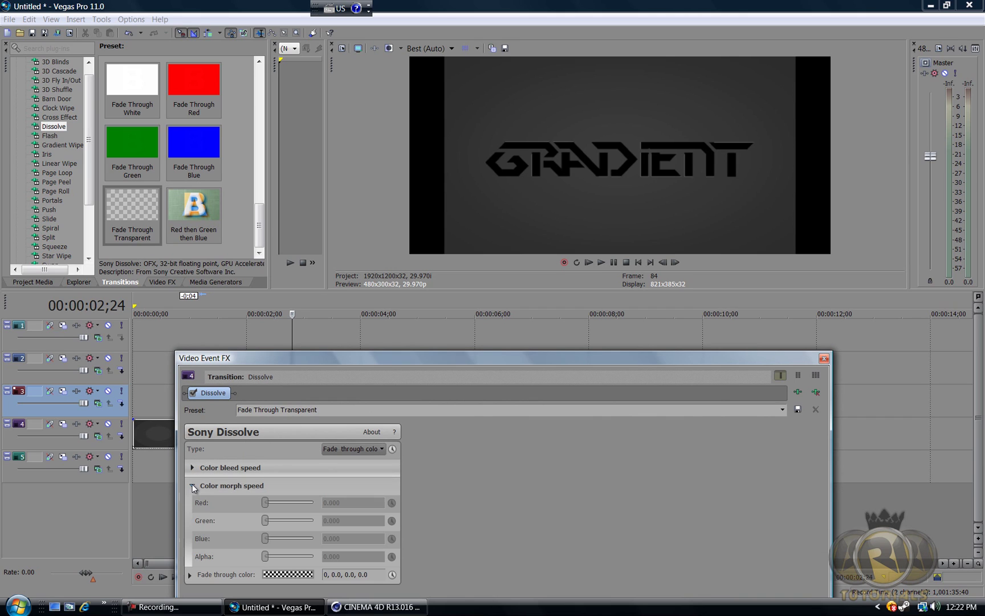
left_click(193, 484)
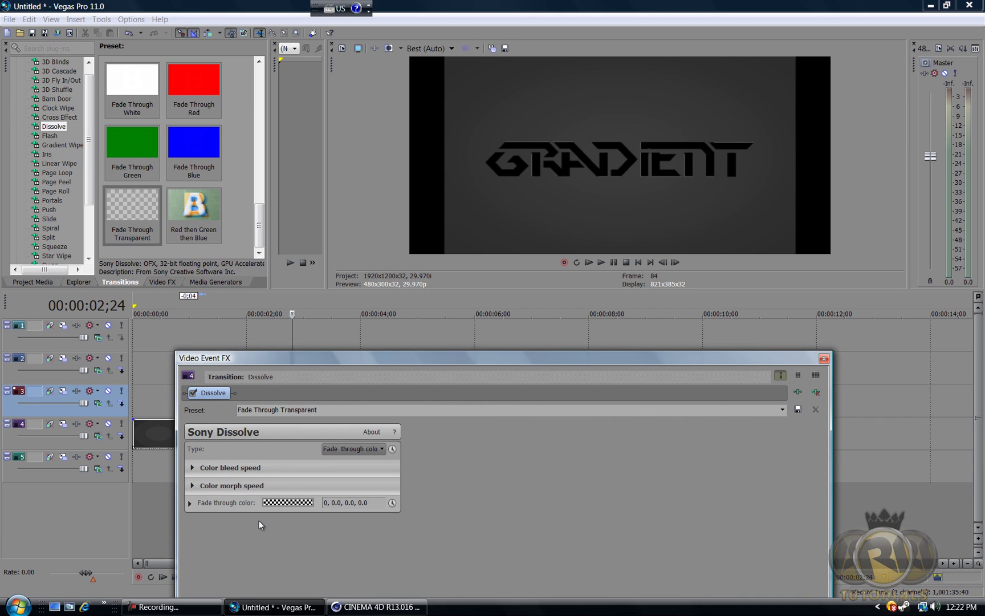
left_click(188, 505)
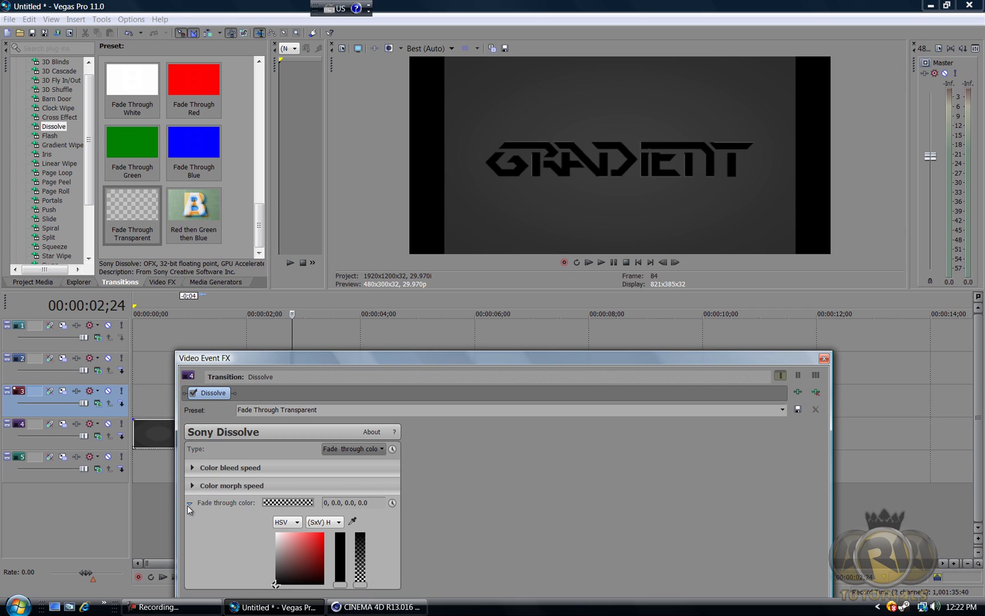
left_click(188, 504)
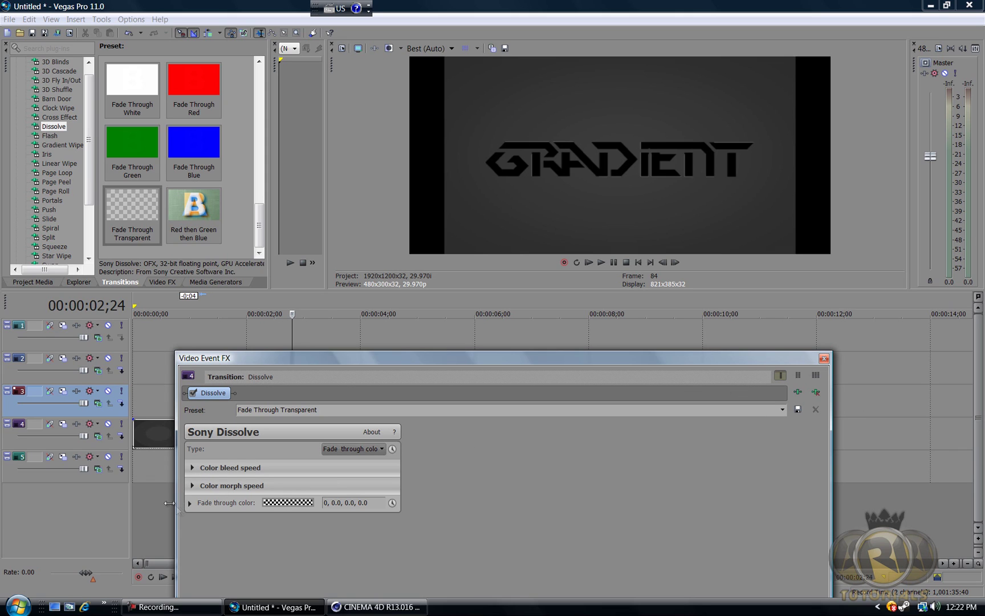
left_click(188, 502)
left_click(189, 503)
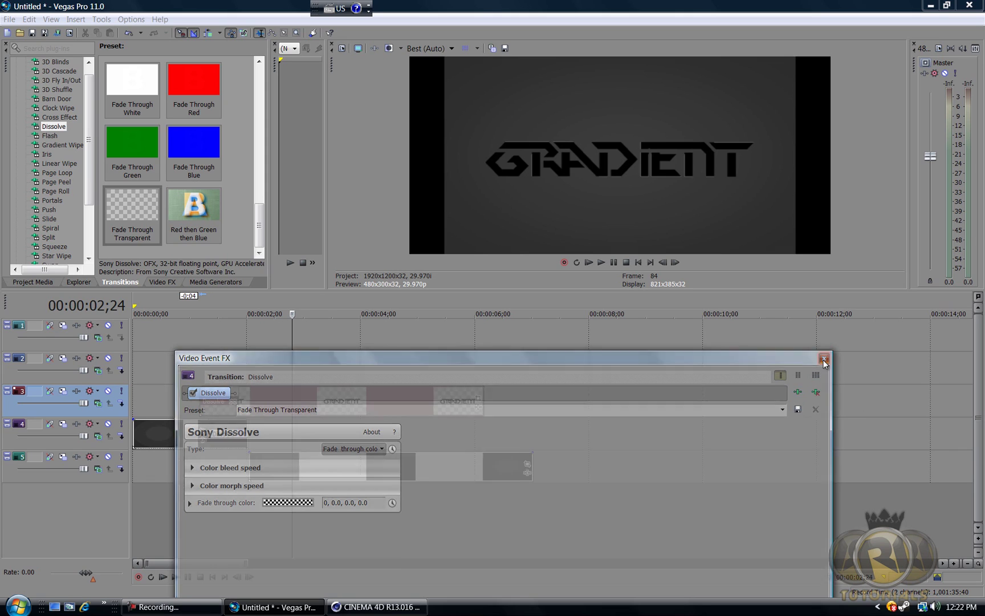
left_click(823, 359)
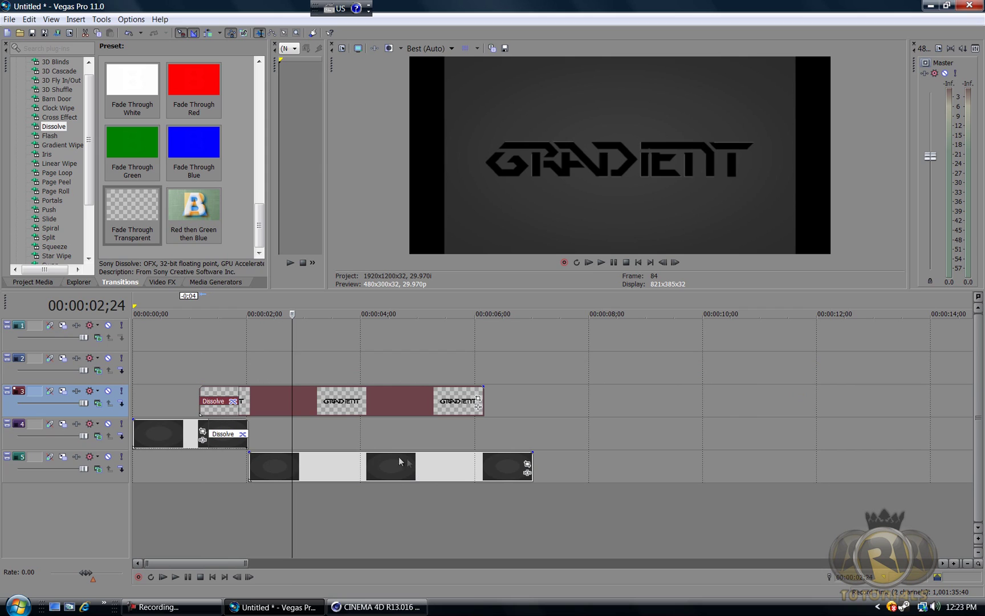
Move the background clip on track 5 one second earlier so it sits beneath the dissolve overlap, and check the transition by playback
left_click_drag(420, 462, 363, 459)
left_click(231, 467)
left_click(187, 460)
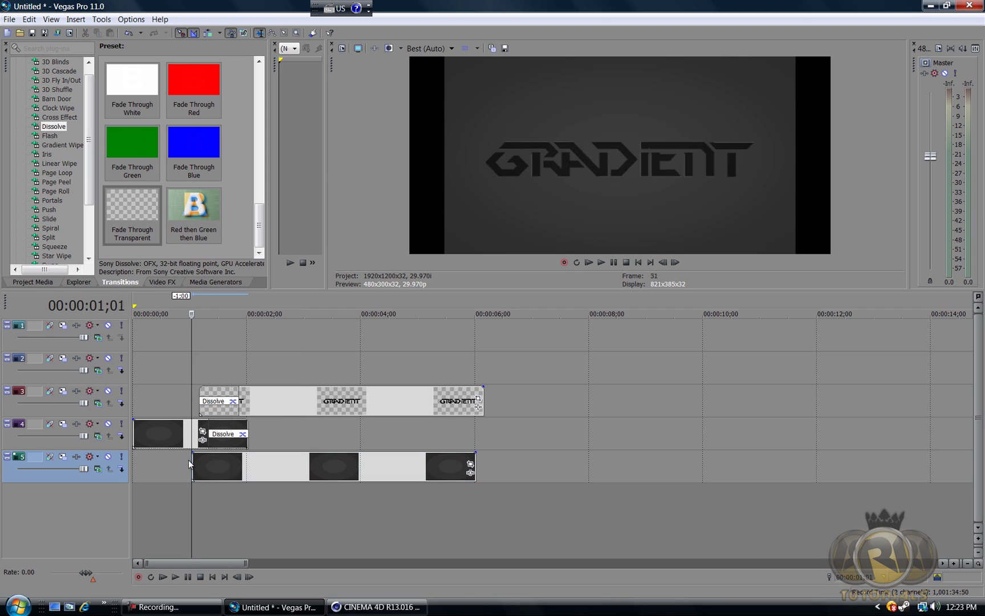
left_click(306, 467)
left_click_drag(333, 462, 334, 461)
key("space")
key("j")
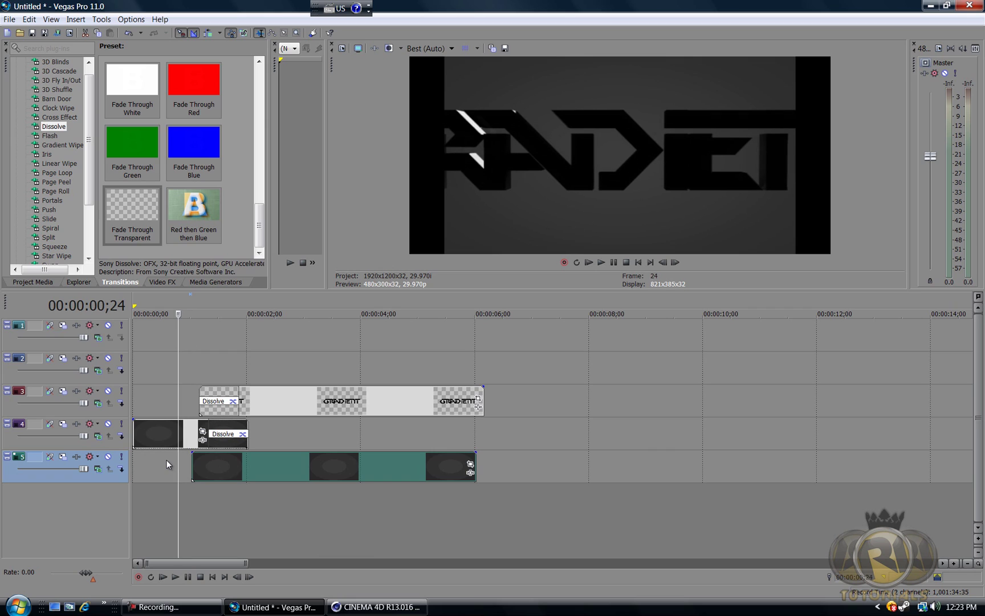
Shift the track 5 background clip 1 second 19 frames later to check the blend without it, and return it 1 second 18 frames earlier
left_click_drag(266, 468, 349, 464)
left_click(229, 462)
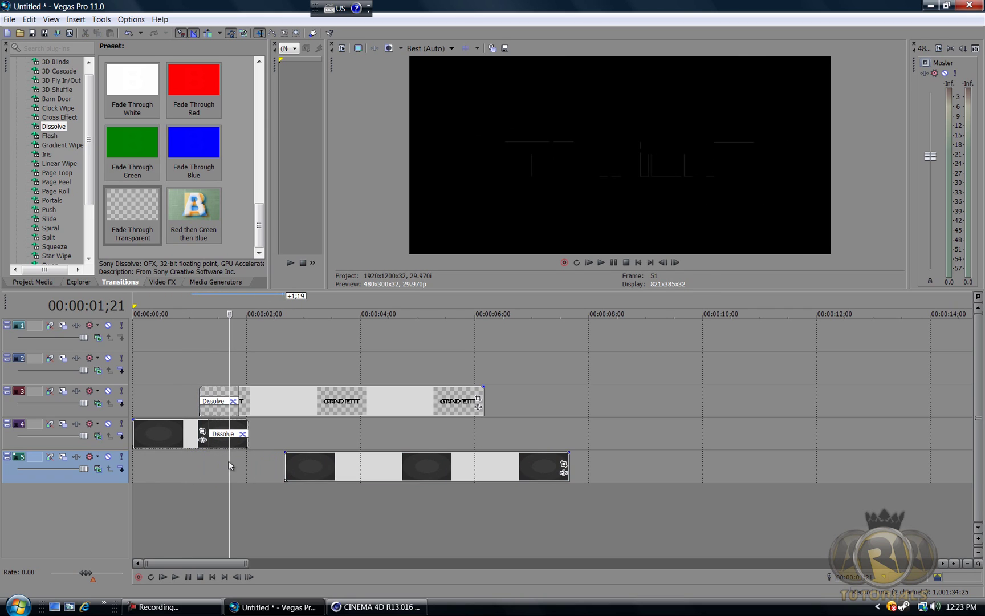
left_click_drag(229, 461, 218, 460)
left_click_drag(353, 467, 263, 459)
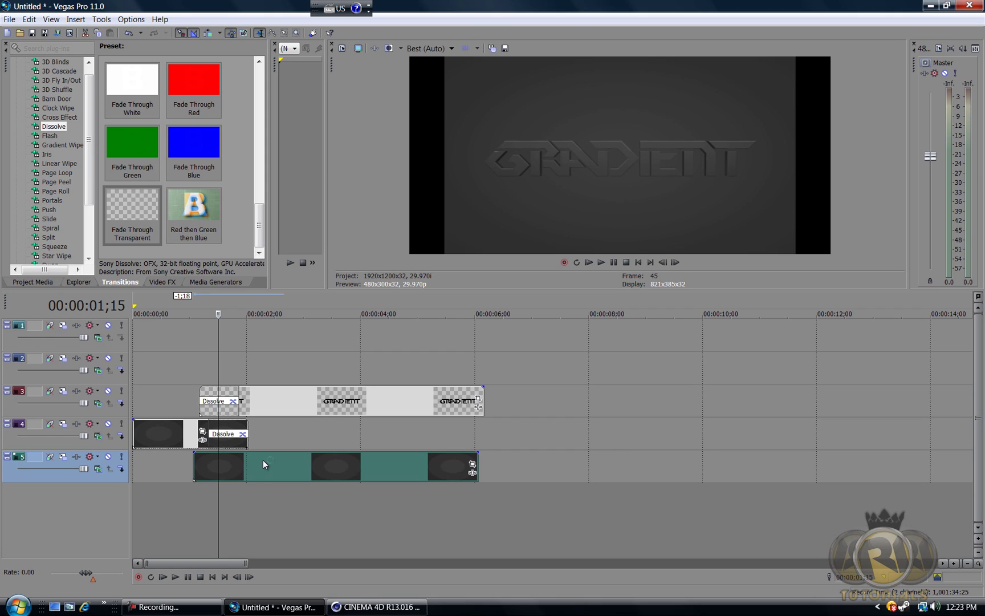
Step back and forth frame by frame through the overlap of the 3D and flat text dissolves to examine the blend over the background
key("Left")
key("Left")
key("Left")
key("Left")
key("Left")
key("Right")
key("Right")
key("Right")
key("Right")
key("Right")
key("Right")
key("Right")
key("Right")
key("Right")
key("Right")
key("Right")
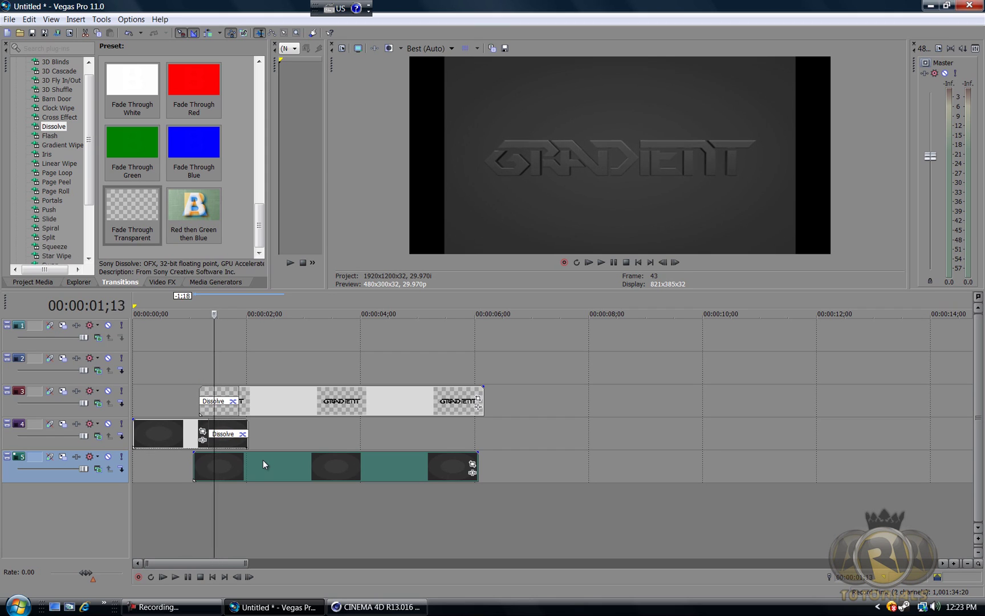
key("Right")
key("Right")
key("Right")
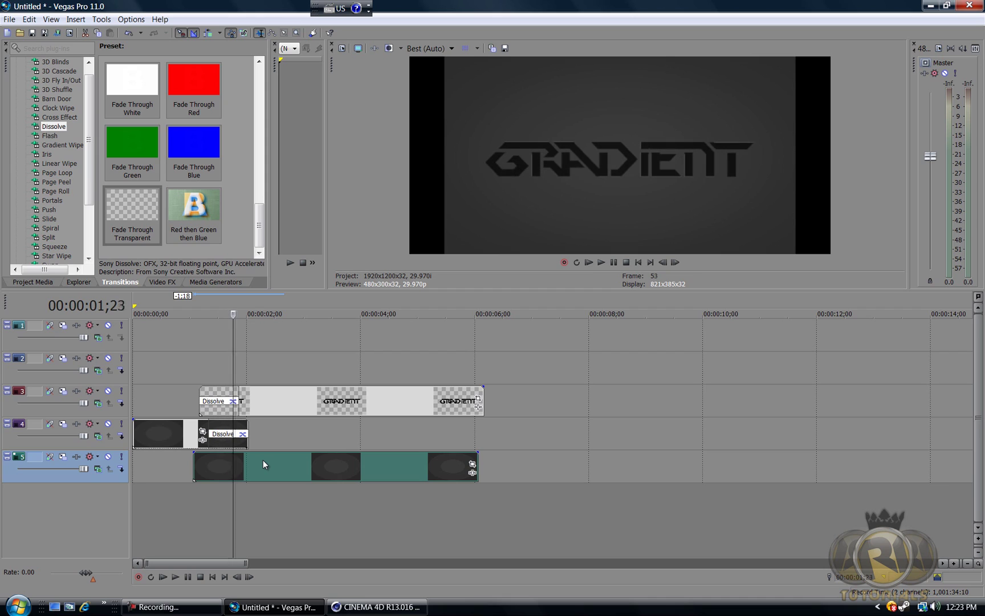
key("Left")
key("Left")
key("Left")
key("Left")
key("Left")
key("Left")
key("Left")
key("Left")
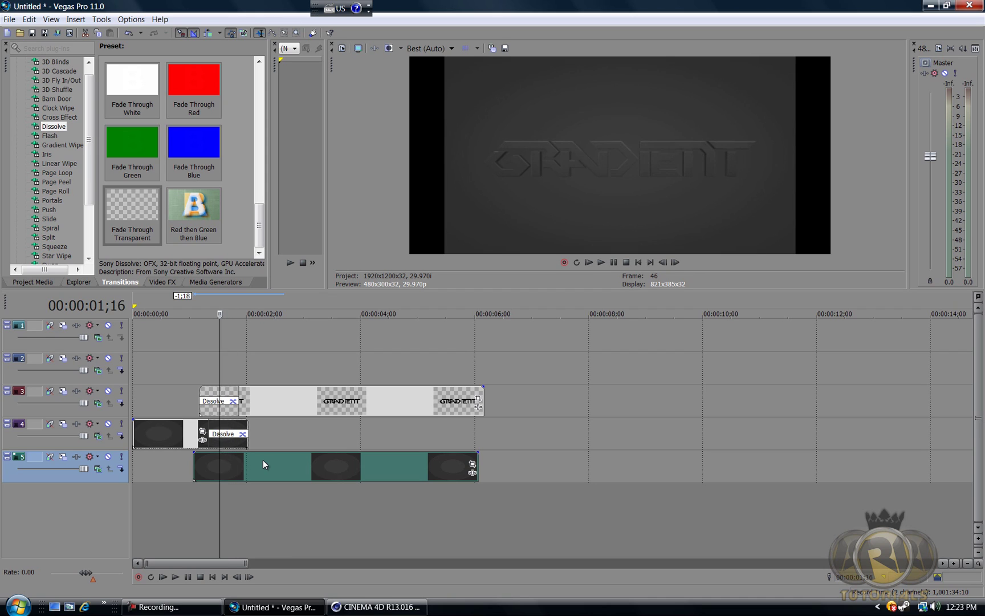
key("Right")
key("Right")
key("Right")
key("Right")
key("Right")
key("Right")
key("Right")
key("Right")
key("Right")
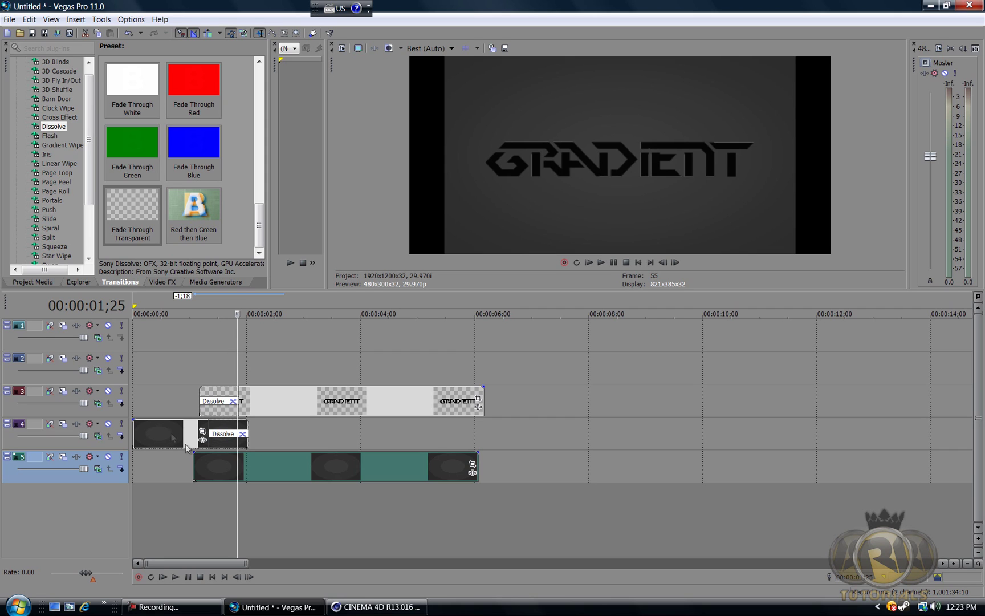
Set the preview quality to Draft (Auto) and play back the transition from near the start of the timeline
left_click(148, 462)
key("space")
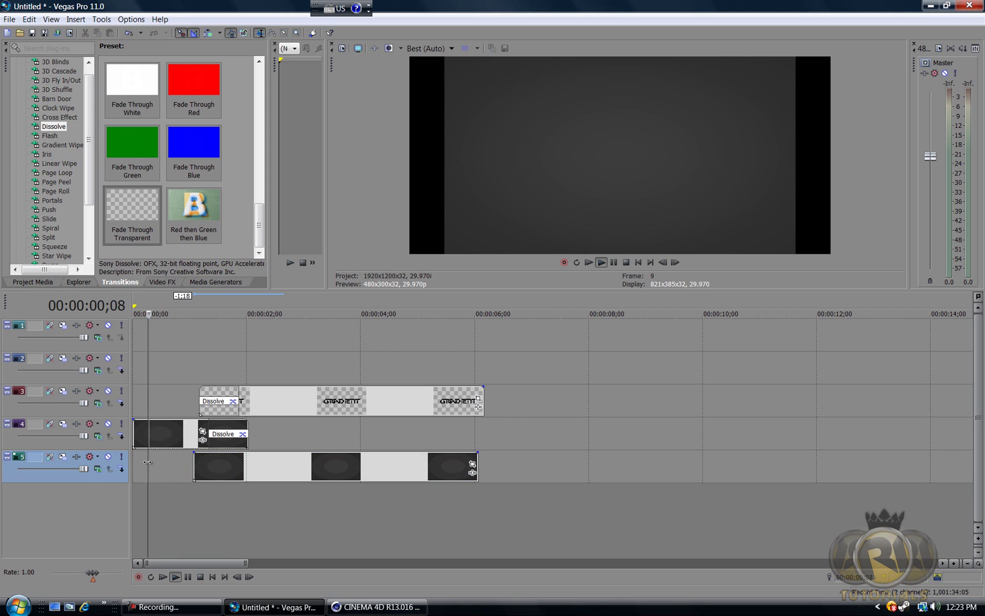
key("Return")
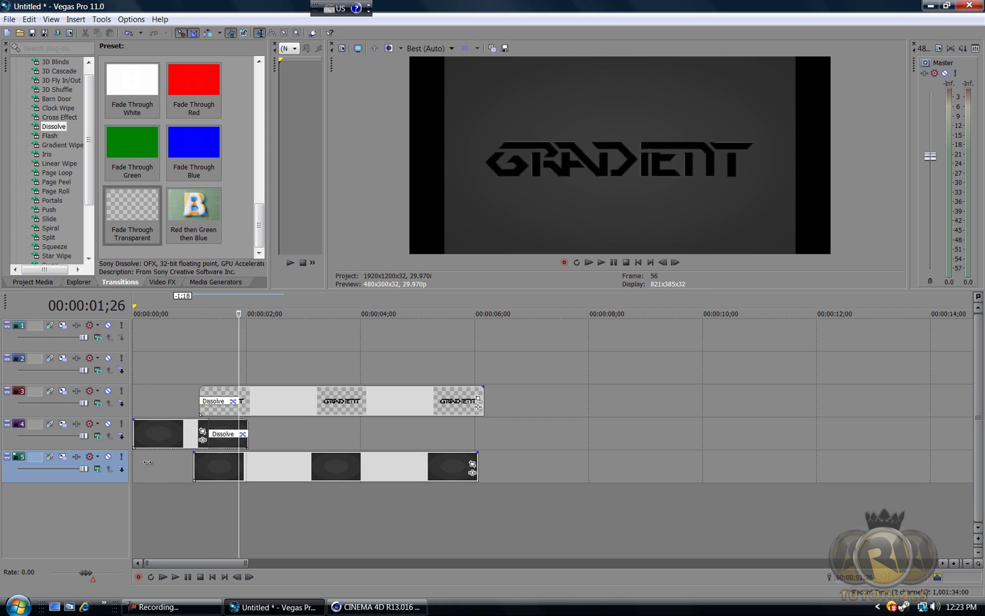
left_click(451, 48)
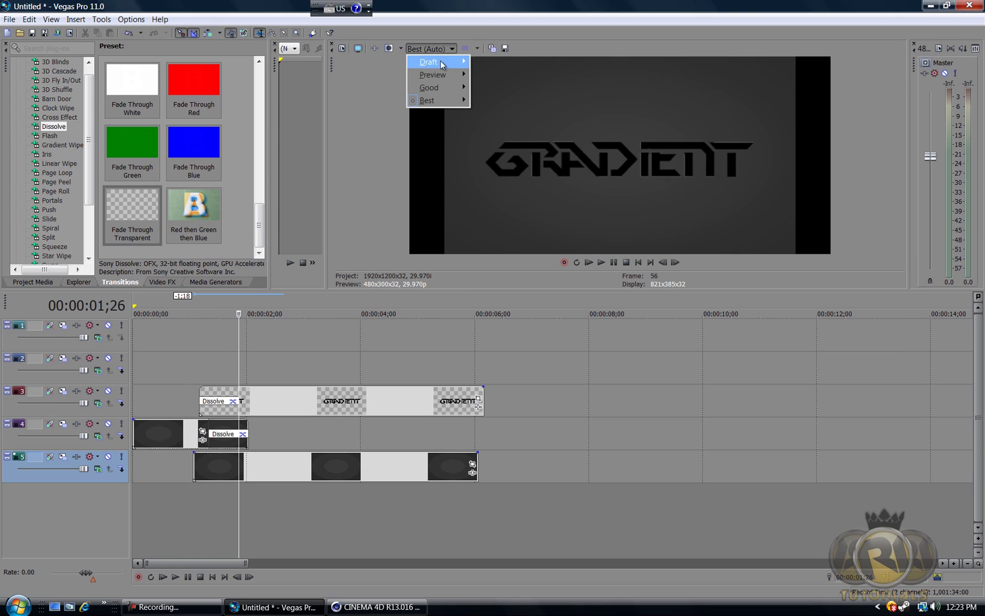
left_click(485, 63)
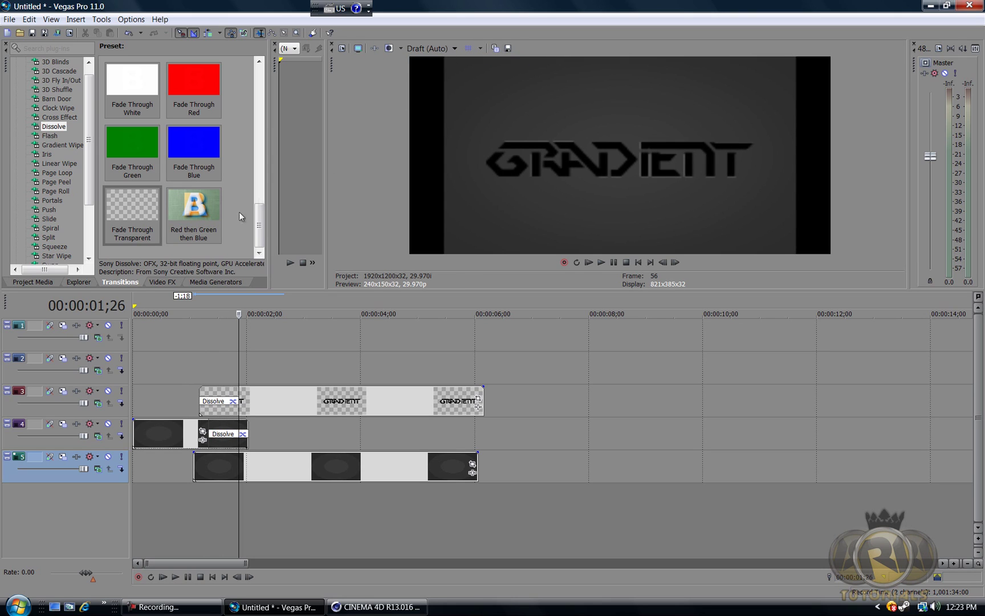
left_click(148, 368)
key("Return")
key("Return")
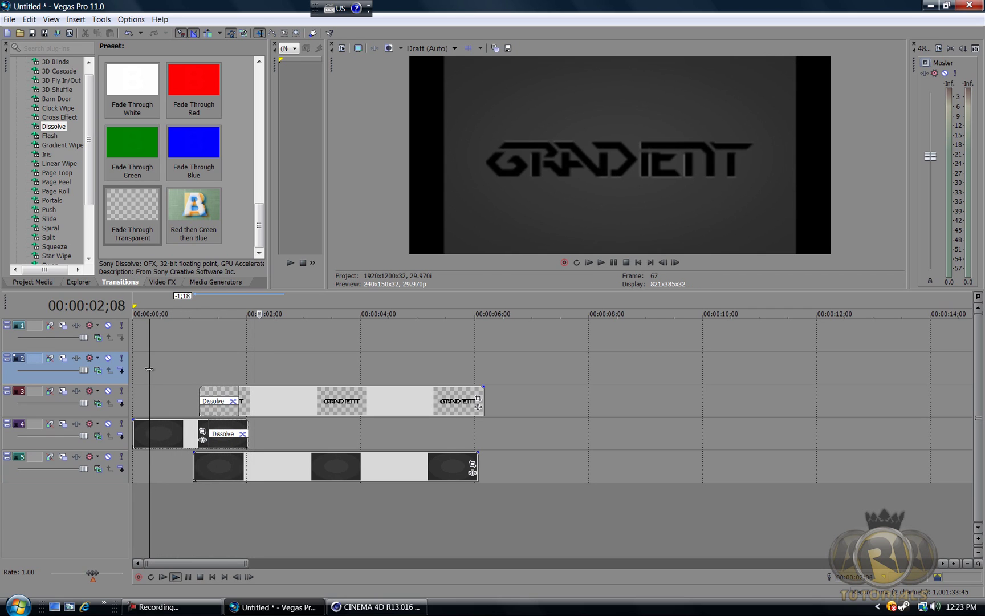
Step backward frame by frame from the flat text into the dissolve overlap to find where the text fades too much
key("Left")
key("Left")
key("Left")
key("Left")
key("Left")
key("Left")
key("Left")
key("Left")
key("Left")
key("Left")
key("Left")
key("Left")
key("Left")
key("Left")
key("Left")
key("Left")
key("Left")
key("Left")
key("Left")
key("Left")
key("Left")
key("Left")
key("Left")
key("Left")
key("Left")
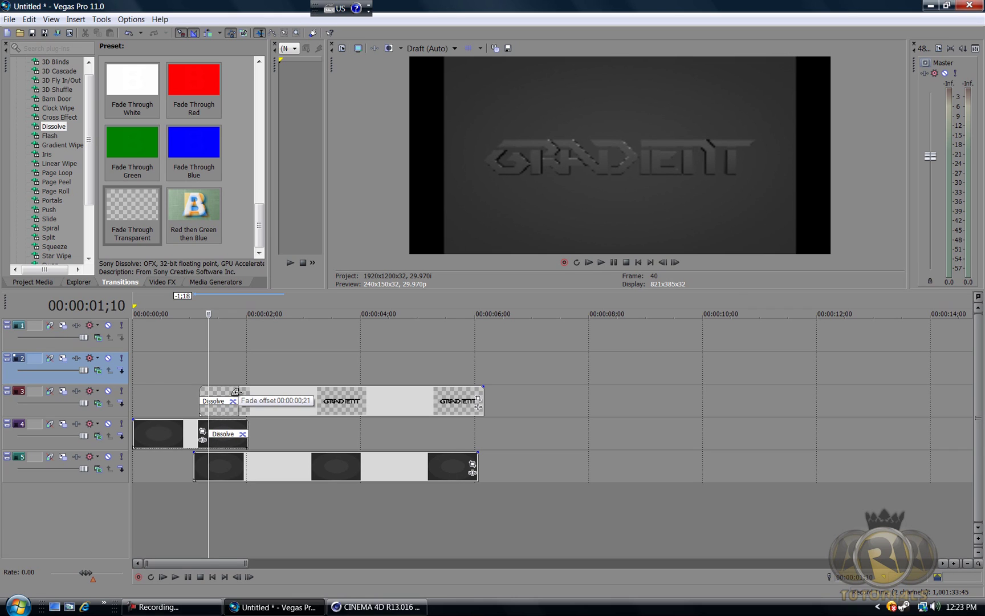
Lengthen the flat text's opening Dissolve to about 1 second and the 3D text clip's closing Dissolve to 28 frames, and play back the result
left_click_drag(236, 392, 251, 390)
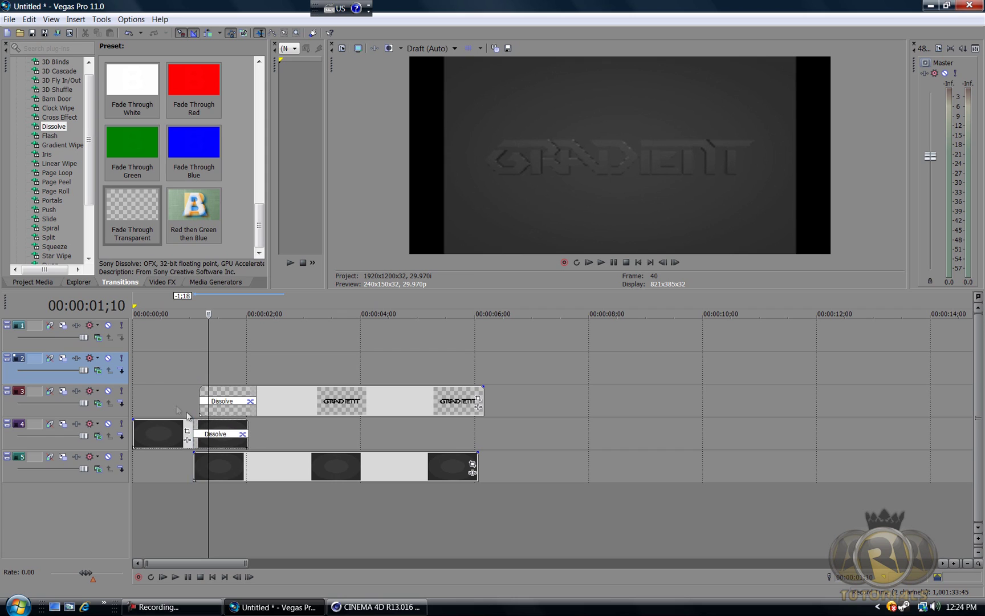
left_click(152, 397)
key("space")
key("Return")
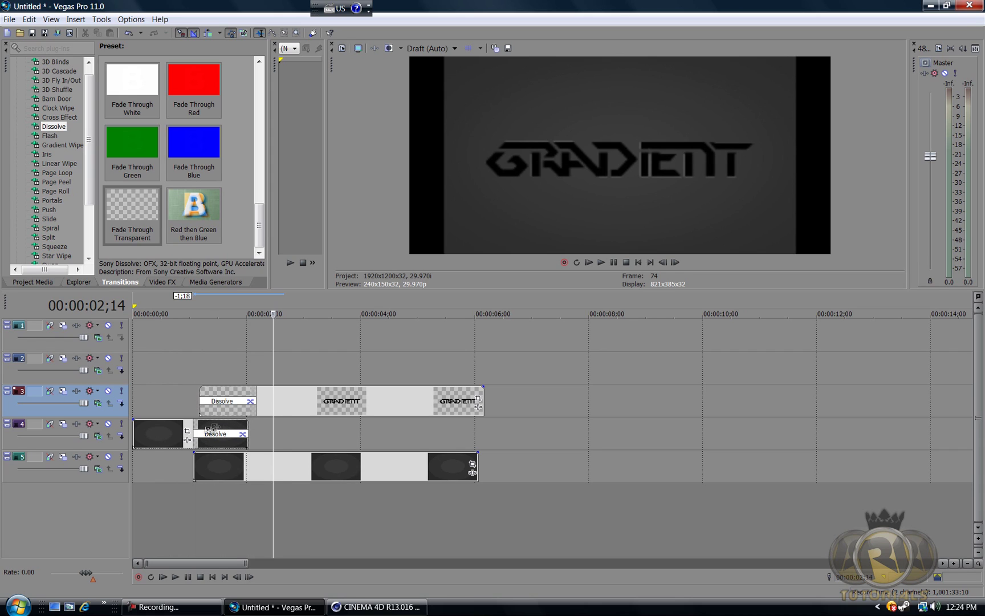
left_click_drag(195, 423, 195, 424)
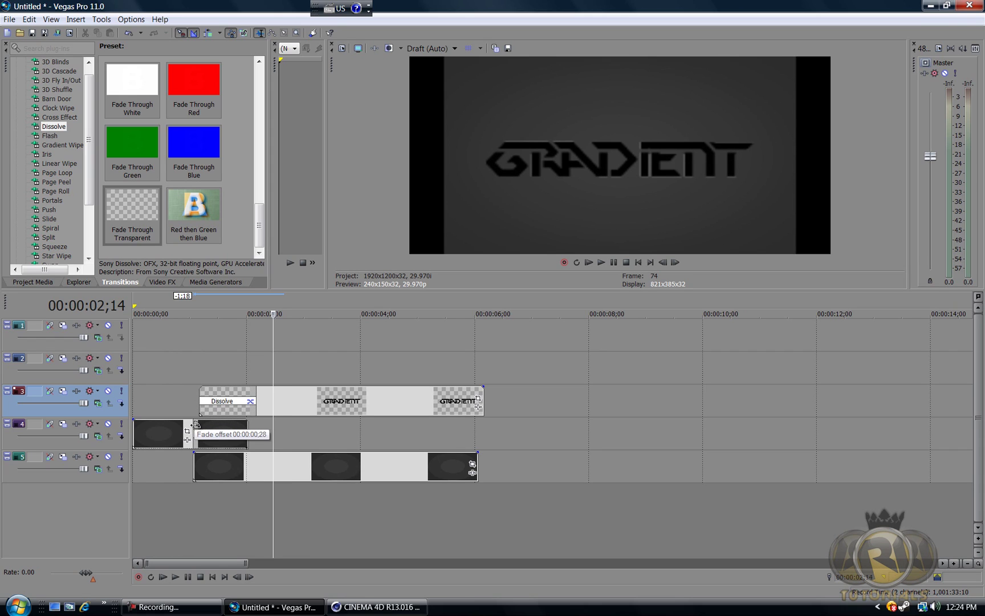
Step forward frame by frame through the lengthened dissolves to examine how the flat text fades in as the 3D text fades out
left_click(210, 400)
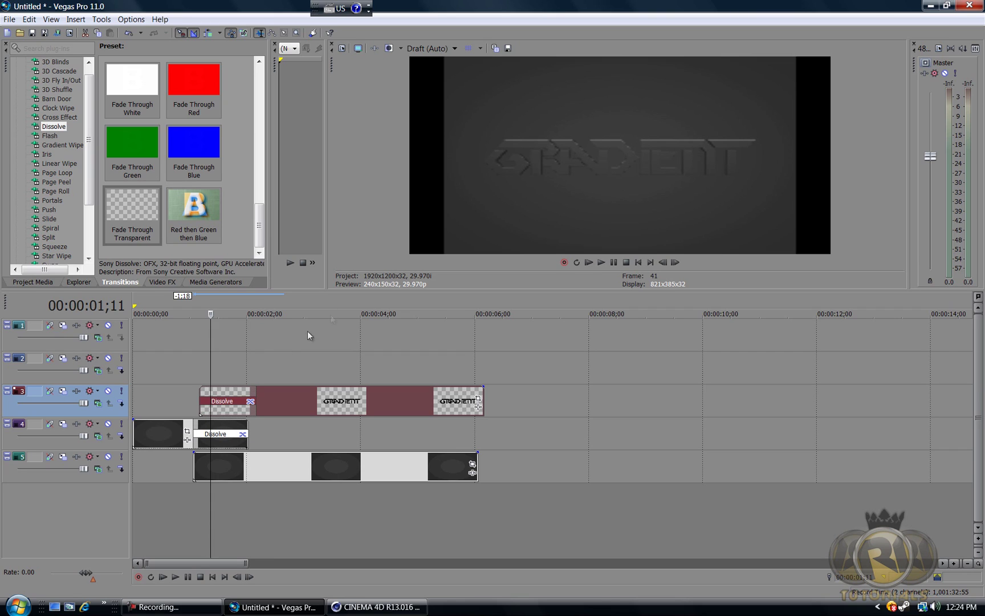
key("Right")
key("Right")
key("Right")
key("Right")
key("Right")
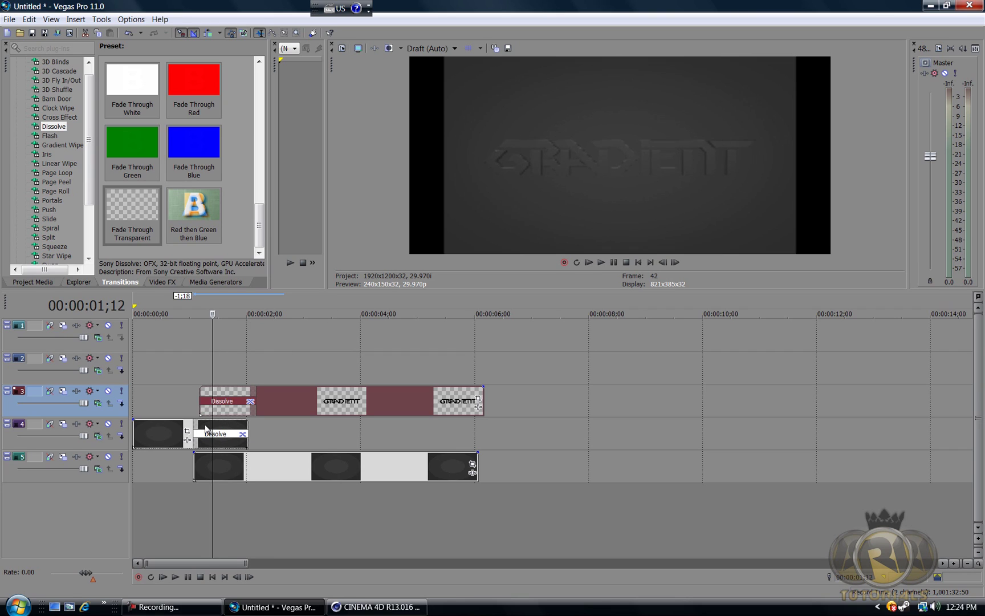
key("Right")
key("Right")
key("Right")
key("Right")
key("Right")
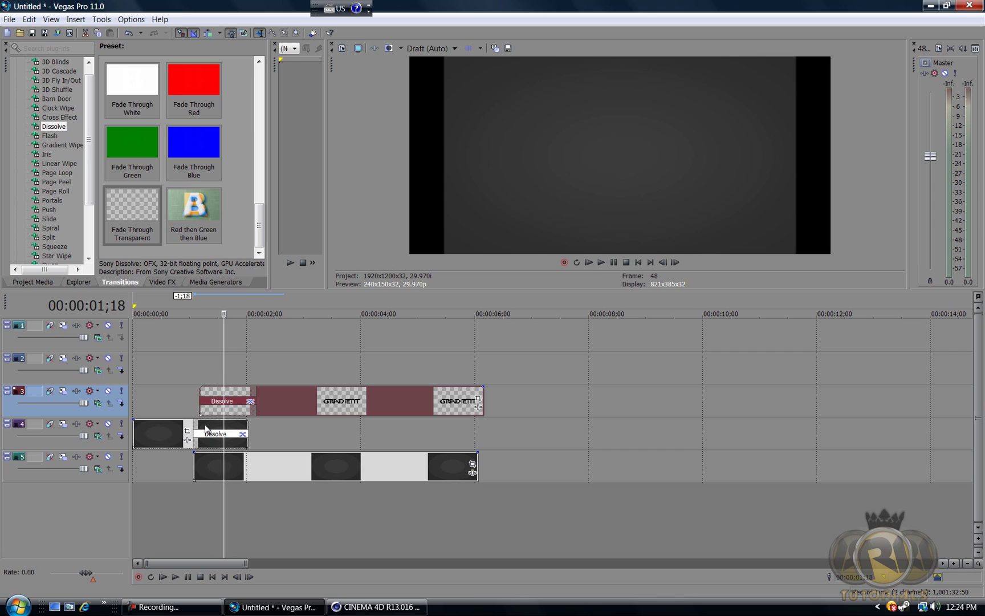
key("Right")
key("Right")
key("Right")
key("Right")
key("Right")
key("Right")
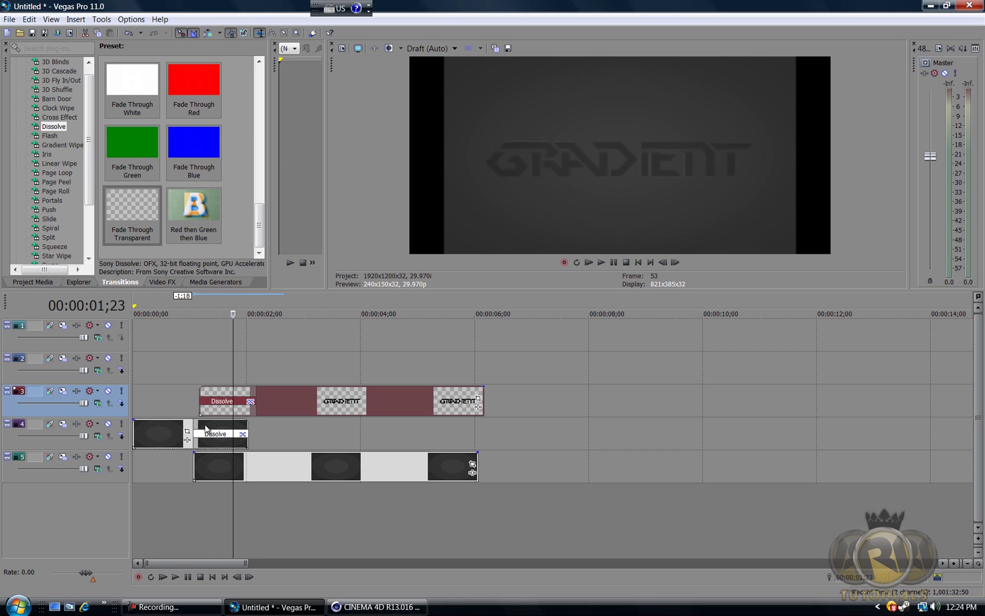
key("Right")
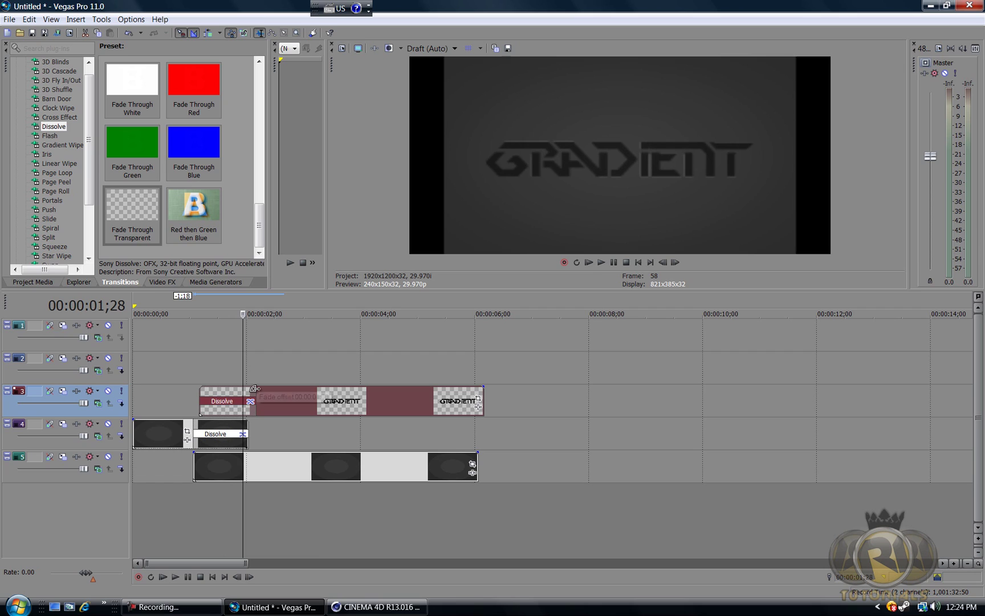
Shorten the flat text clip's opening Dissolve on track 3 to about 0.8 seconds and play back the overlap
left_click_drag(255, 389, 242, 392)
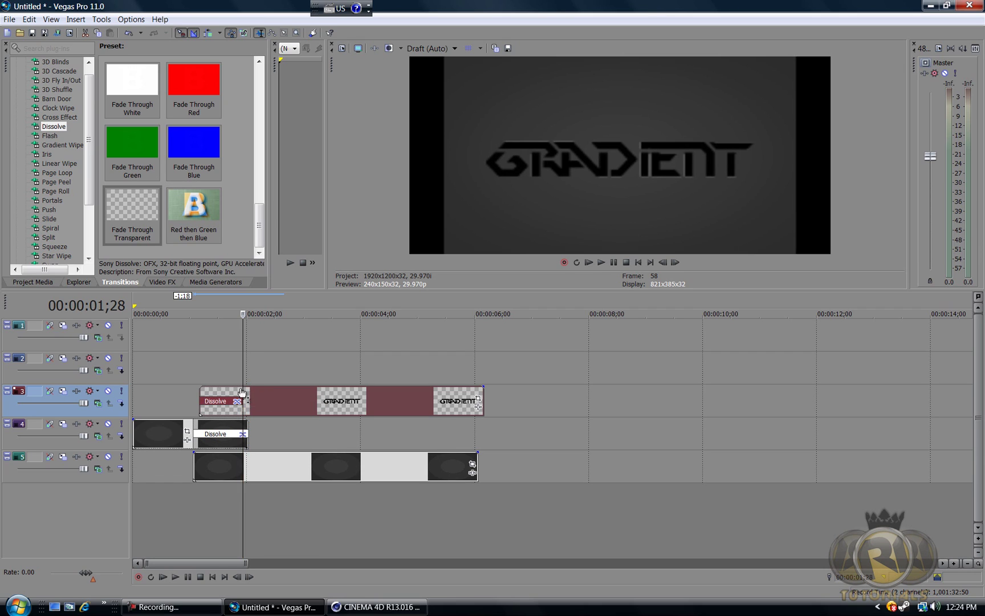
left_click(188, 380)
key("space")
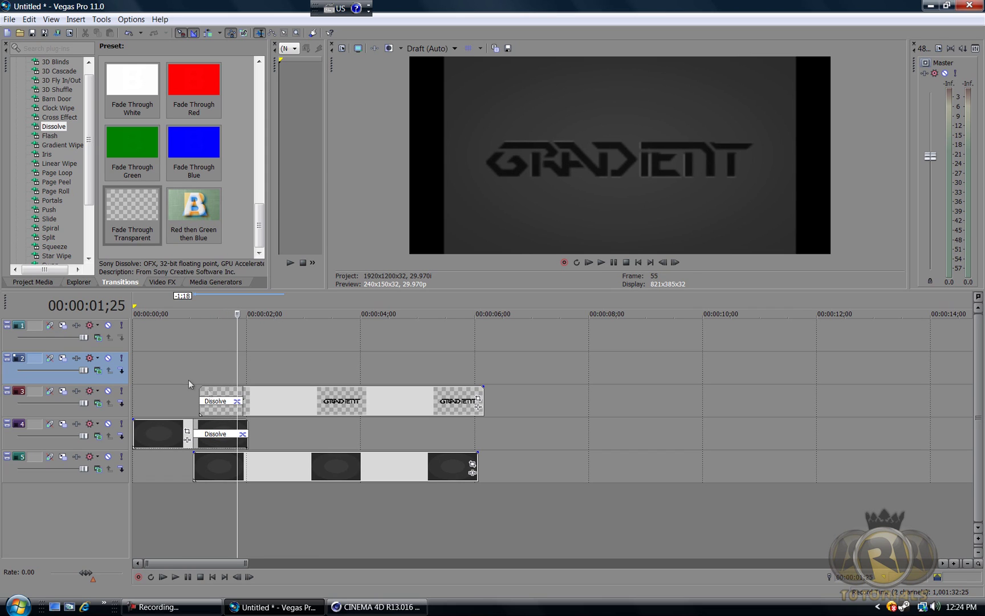
Shorten the flat text clip's opening Dissolve to about 0.6 seconds and the 3D text clip's closing Dissolve to 25 frames
left_click_drag(244, 392, 200, 394)
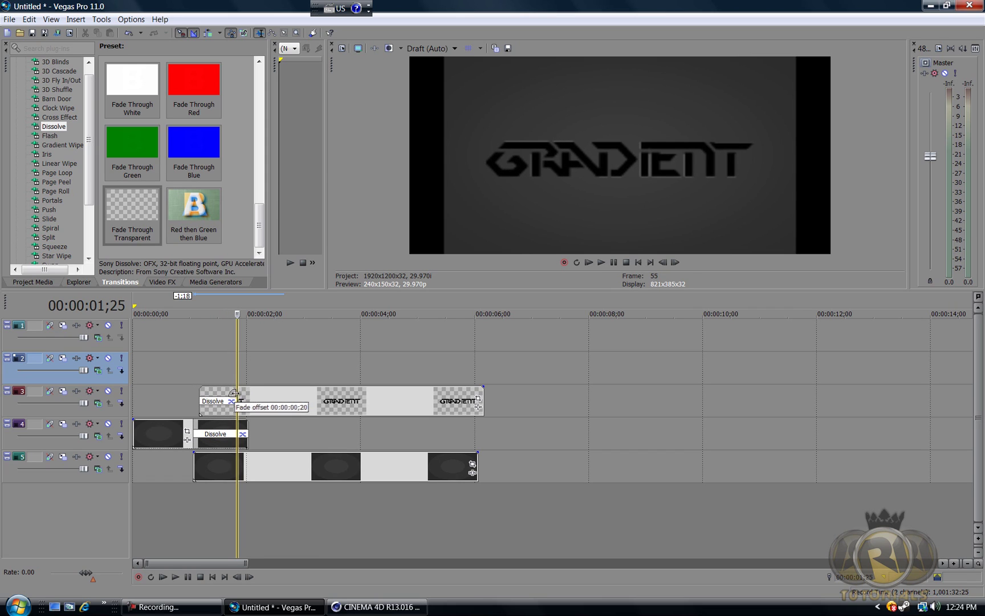
left_click(198, 392)
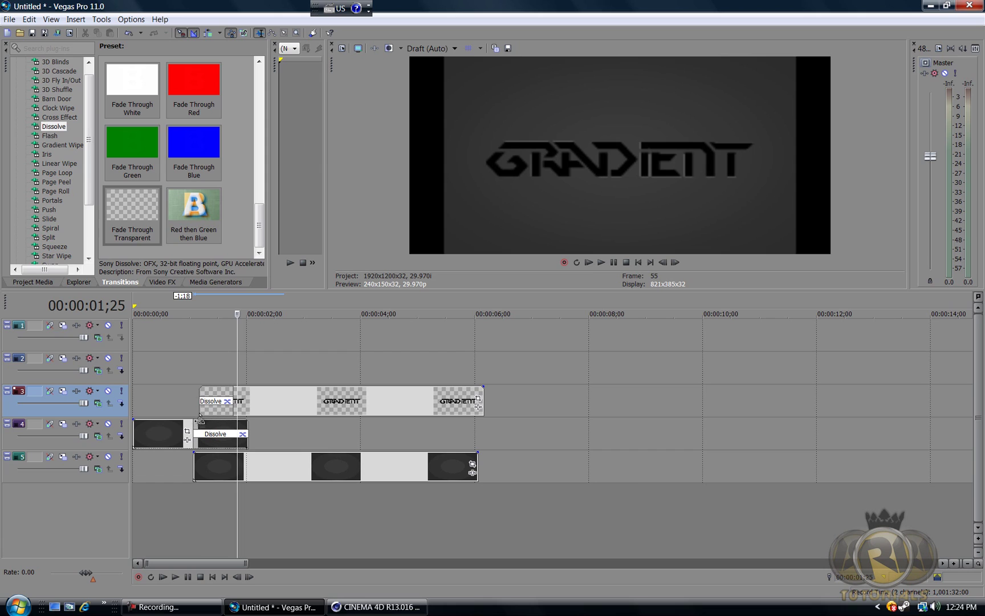
left_click_drag(196, 424, 198, 431)
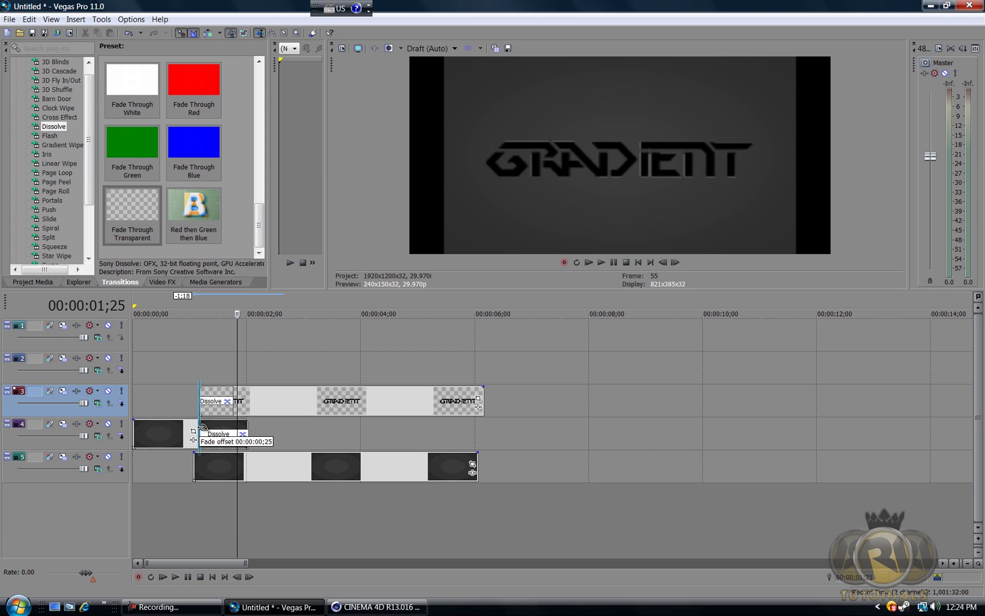
Play back the overlap of the flat text and 3D text dissolves, and replay the whole intro from the start
left_click(203, 431)
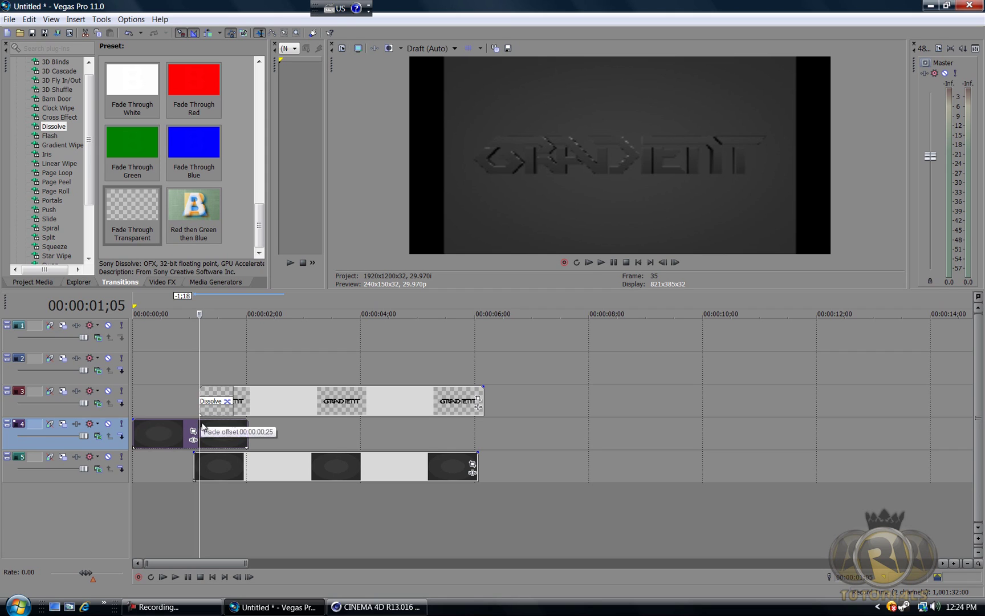
key("space")
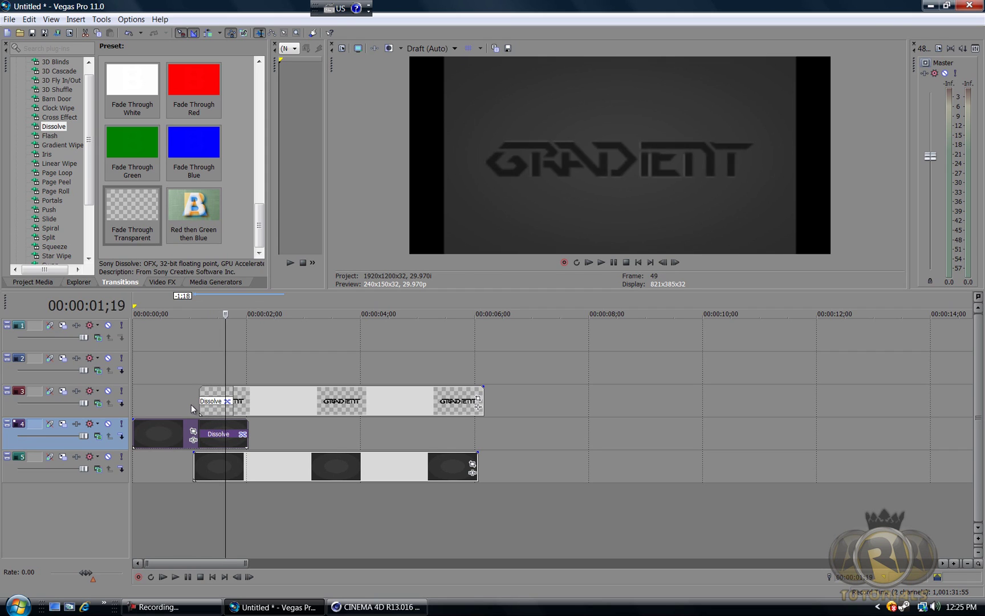
key("Return")
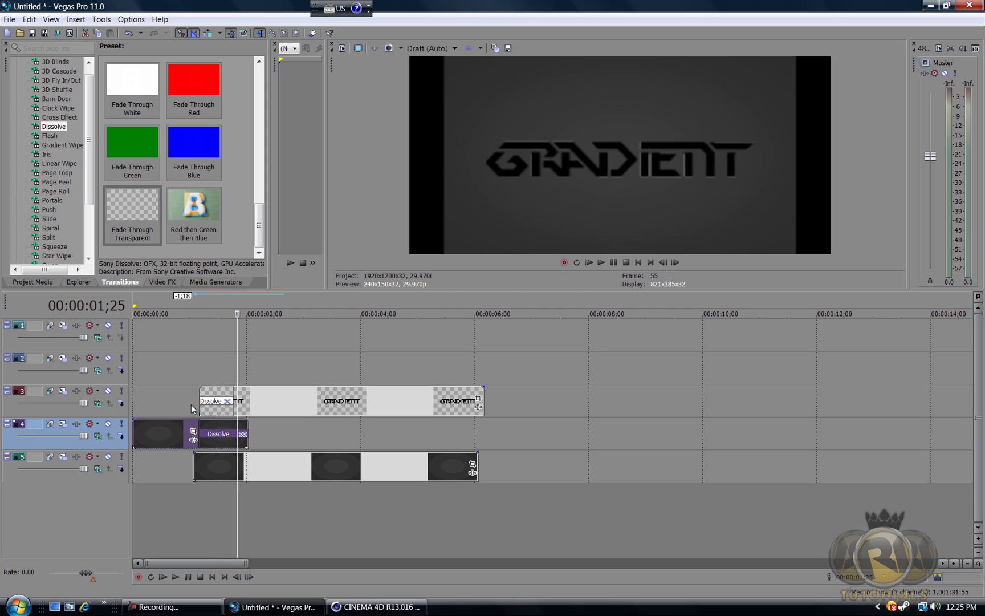
left_click(164, 576)
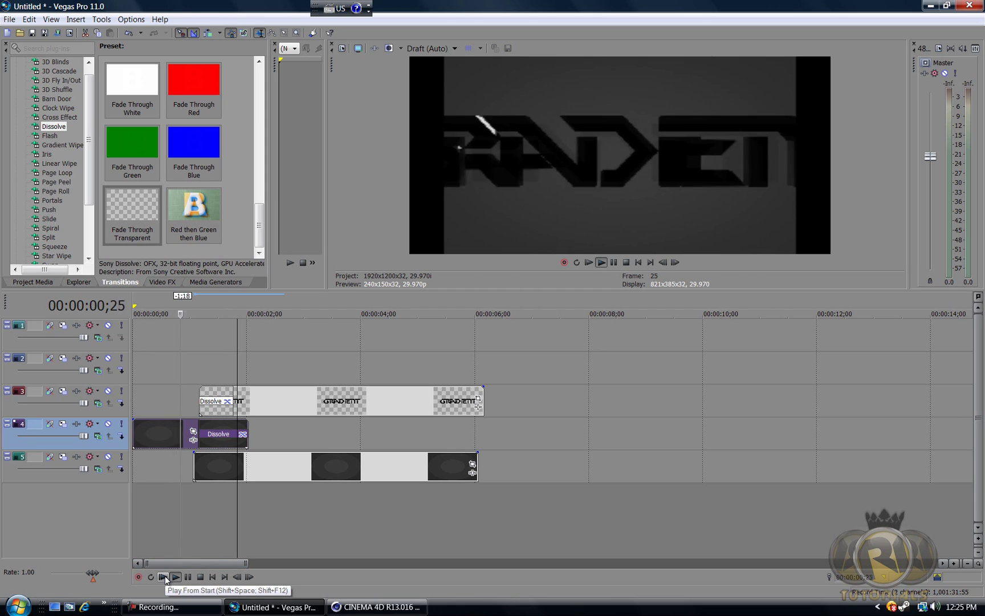
key("Return")
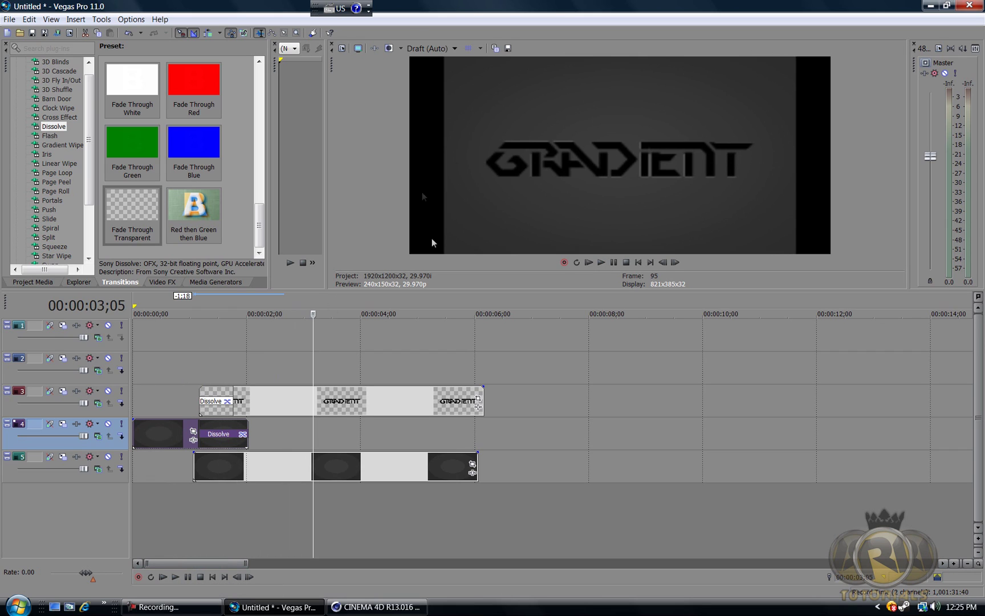
Open the project's render settings and set the output to a file named text on the Desktop
left_click(437, 48)
left_click(437, 49)
left_click(12, 19)
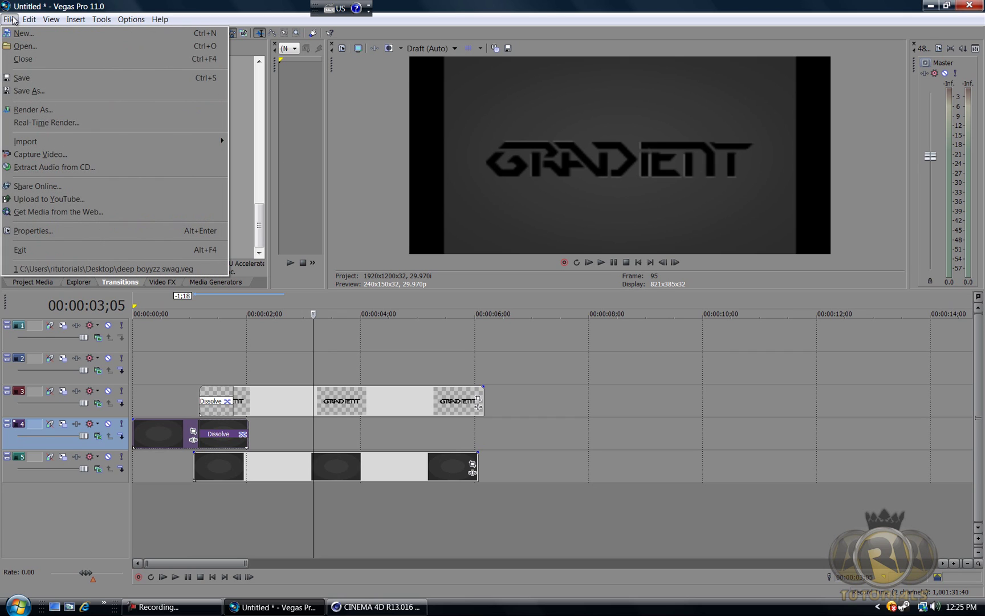
left_click(29, 110)
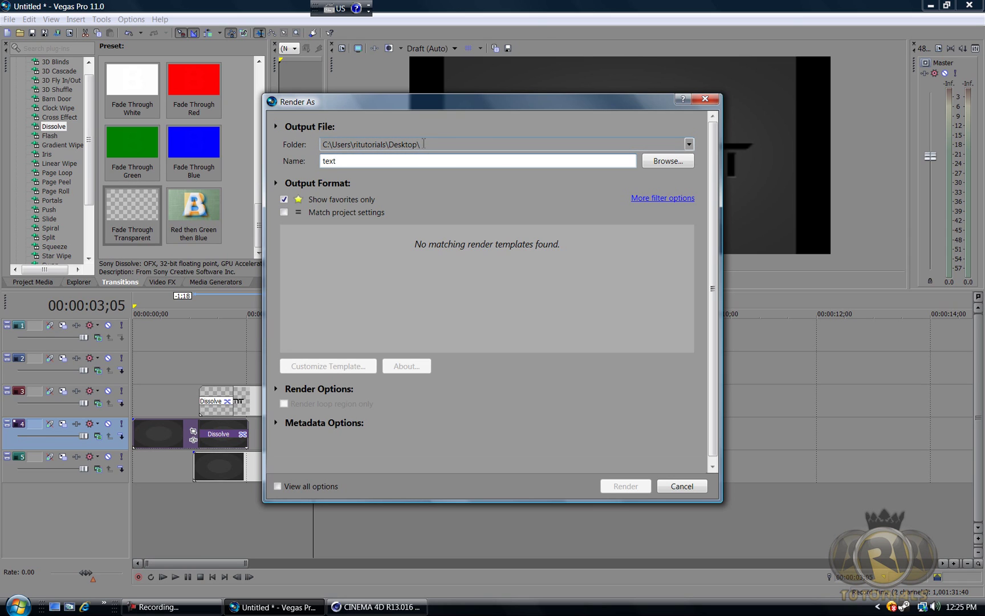
left_click(676, 161)
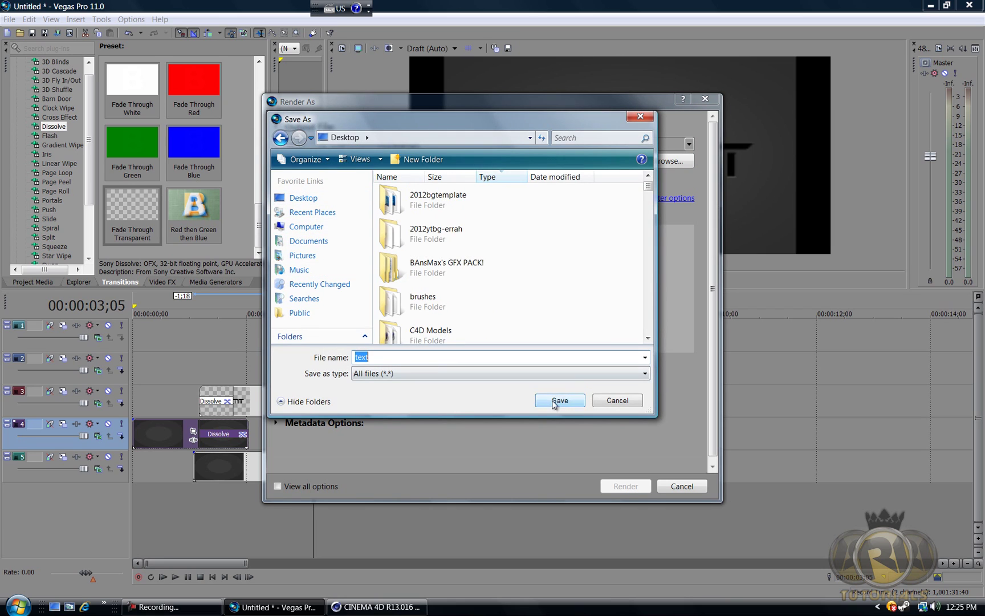
left_click(555, 401)
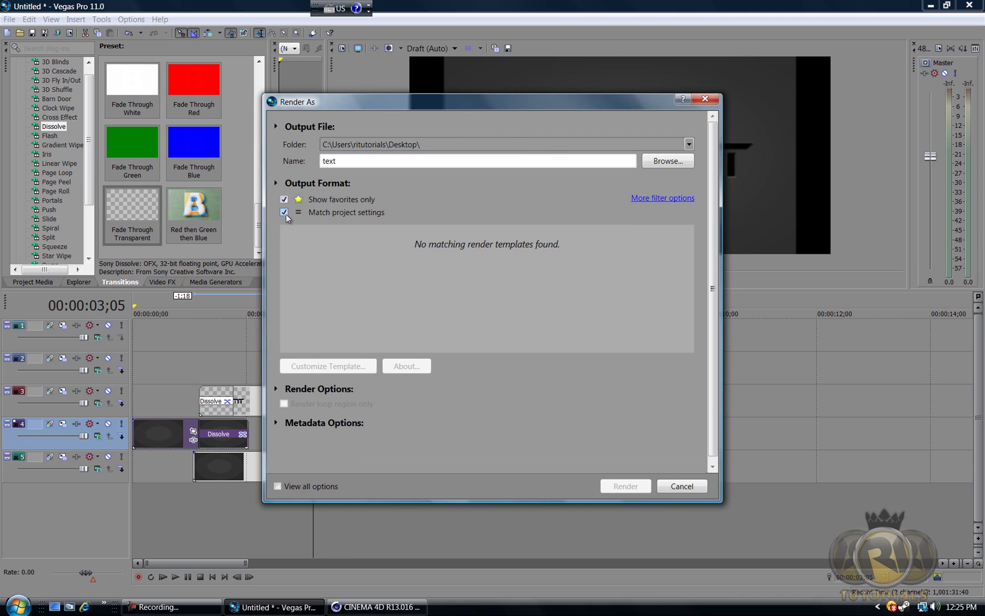
Turn off the favorites and project-settings filters for the render formats, and expand the Windows Media Video V11 templates
left_click(283, 212)
left_click(326, 304)
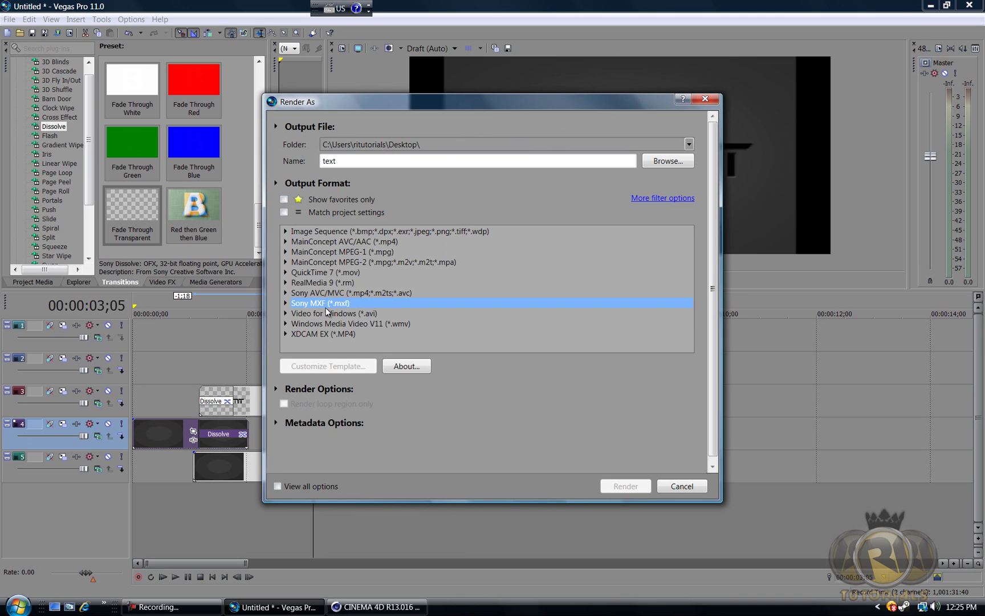
left_click(319, 325)
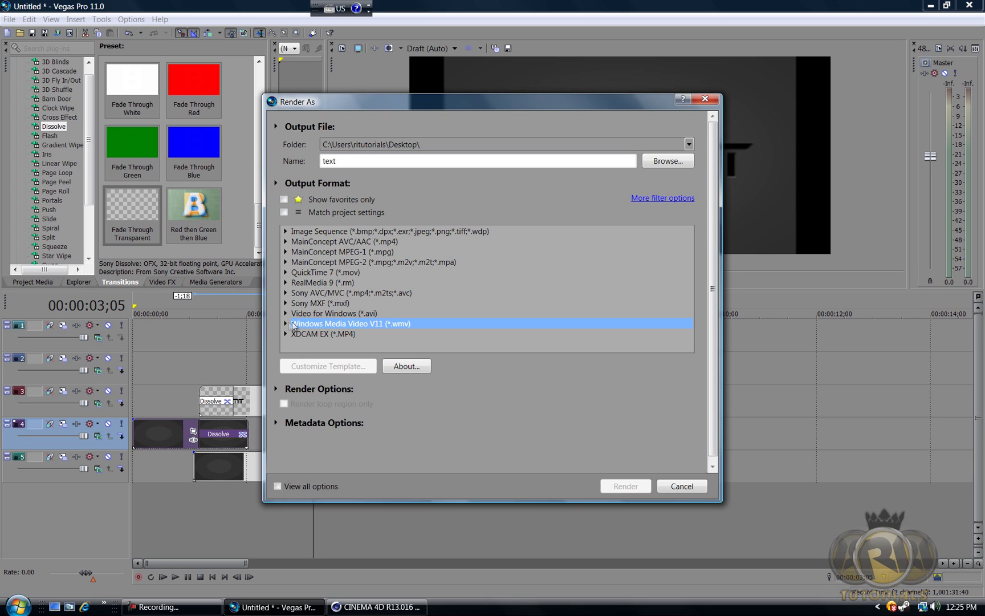
left_click(286, 323)
scroll(308, 317, "down", 3)
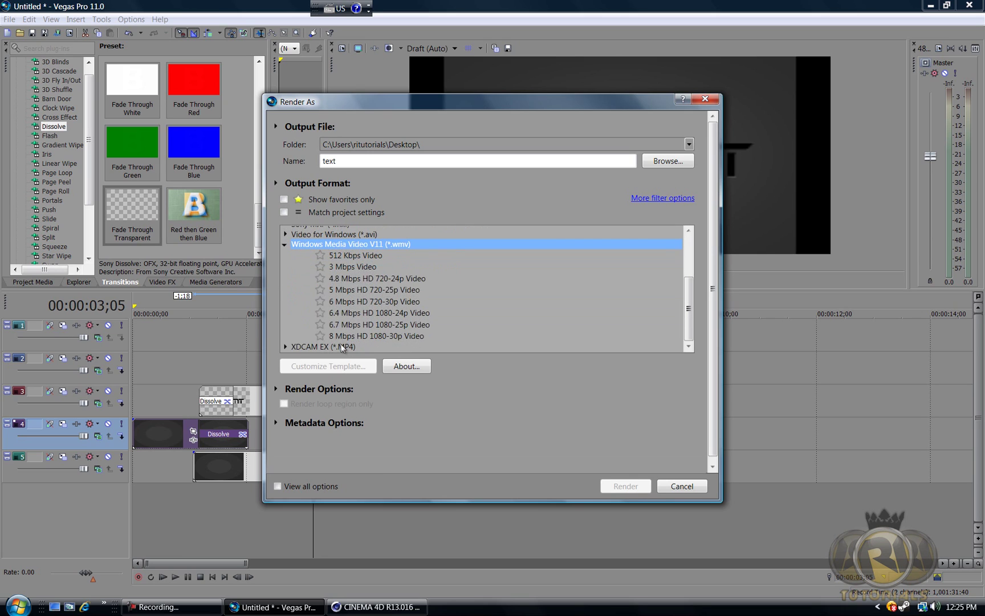
Choose the 8 Mbps HD 1080-30p Video template for the WMV output, and close the render settings without rendering
scroll(342, 345, "up", 3)
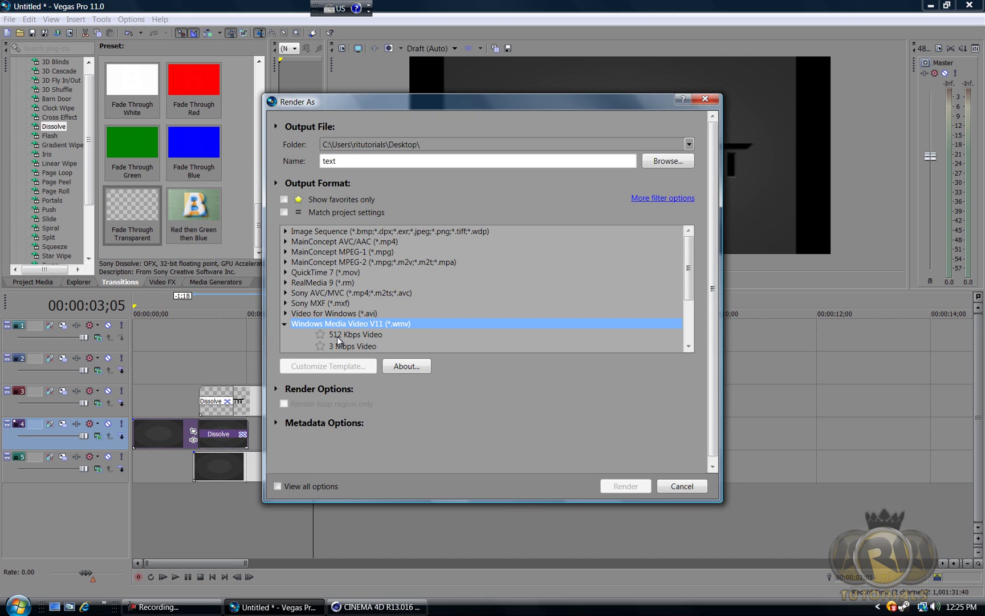
scroll(338, 340, "down", 3)
scroll(337, 341, "up", 3)
scroll(337, 340, "down", 3)
scroll(336, 336, "up", 3)
scroll(288, 325, "down", 3)
left_click(334, 337)
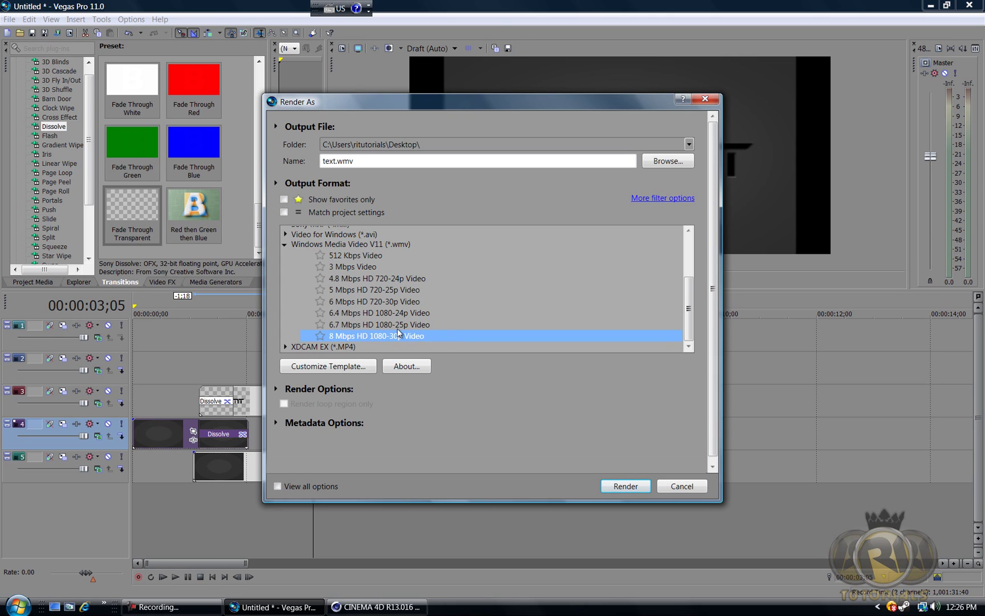
scroll(358, 286, "up", 3)
scroll(359, 288, "down", 3)
left_click(703, 100)
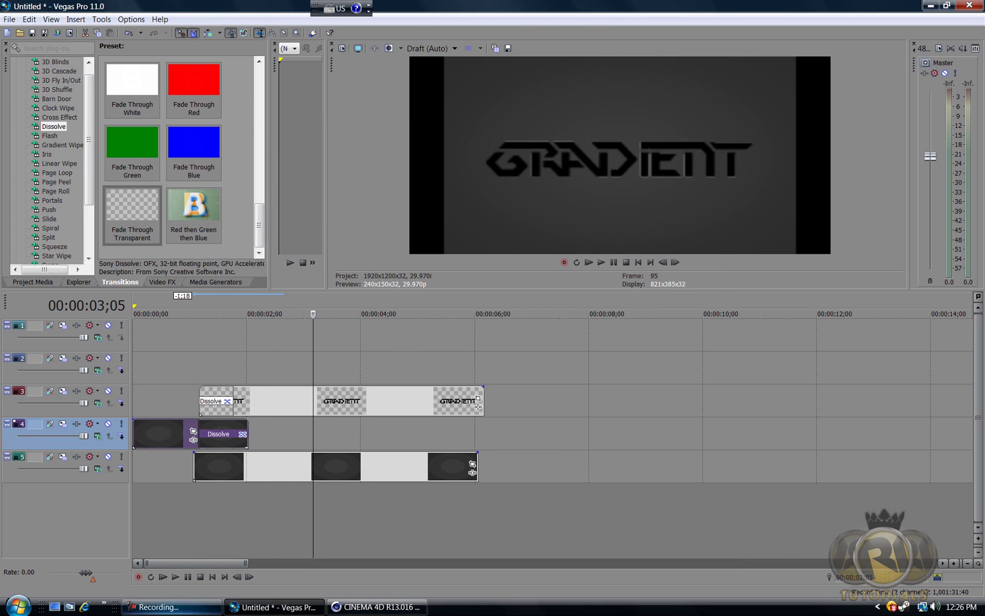
left_click(171, 606)
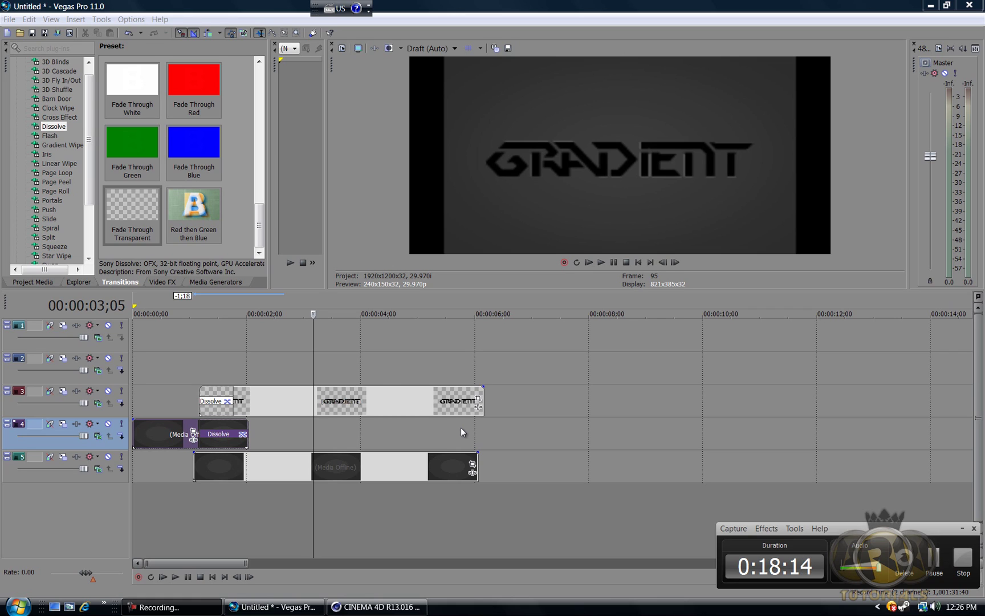
mouse_move(390, 401)
left_mouse_down()
mouse_move(401, 403)
mouse_move(383, 404)
left_mouse_up()
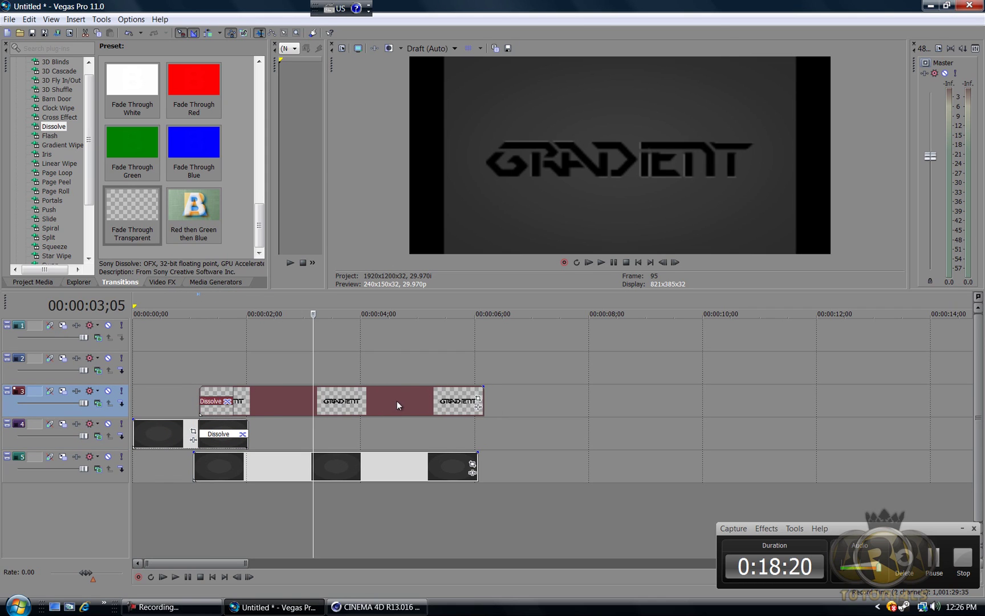